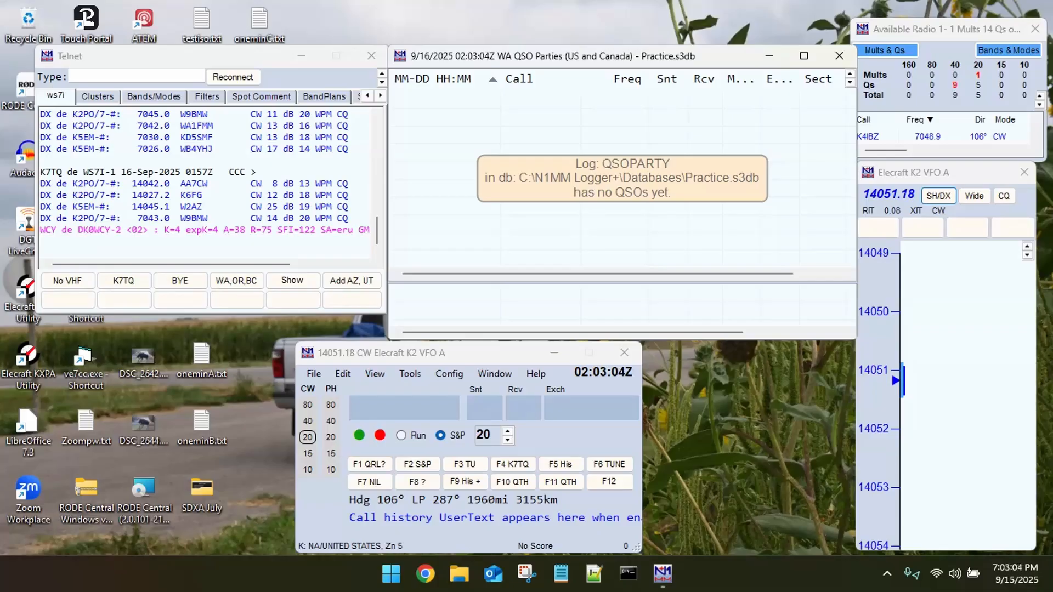
Tune the radio through successive spotted 20-meter stations in the band map, ending on the spot at 14044.00 kHz
click(404, 409)
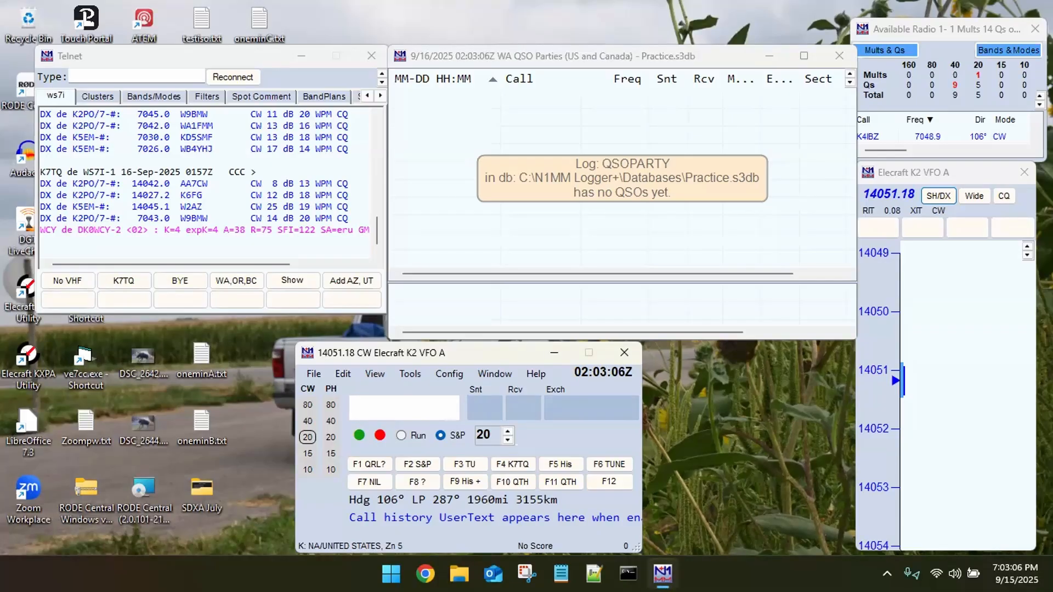
key(ctrl+Up)
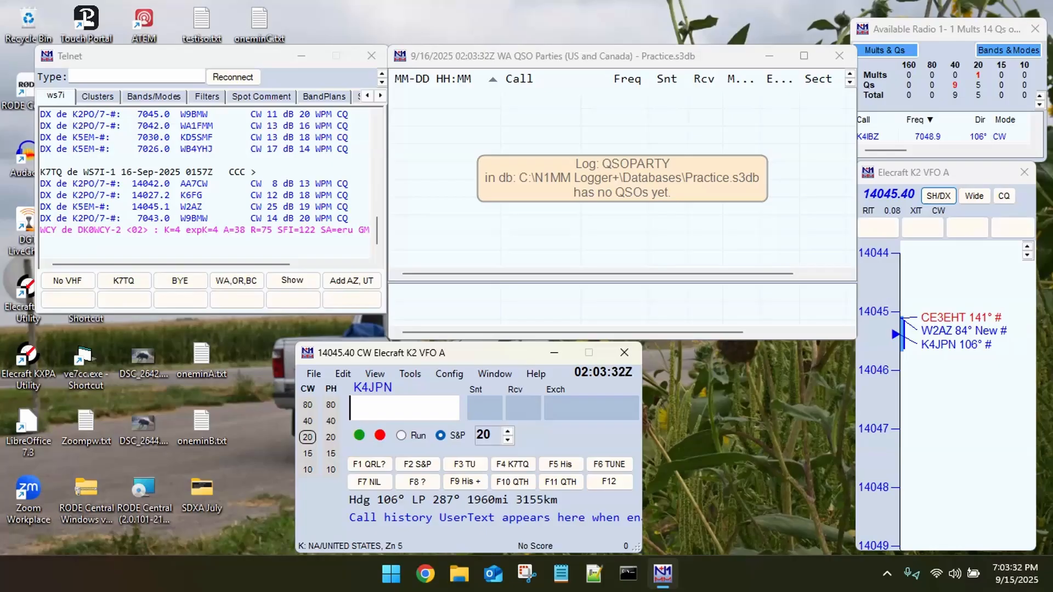
key(ctrl+Up)
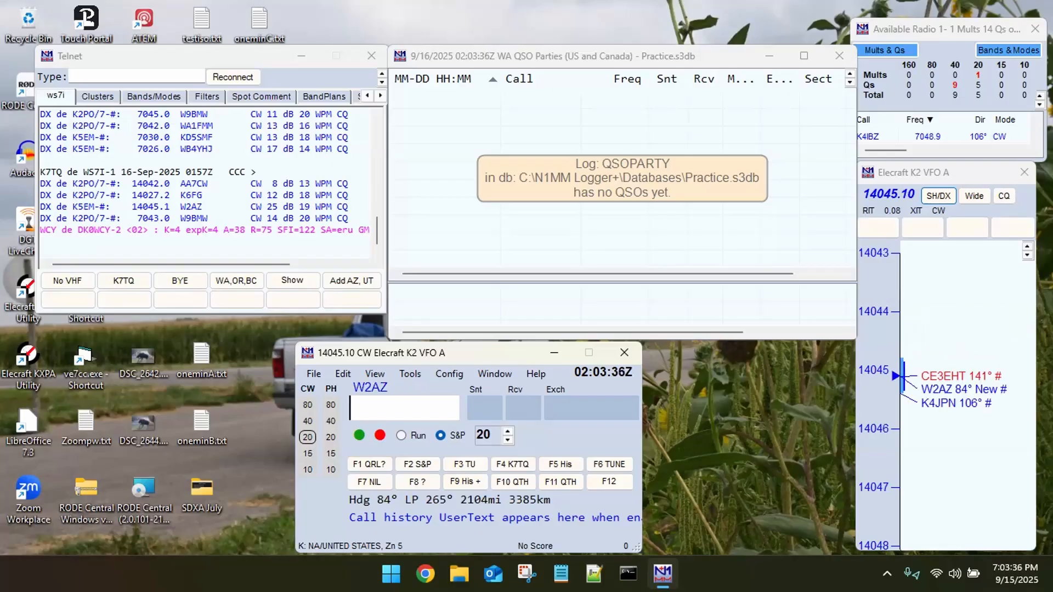
key(ctrl+Up)
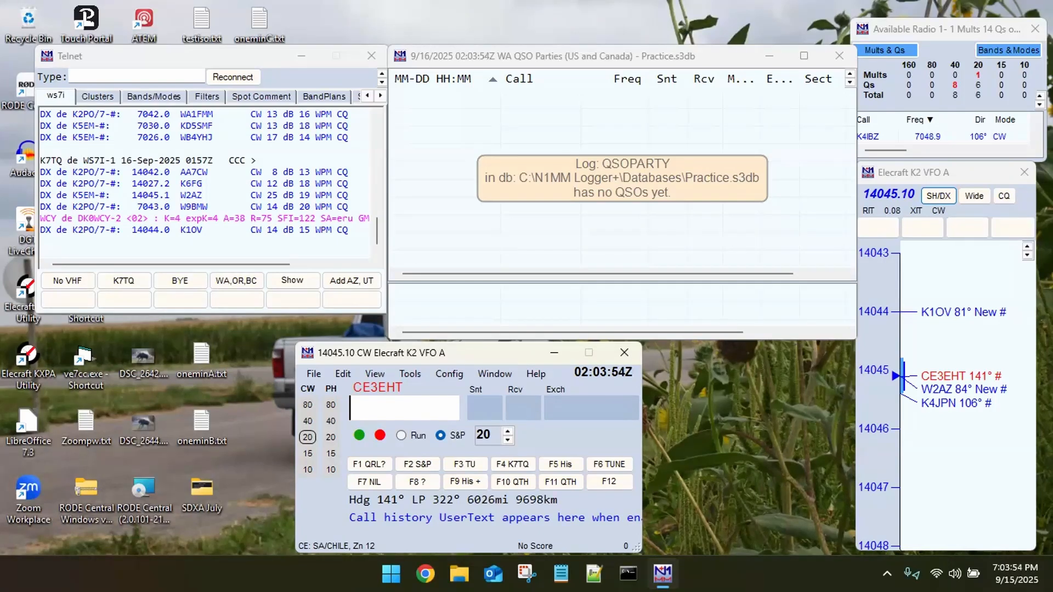
key(ctrl+Up)
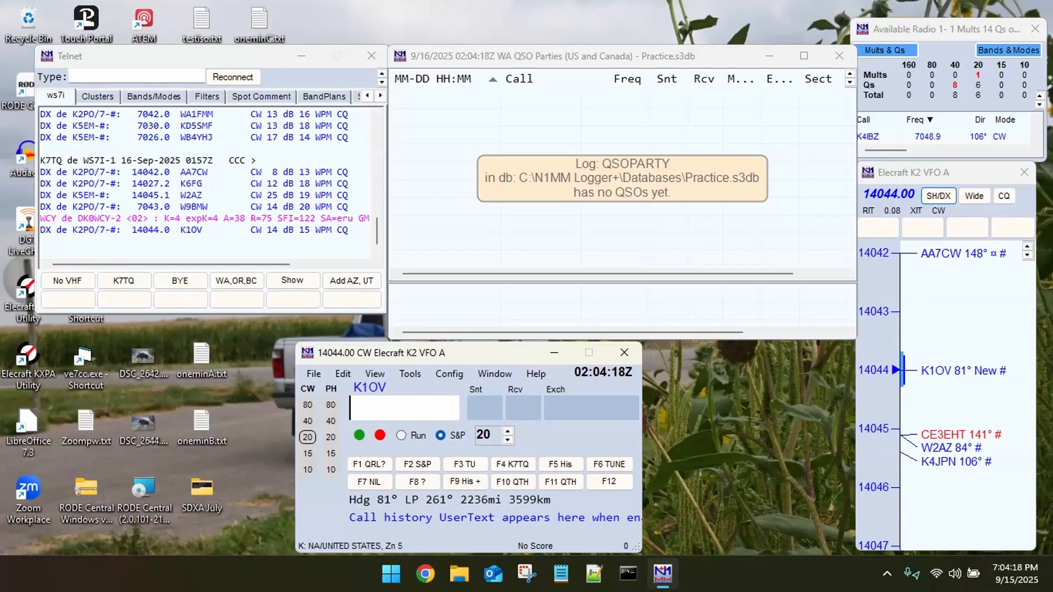
Switch to the other desktop, open Chrome and search Google for "ve7cc user"
key(ctrl+super+Left)
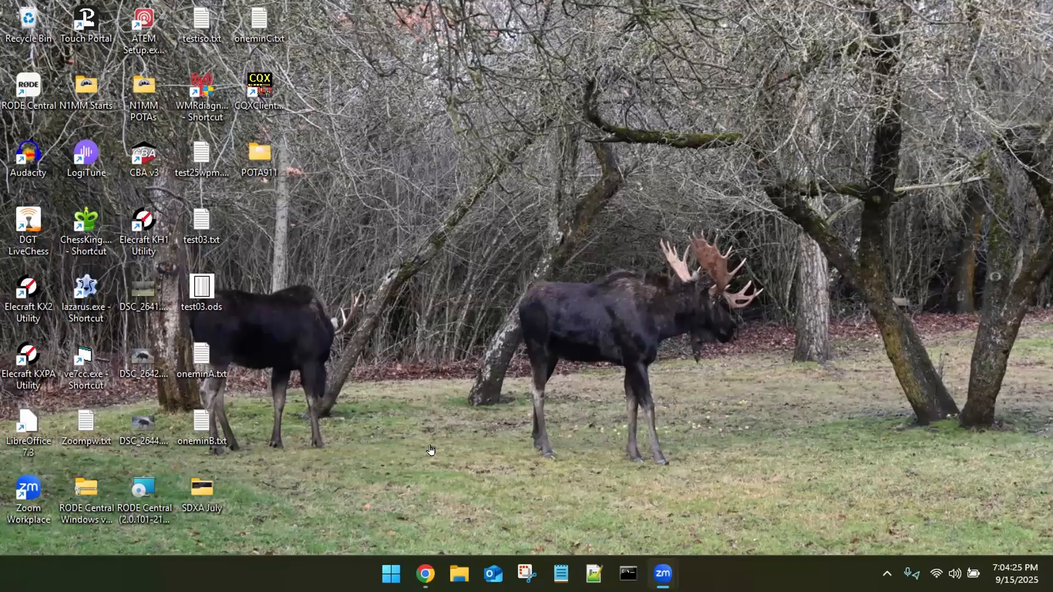
click(425, 574)
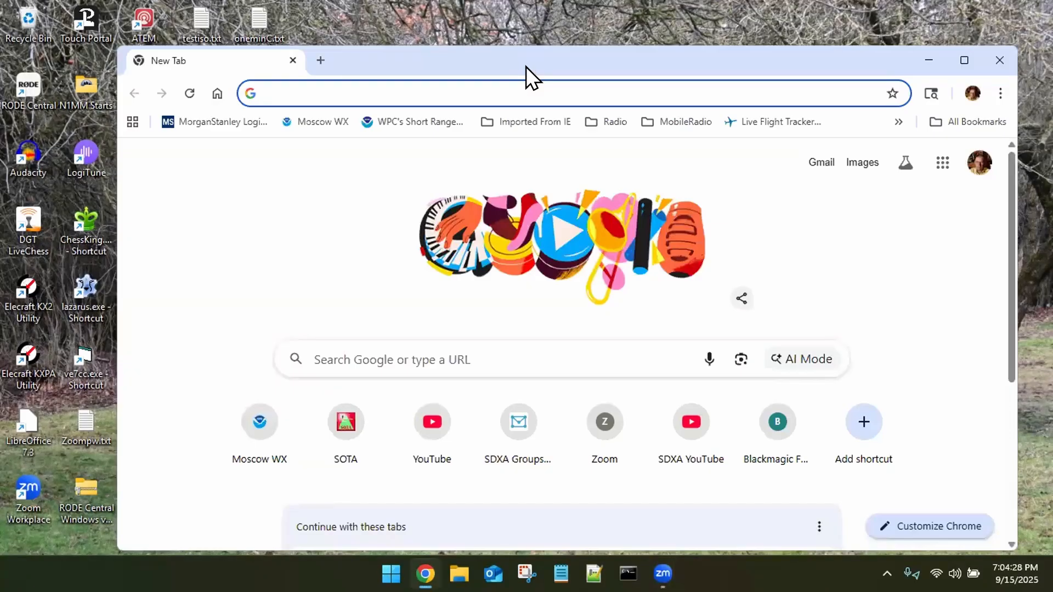
drag(526, 67, 523, 38)
click(531, 31)
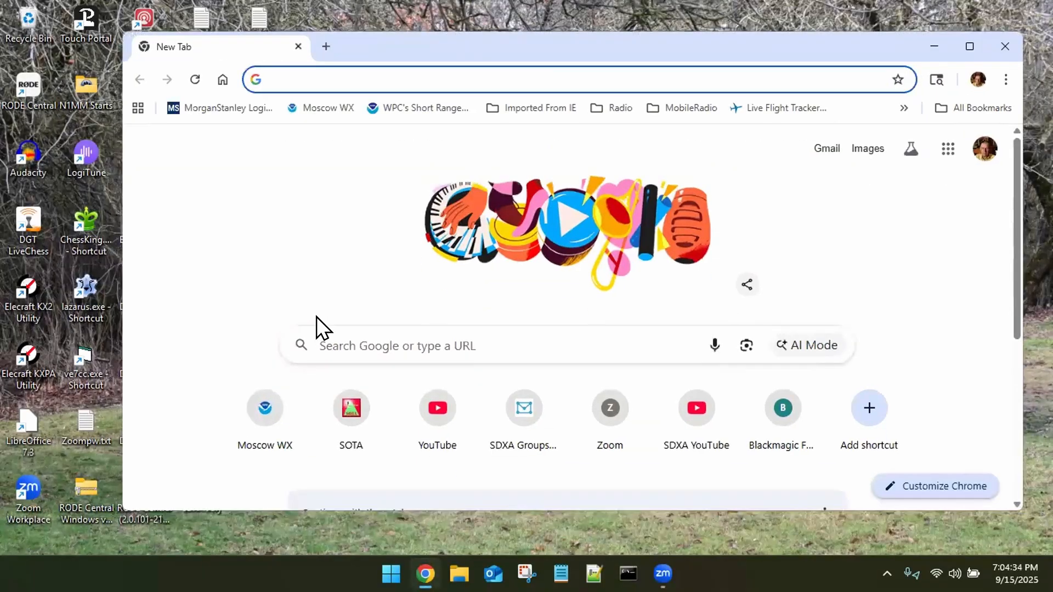
click(335, 340)
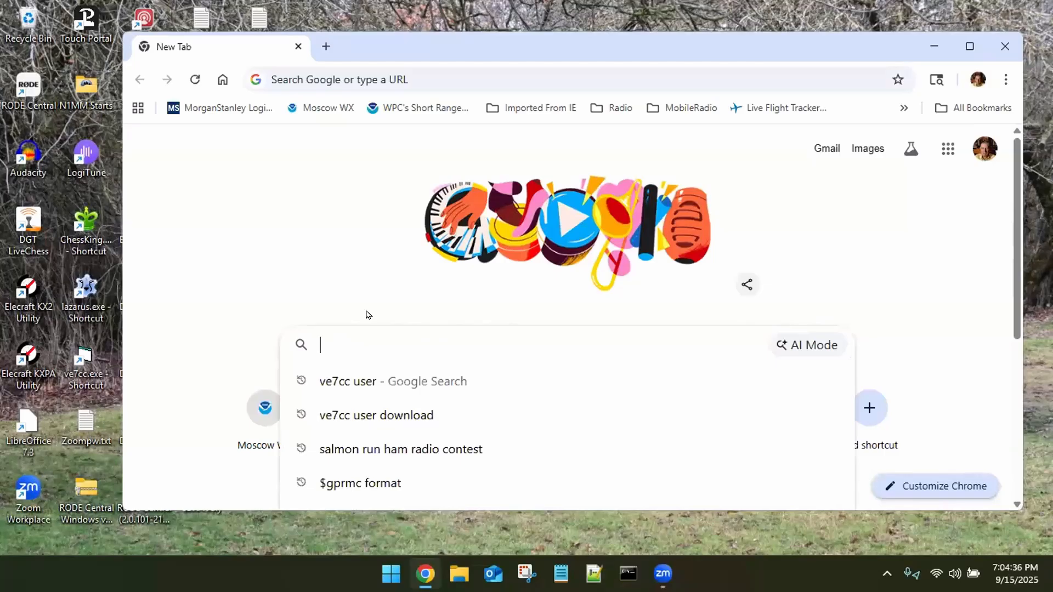
click(360, 379)
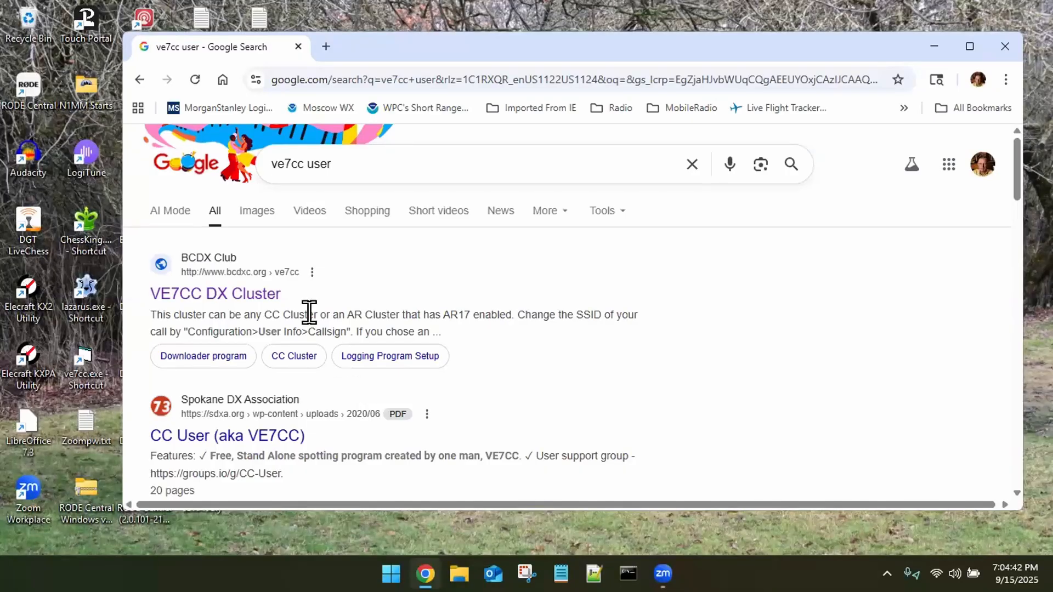
Open the VE7CC DX Cluster site from the results and go to its CC User download links section
click(208, 293)
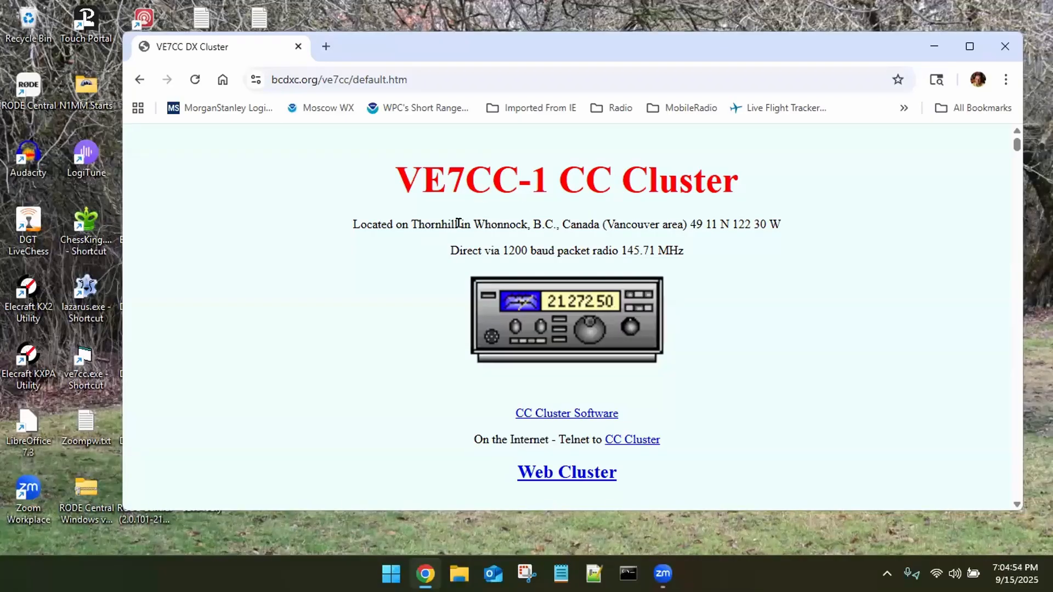
scroll(459, 223, down, 6)
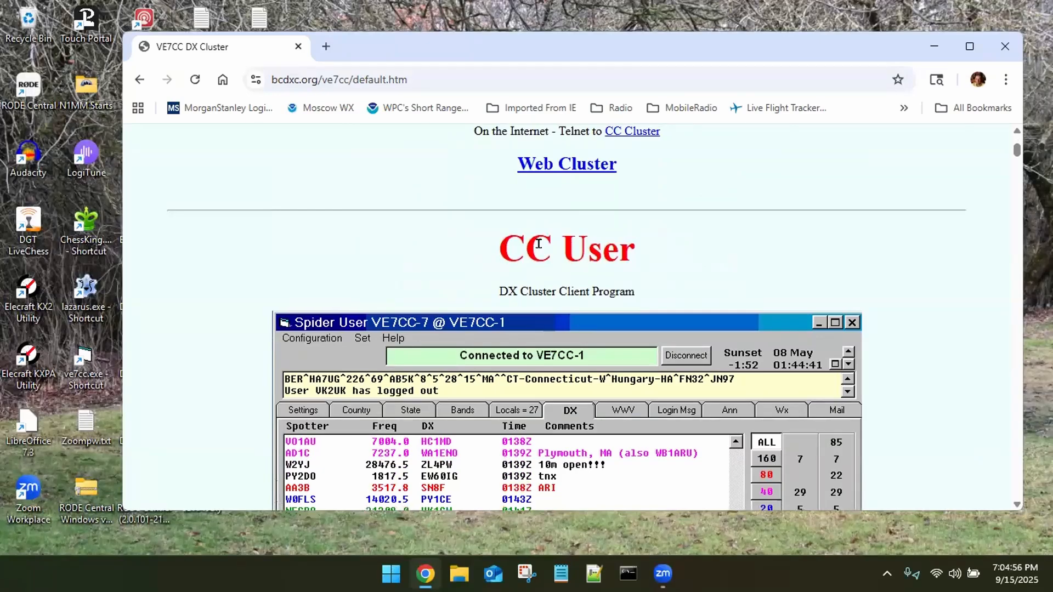
scroll(486, 216, down, 2)
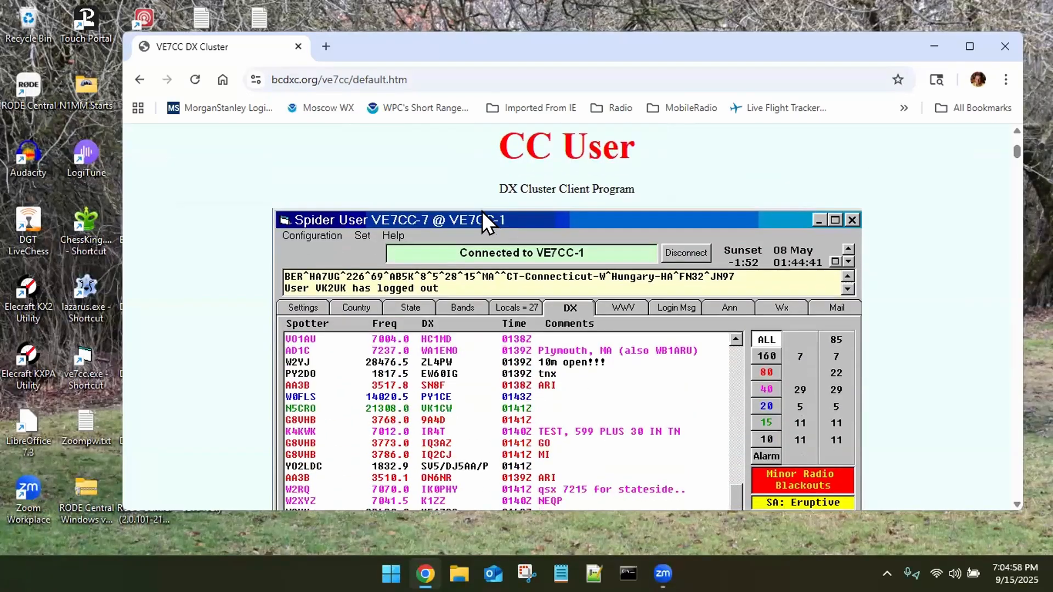
scroll(483, 212, down, 4)
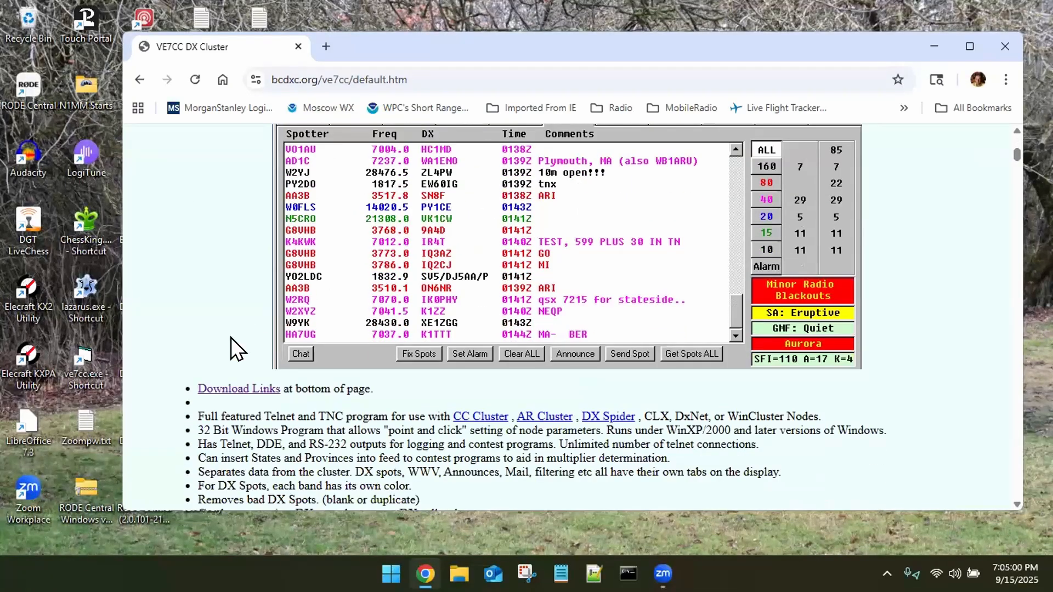
scroll(231, 337, down, 1)
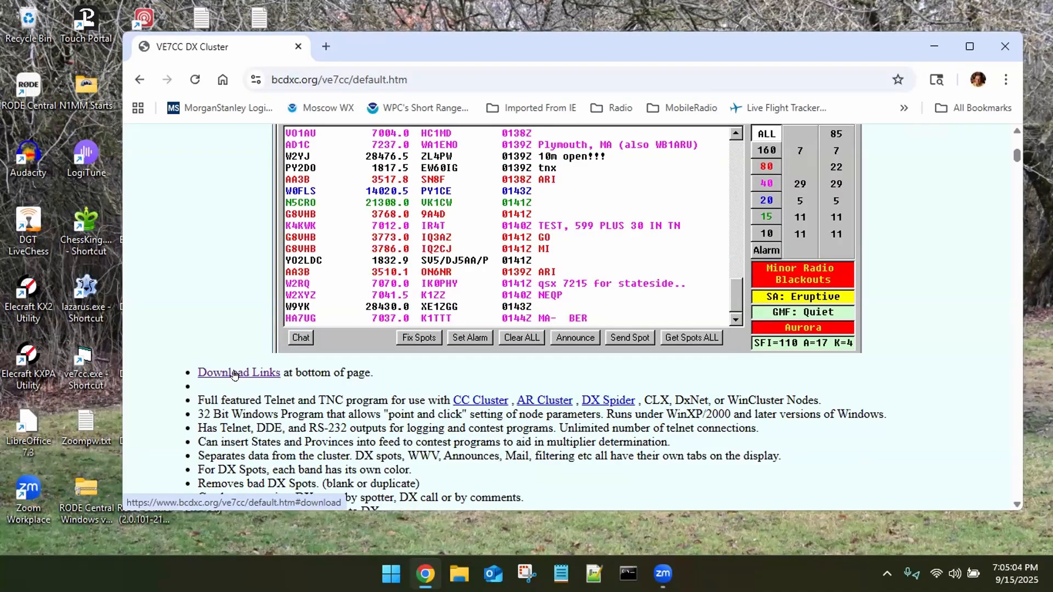
click(233, 373)
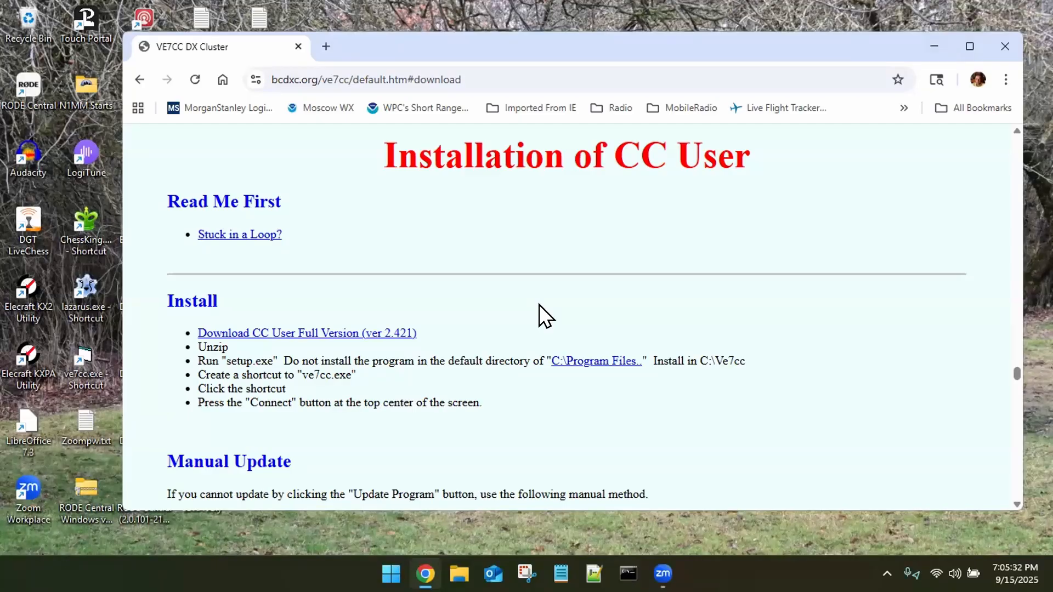
Download CC User Full Version (ver 2.421) by opening its copied link in a new tab, keep the blocked file and close the browser
right_click(302, 336)
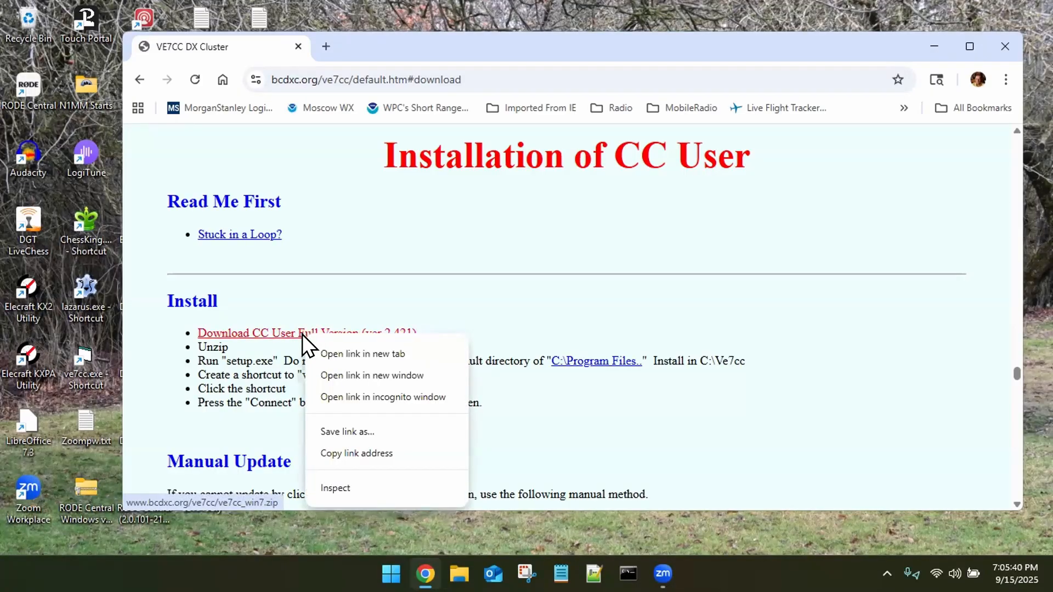
click(350, 453)
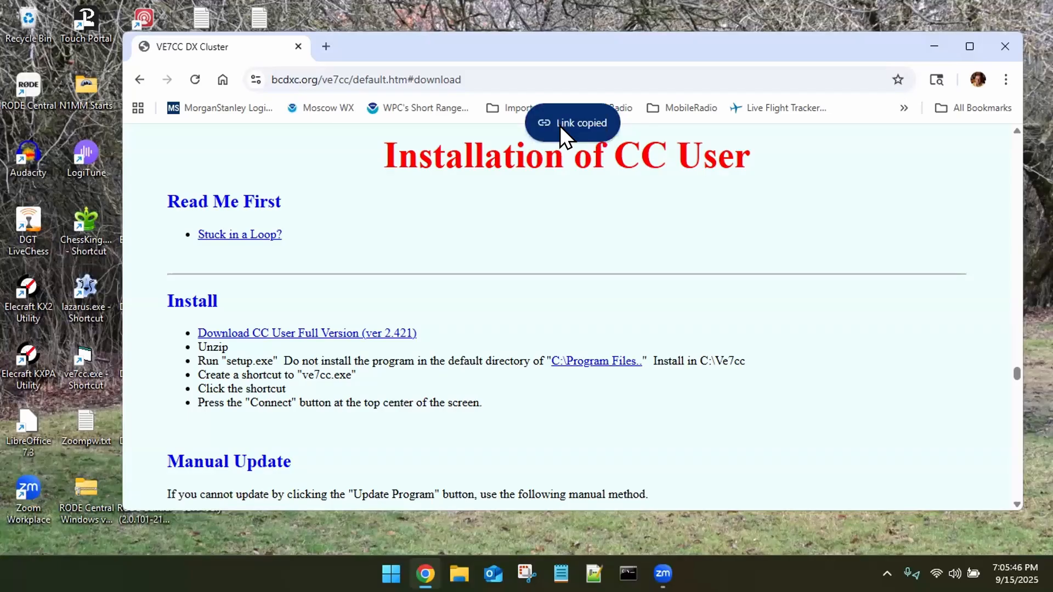
click(325, 46)
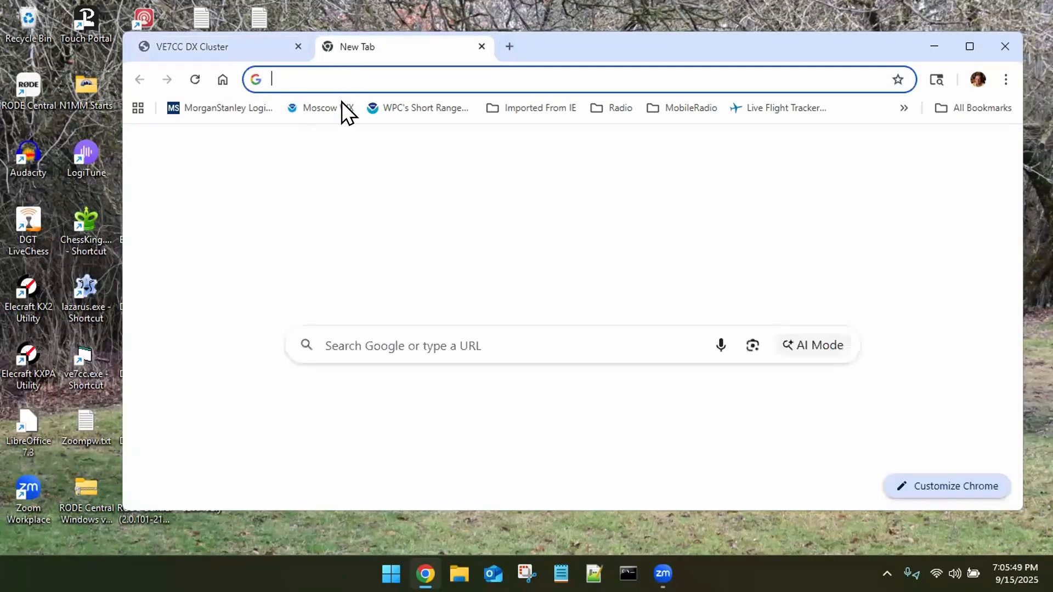
click(343, 72)
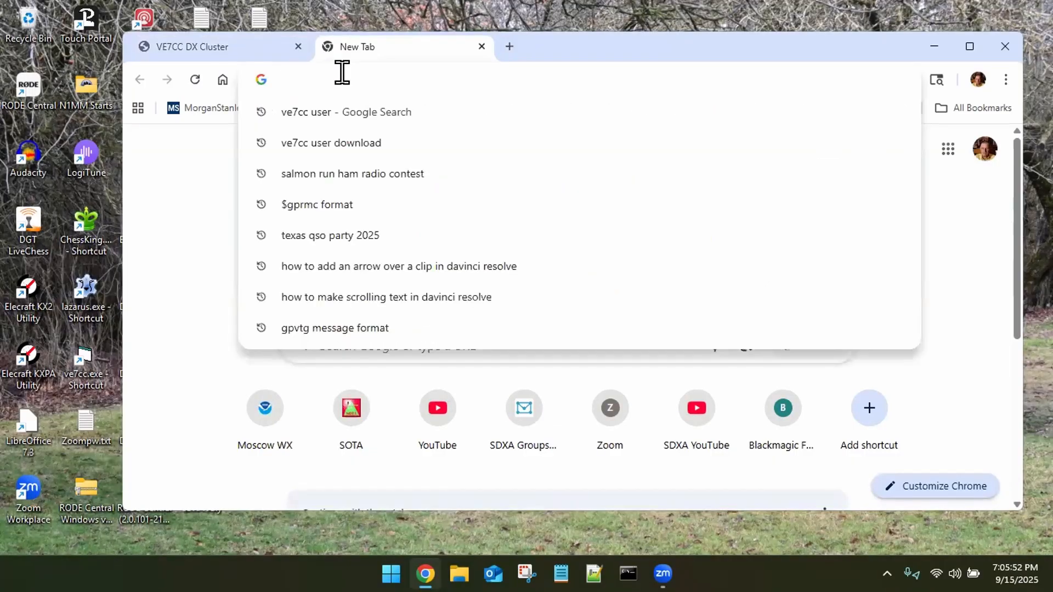
key(ctrl+v)
key(Return)
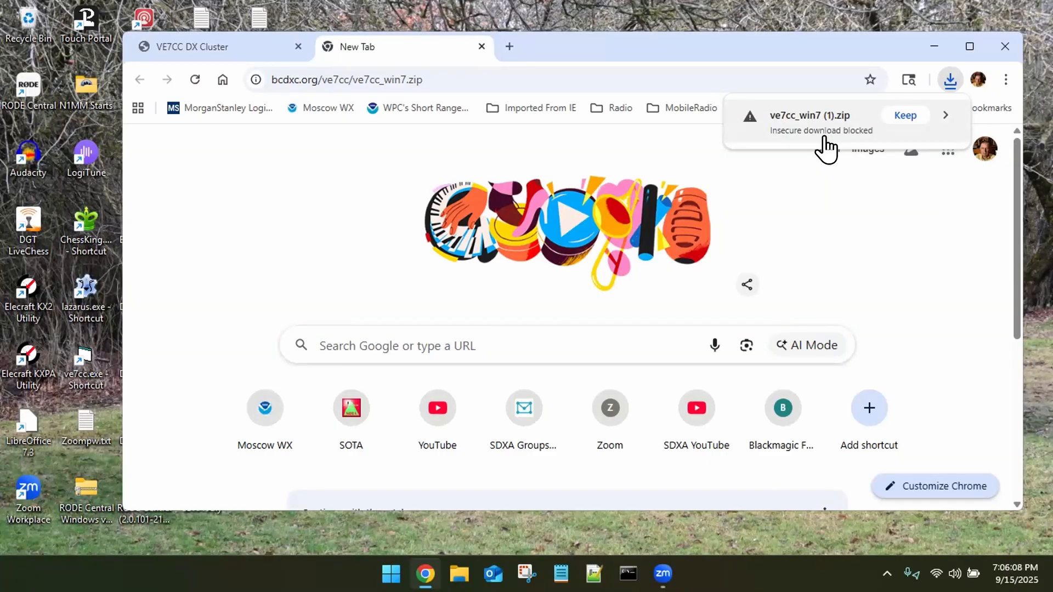
click(900, 117)
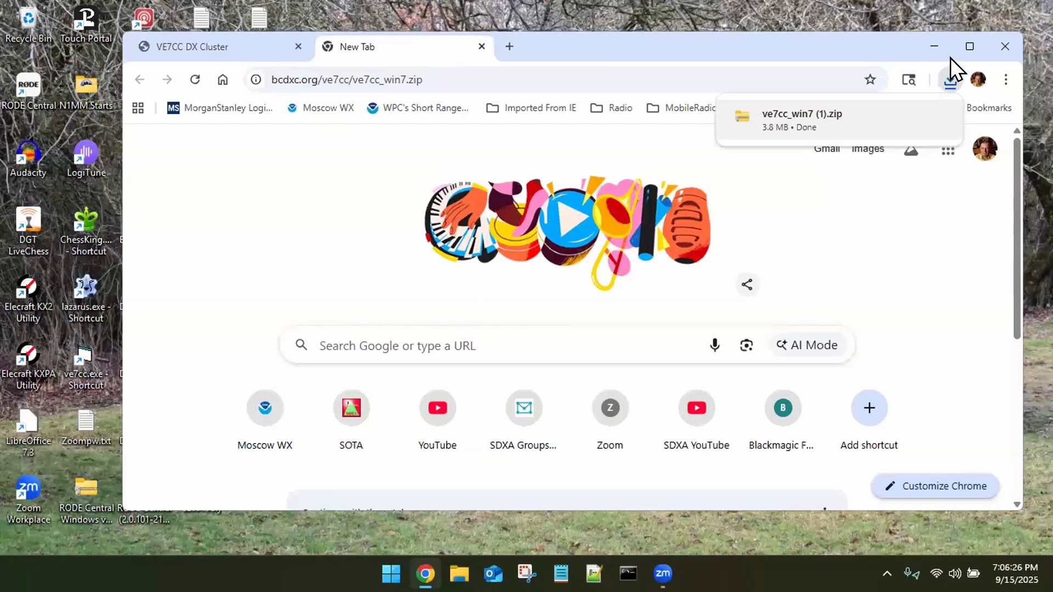
click(1001, 44)
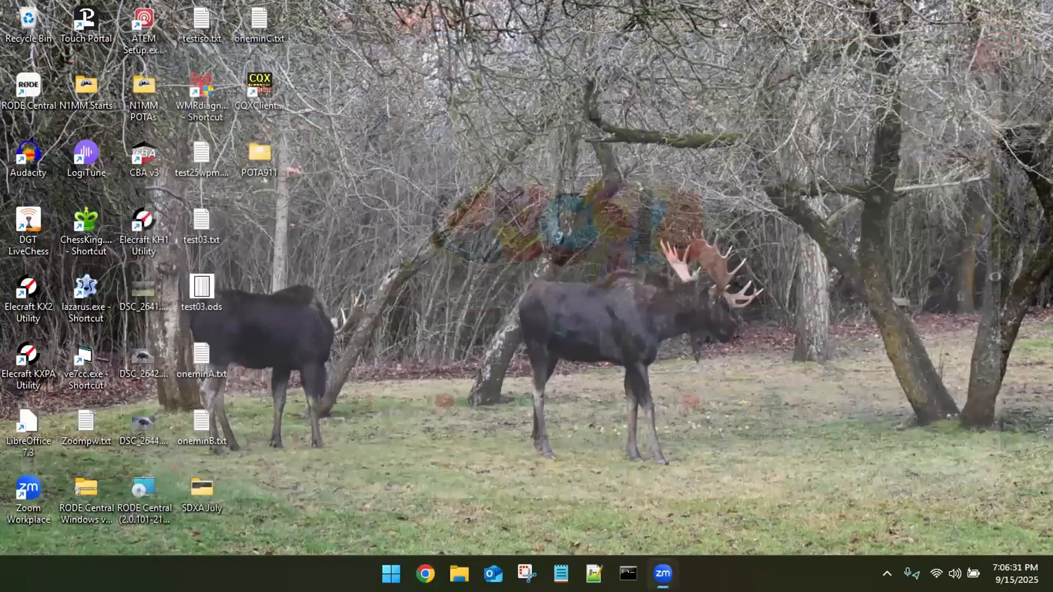
Open the Downloads folder in File Explorer, inspect the contents of ve7cc_win7.zip and return to Downloads
key(super+e)
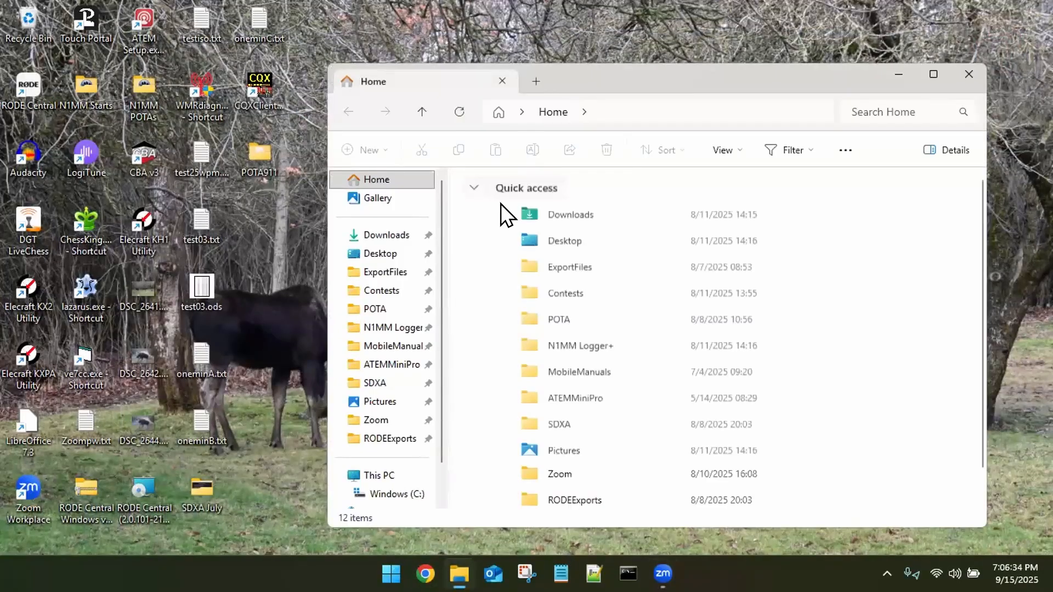
click(361, 240)
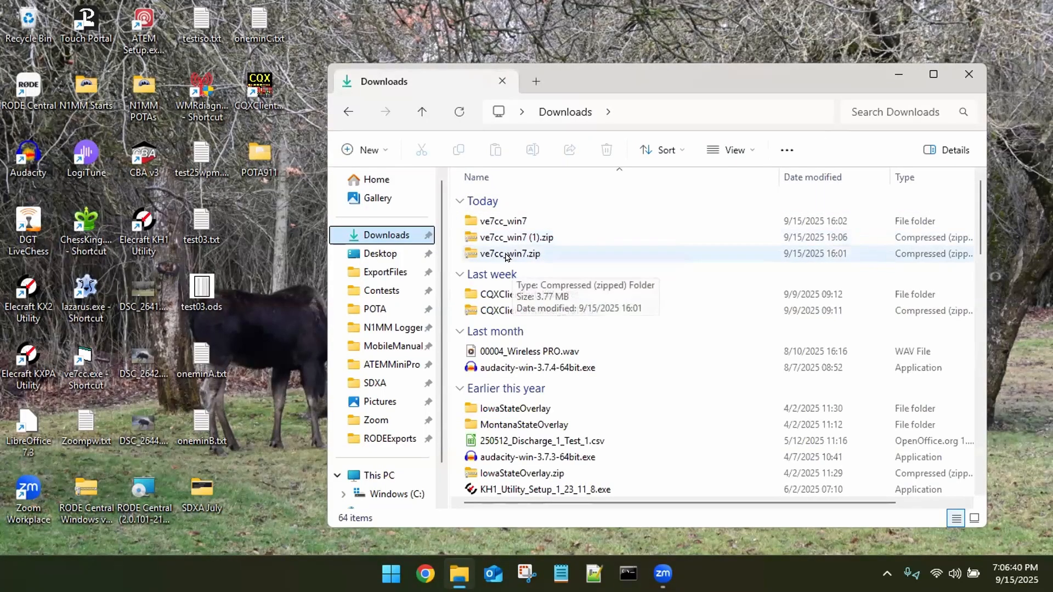
double_click(506, 256)
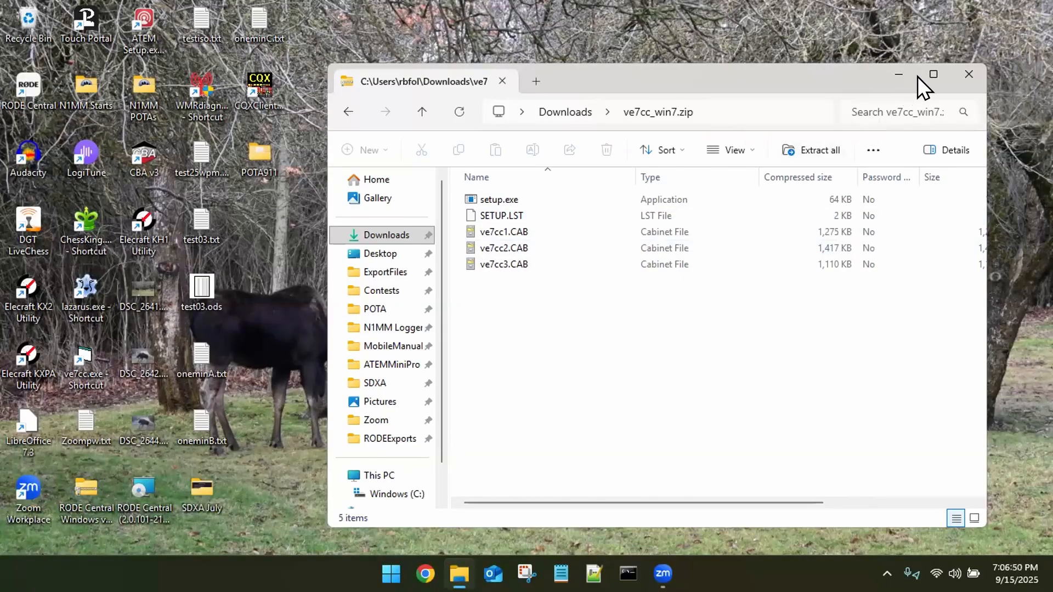
click(374, 242)
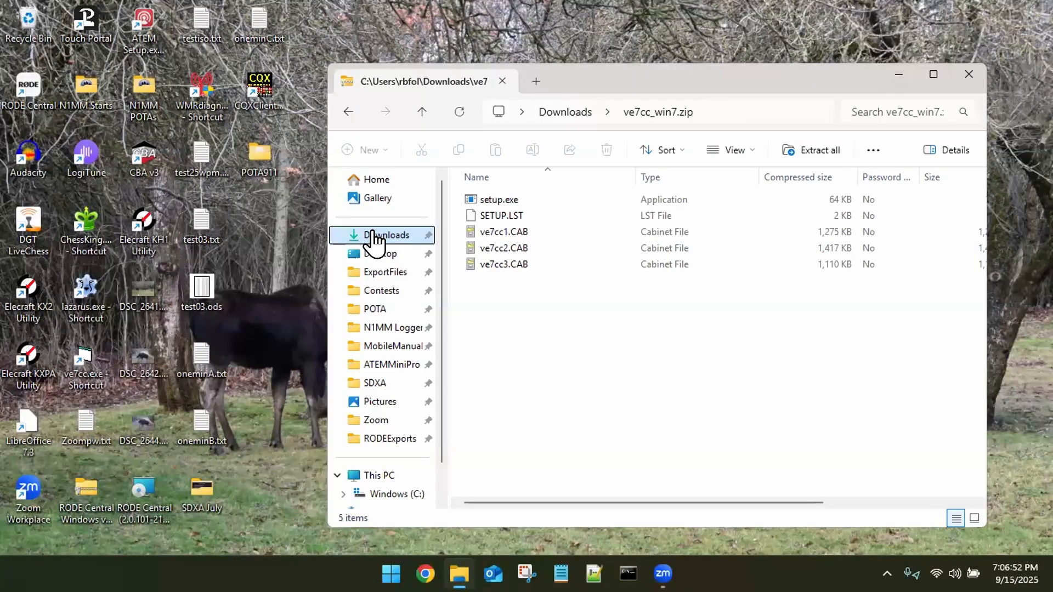
click(348, 112)
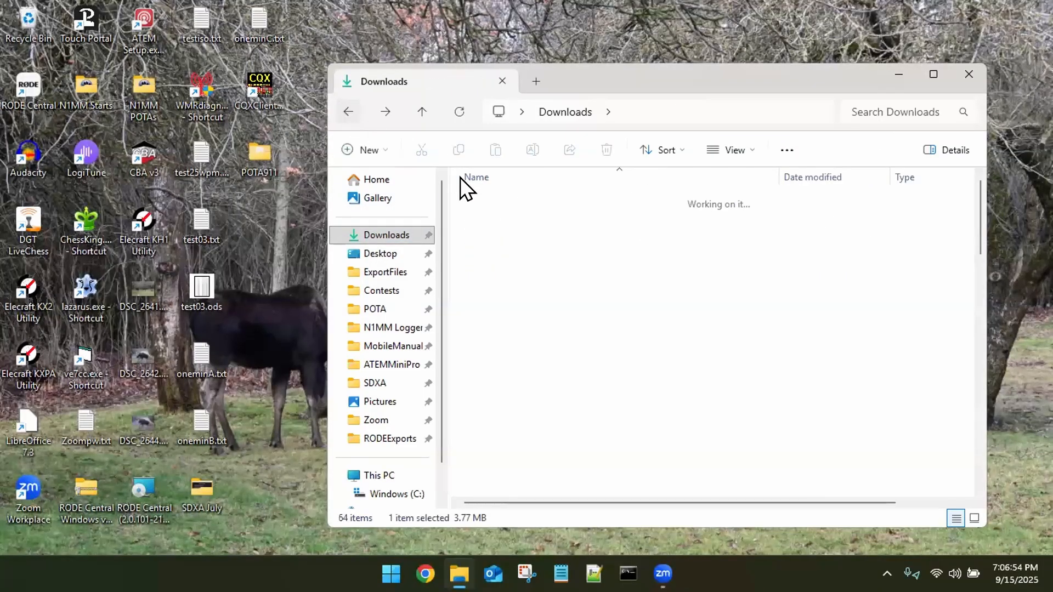
Run setup.exe from the extracted ve7cc_win7 folder and continue past the installer's welcome message
double_click(509, 225)
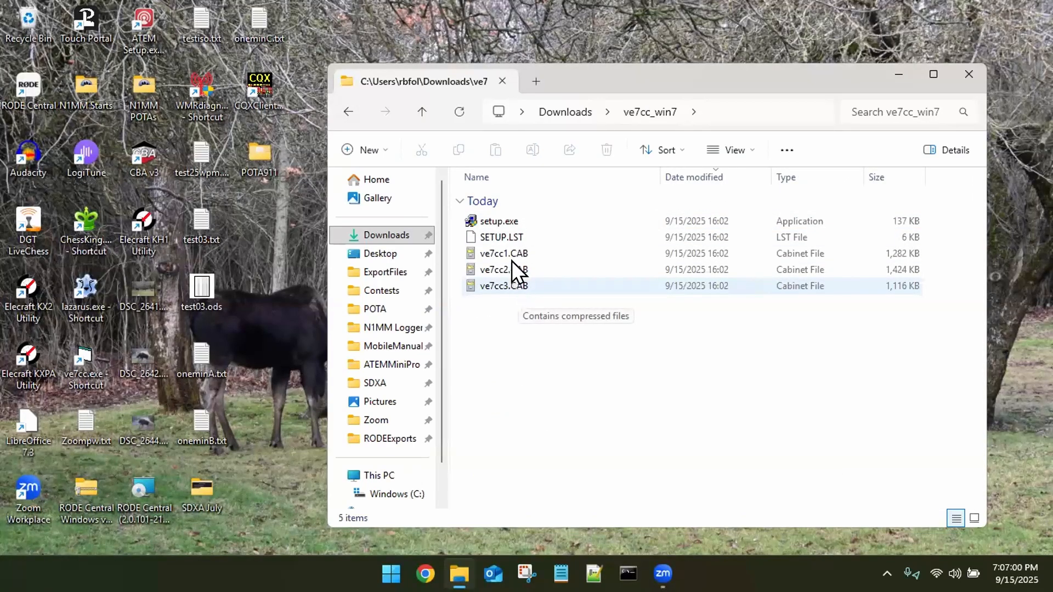
double_click(496, 222)
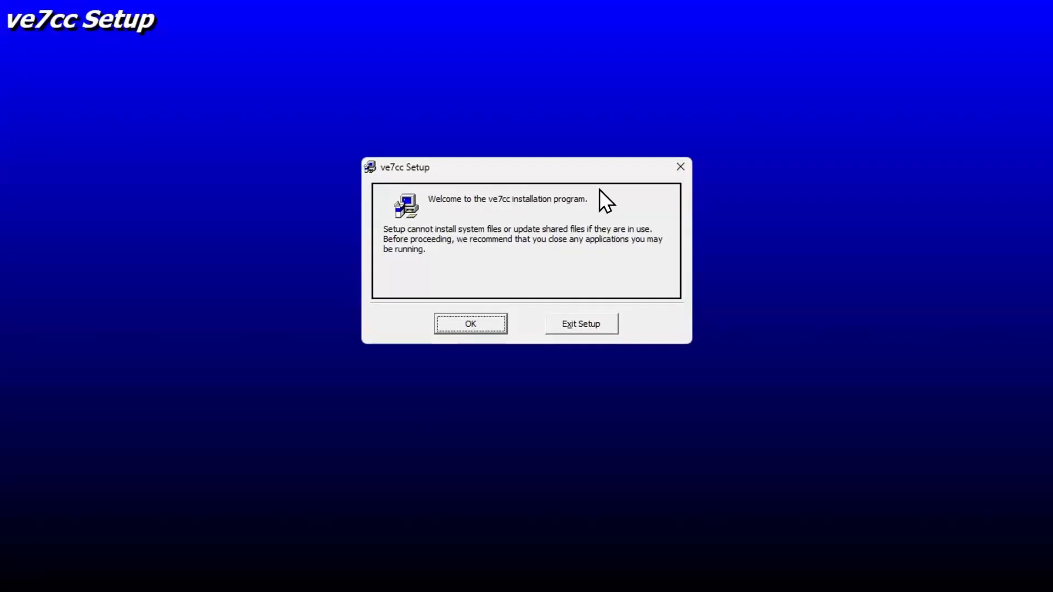
click(483, 322)
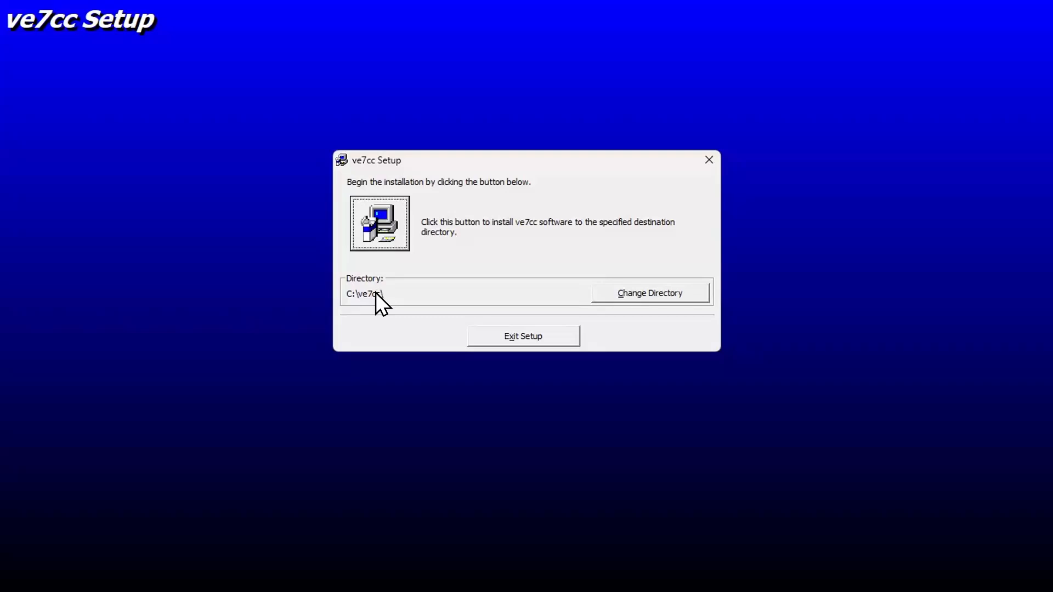
Change the installation destination directory to the existing C:\ve7ccDEMO folder
click(620, 291)
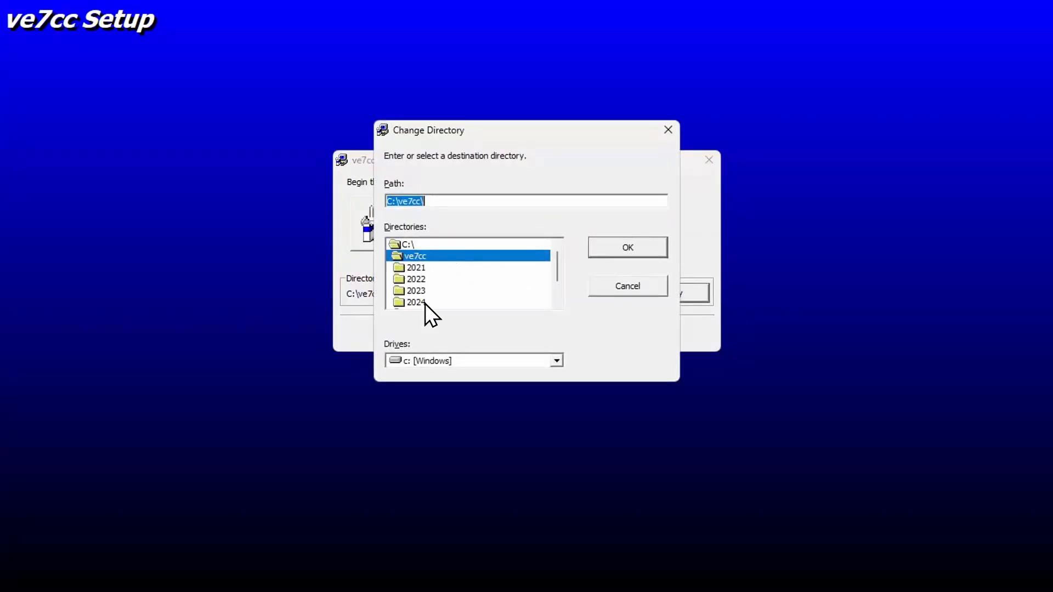
double_click(423, 242)
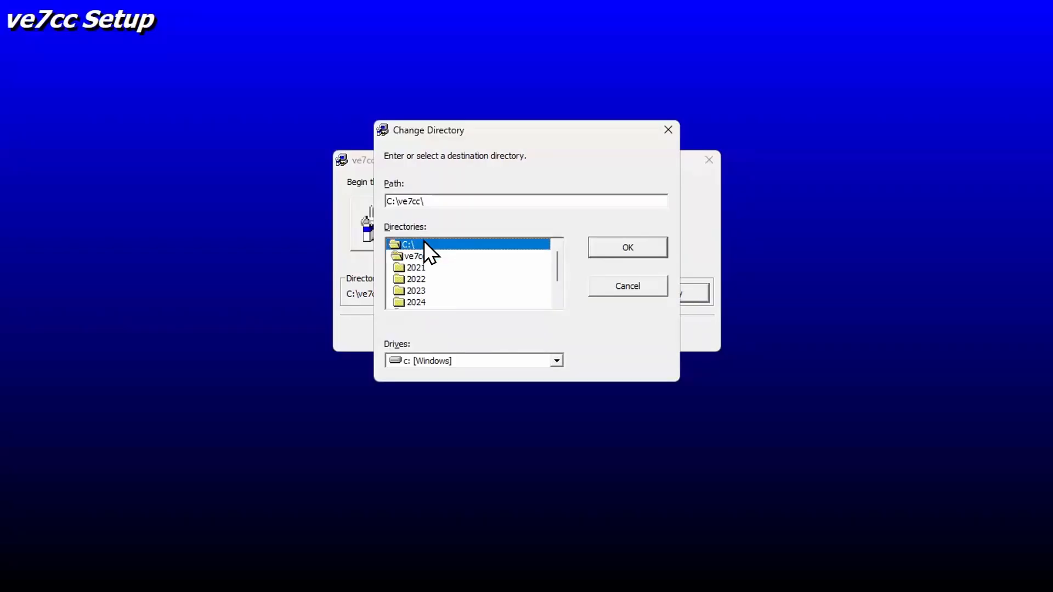
drag(551, 261, 495, 291)
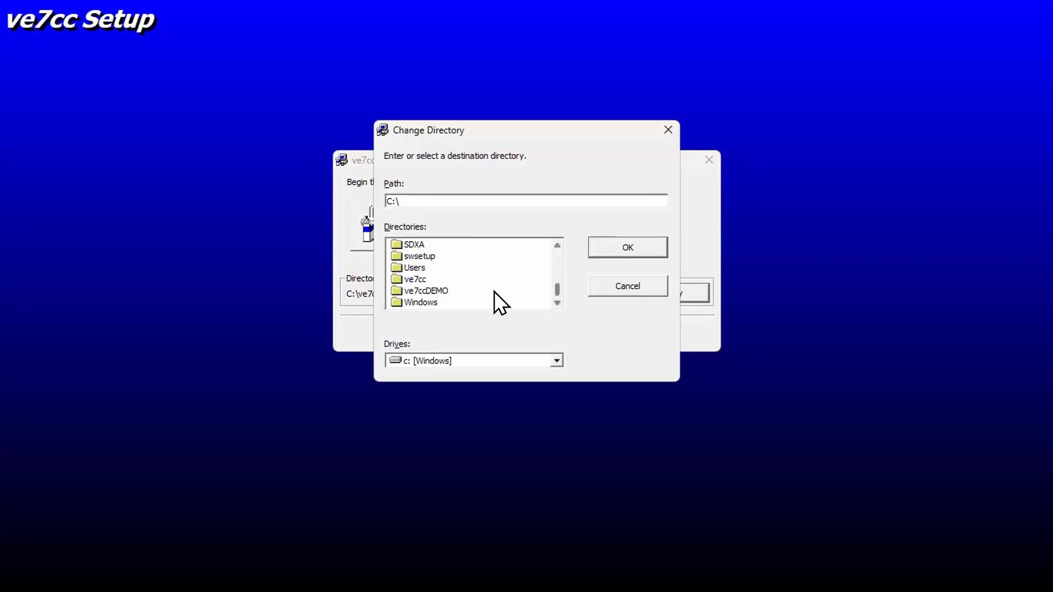
click(440, 289)
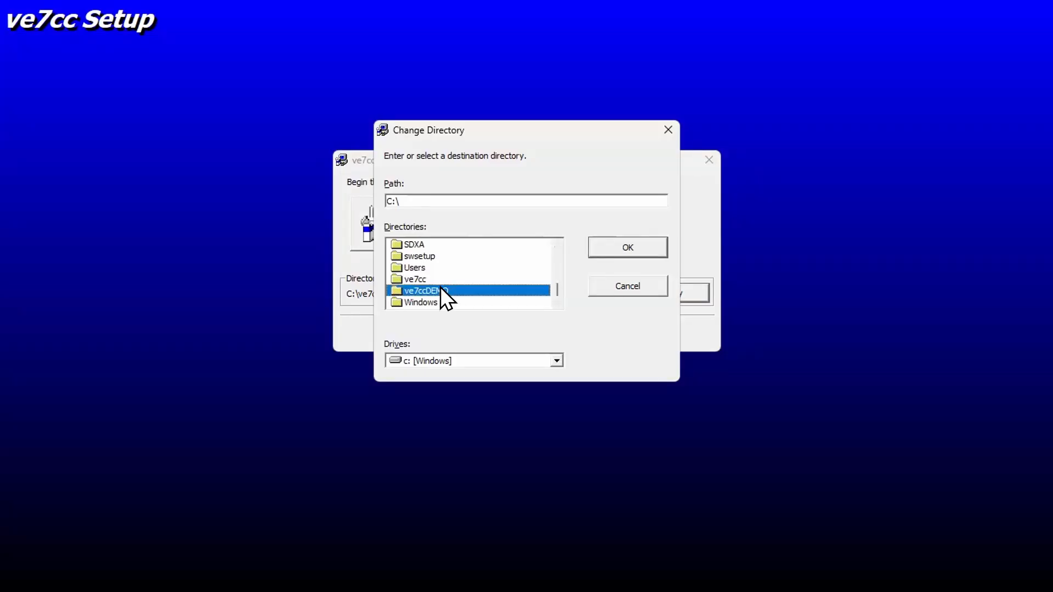
click(598, 245)
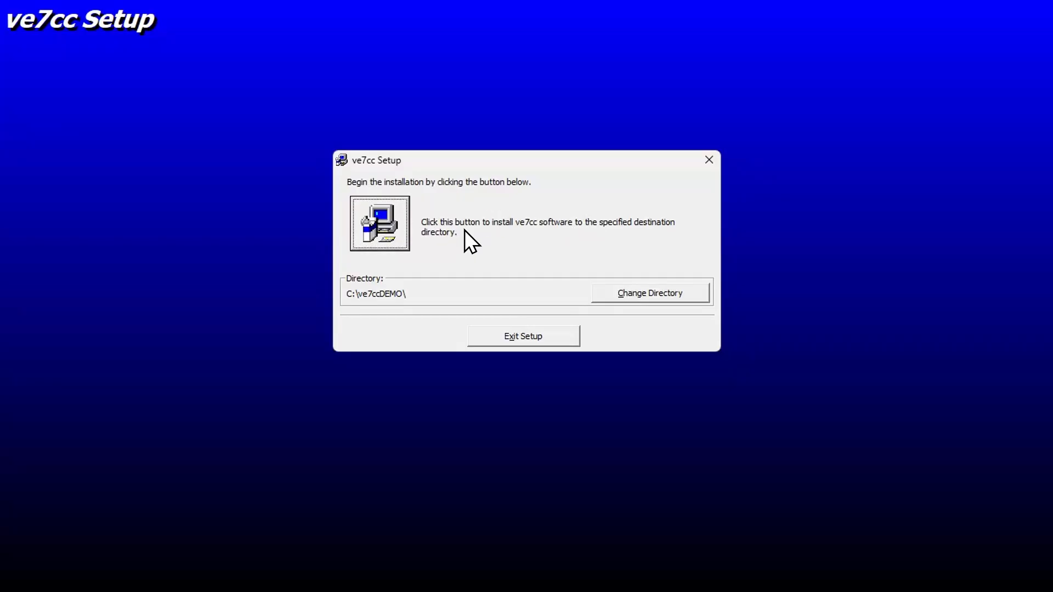
Install ve7cc into the ve7cc program group, keeping the existing system files at every version conflict, and close the finished setup
click(387, 223)
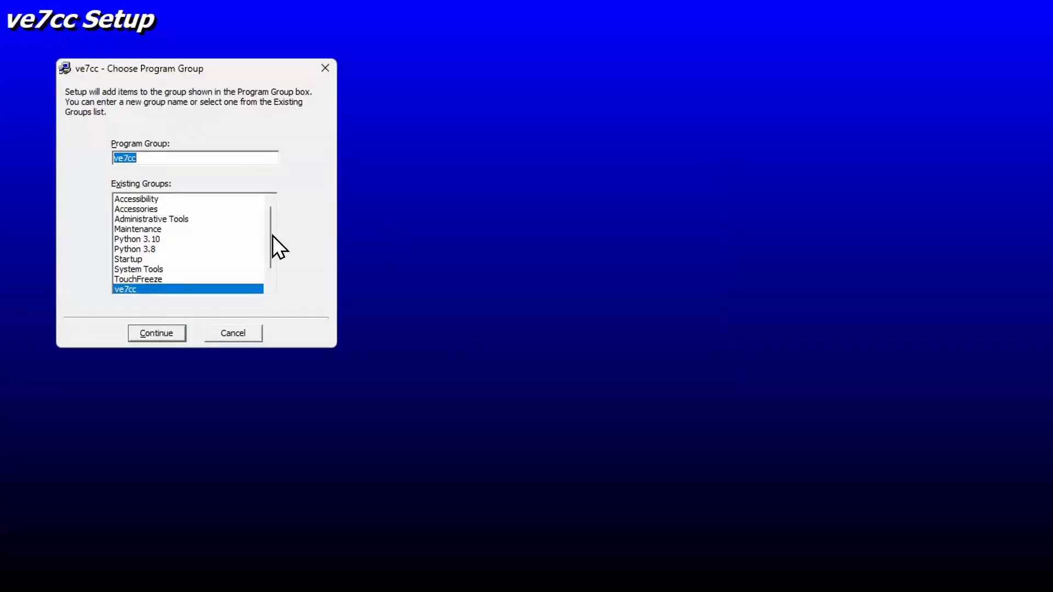
click(157, 334)
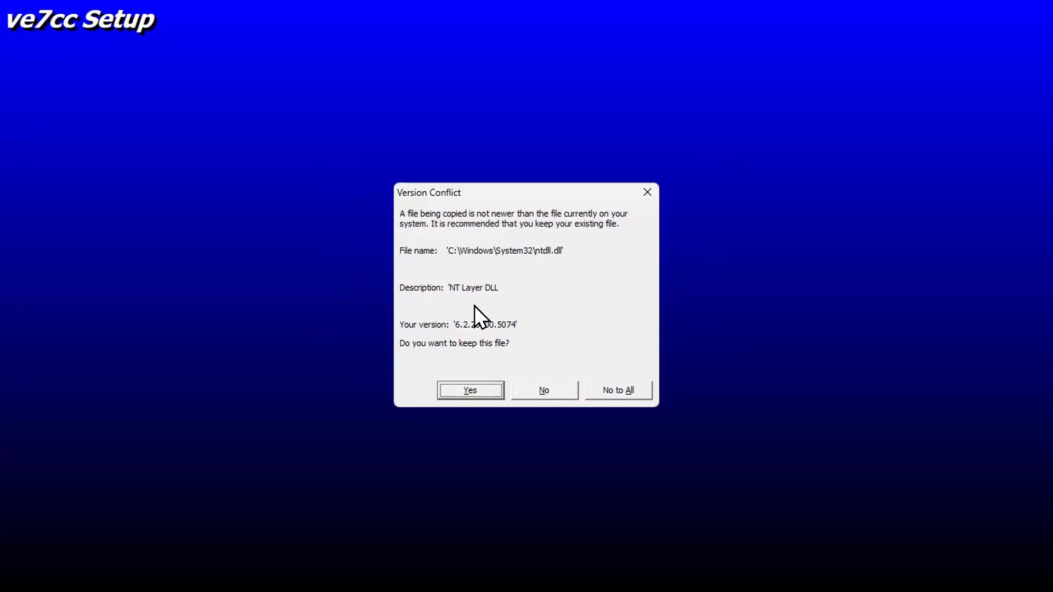
click(462, 387)
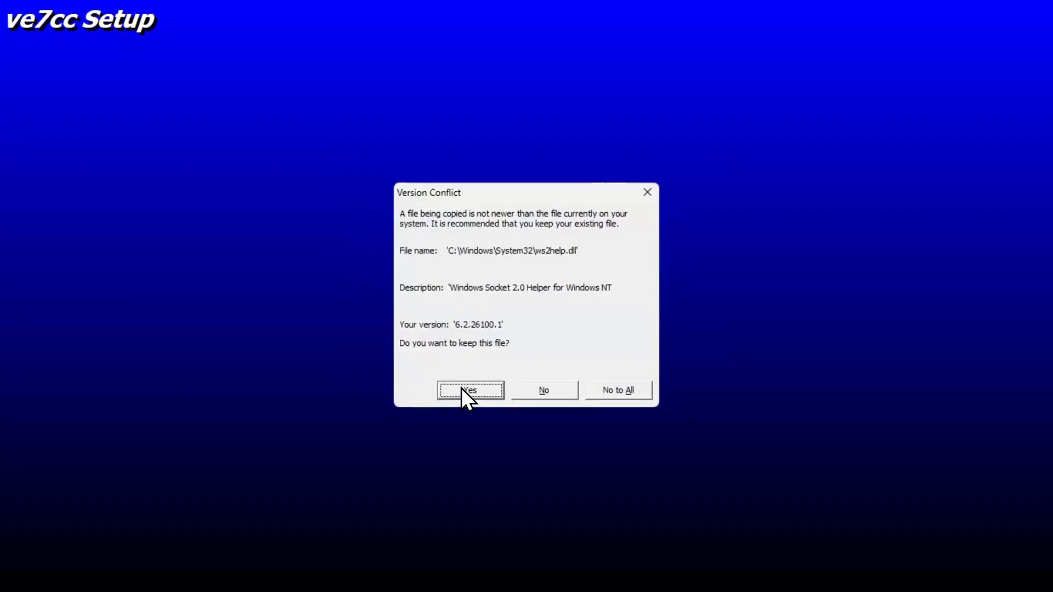
click(462, 388)
click(462, 387)
click(462, 388)
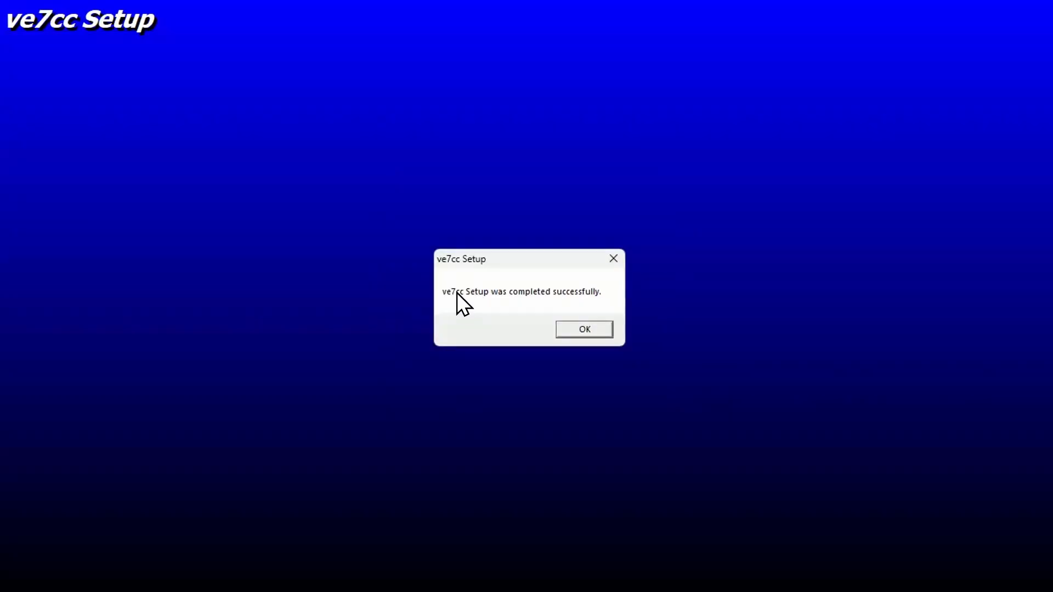
click(574, 326)
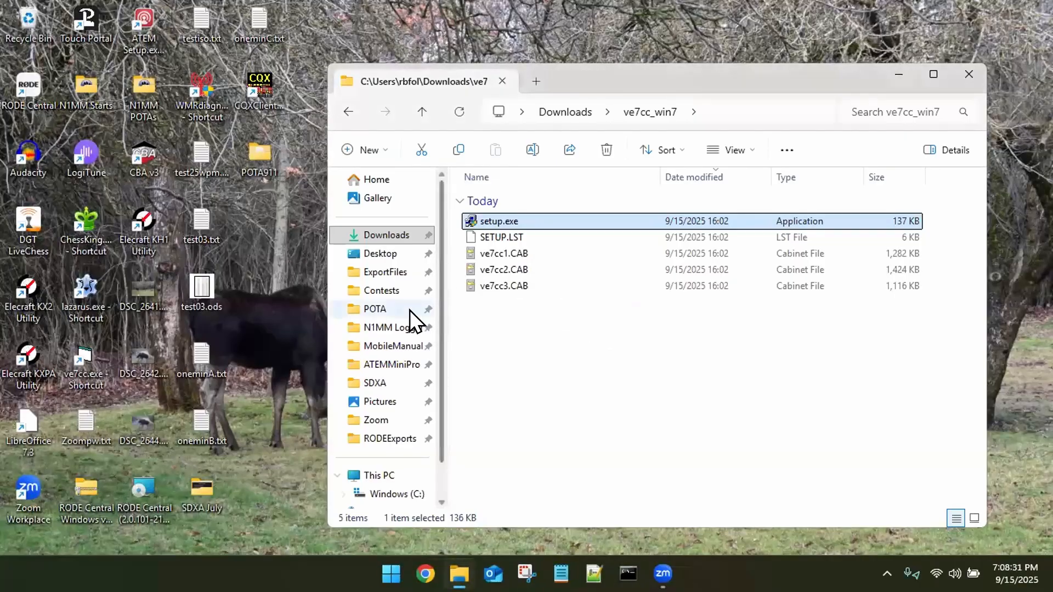
Go to the ve7ccDEMO folder on Windows (C:) in File Explorer and launch ve7cc.exe
scroll(409, 311, down, 1)
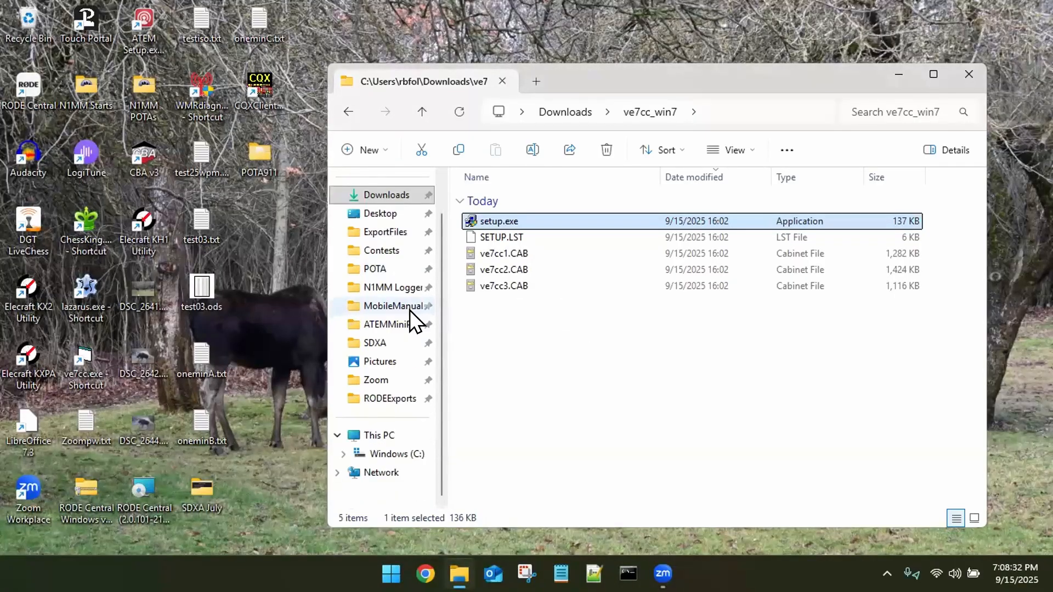
click(394, 455)
scroll(507, 364, down, 4)
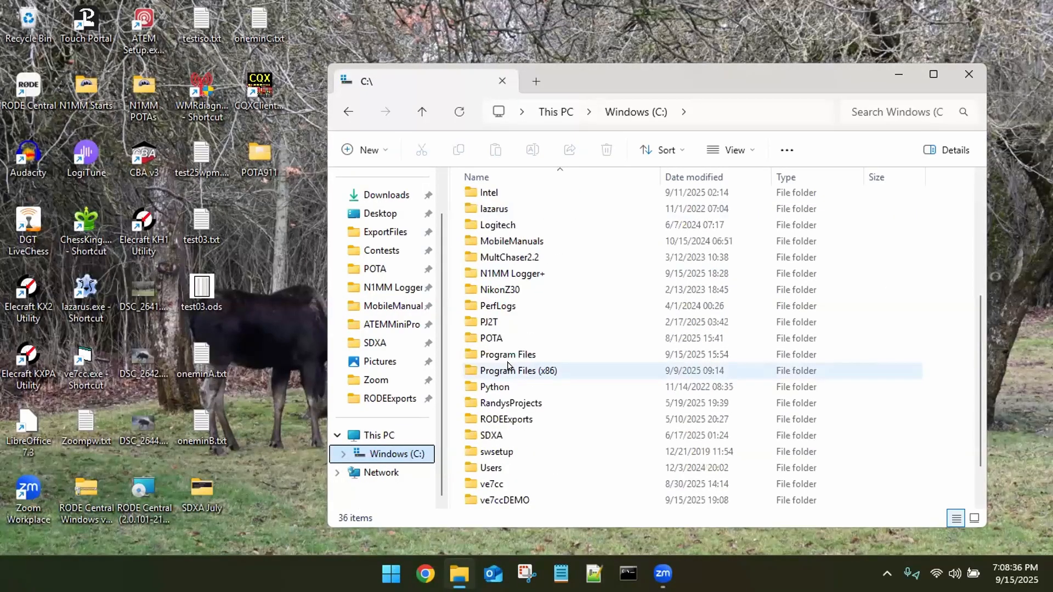
scroll(492, 435, down, 1)
double_click(493, 452)
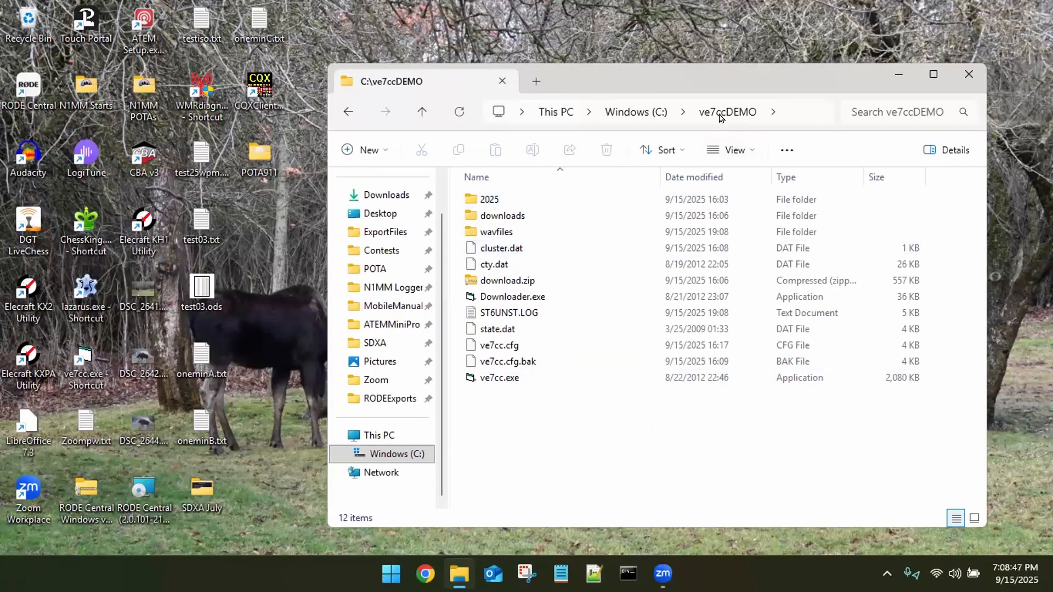
double_click(498, 378)
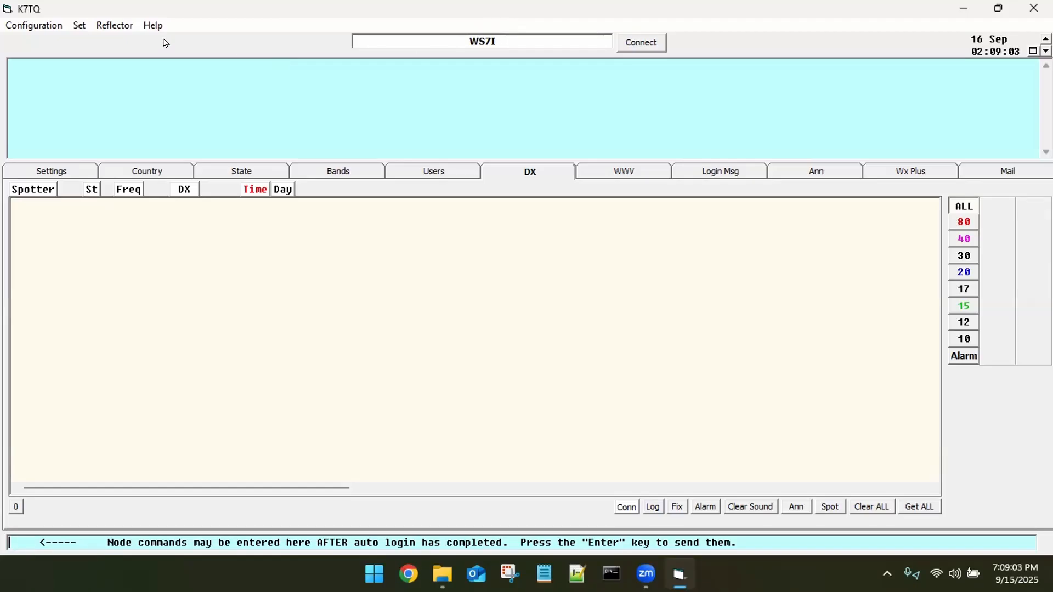
Open the User Info configuration, review the station details and accept them
click(33, 28)
click(41, 43)
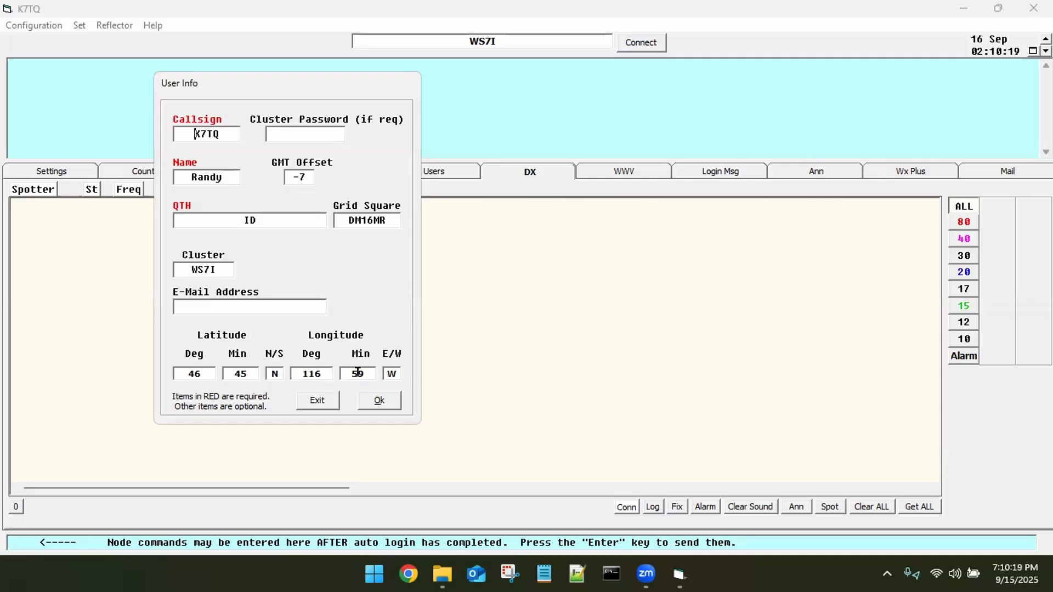
click(375, 400)
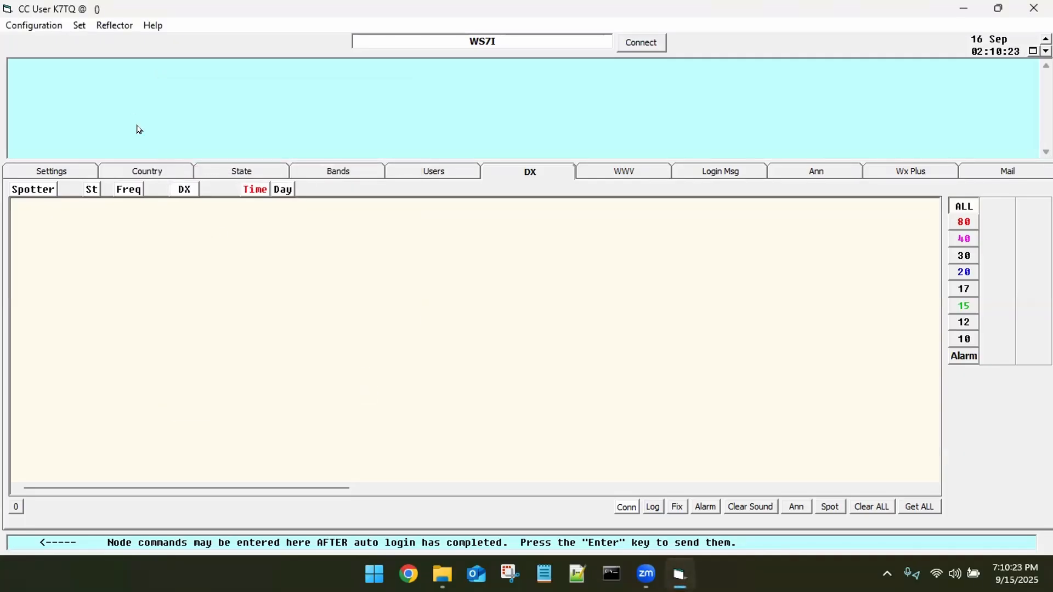
Choose WS7I as the Telnet cluster node with address ws7i.ewarg.org and port 7300, and apply it
key(alt+c)
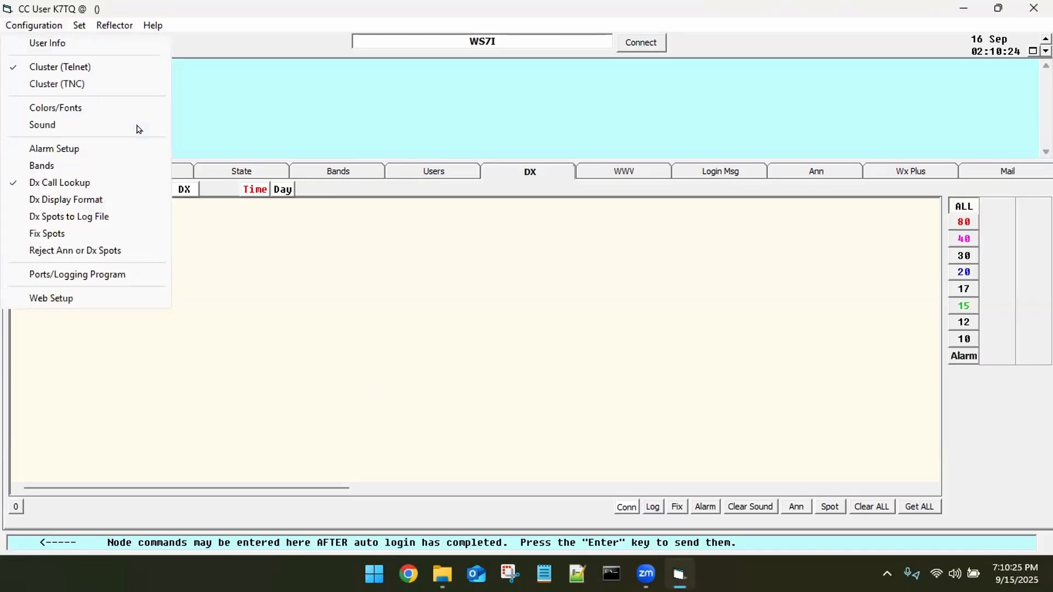
click(42, 72)
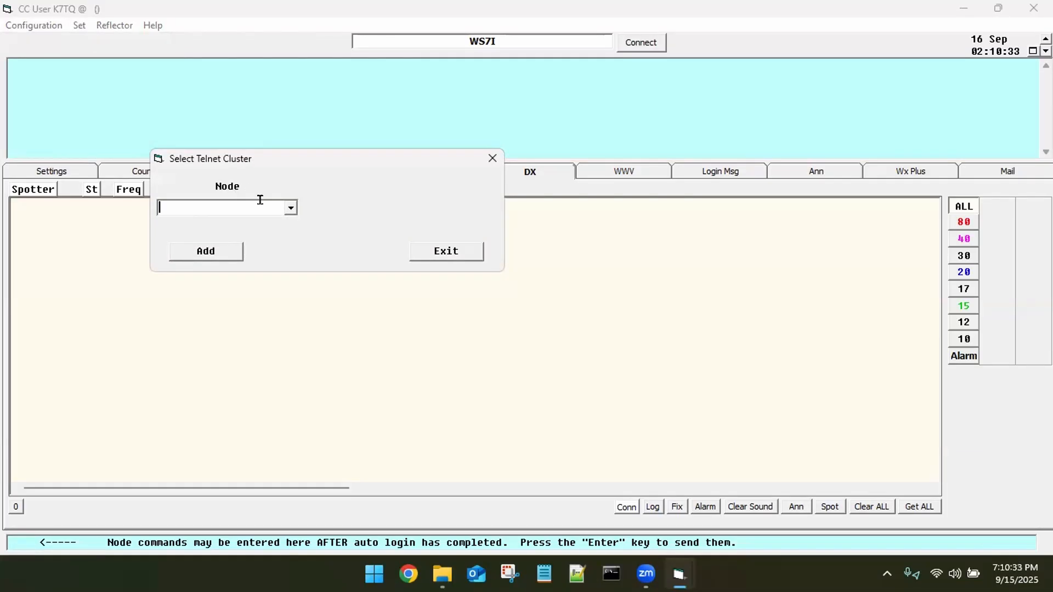
click(291, 208)
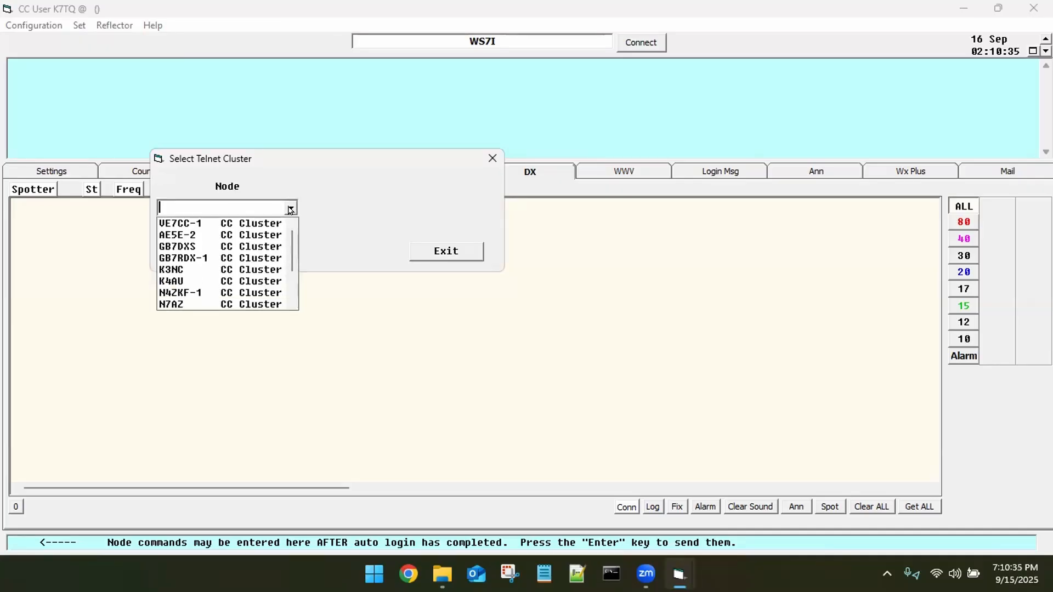
drag(291, 256, 288, 280)
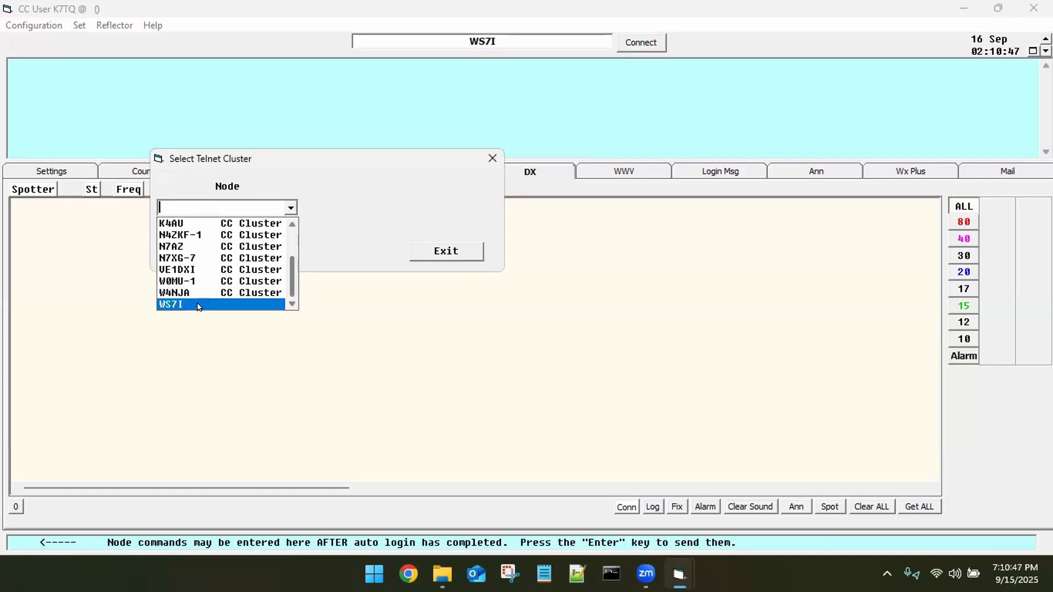
click(316, 218)
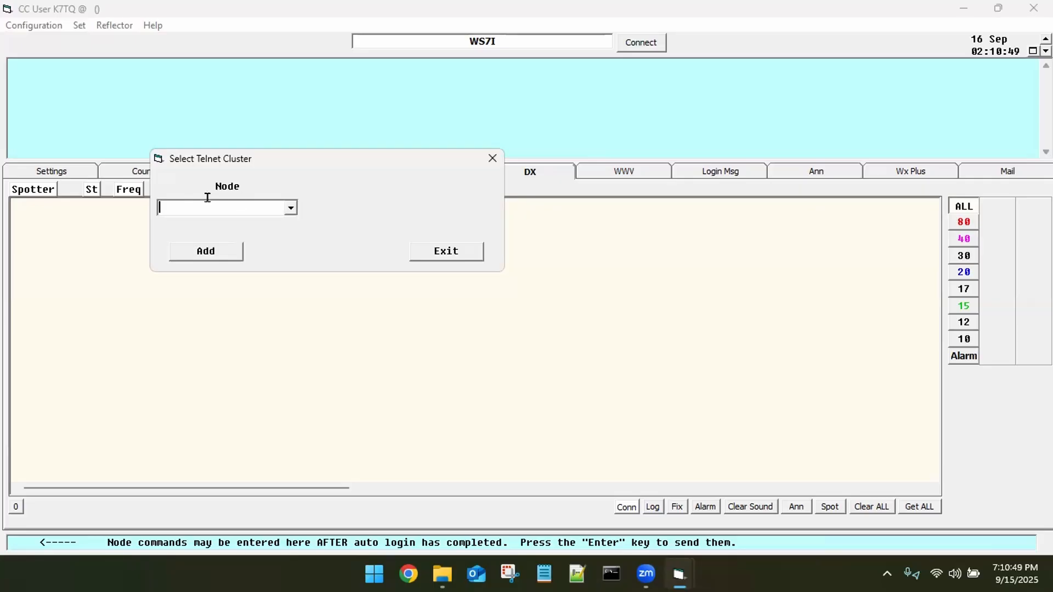
text(ws7i)
click(198, 250)
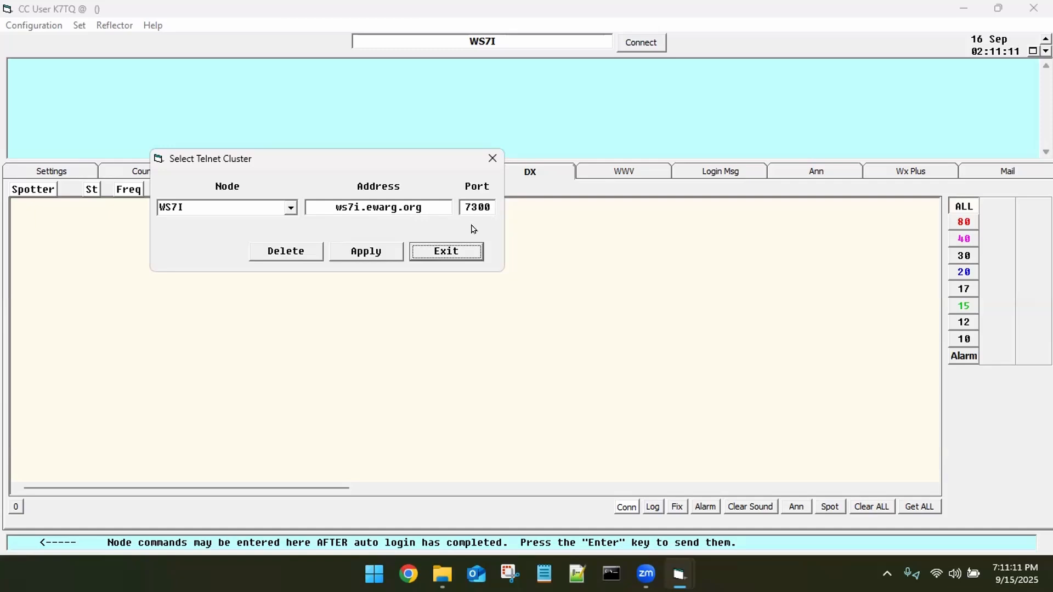
click(372, 253)
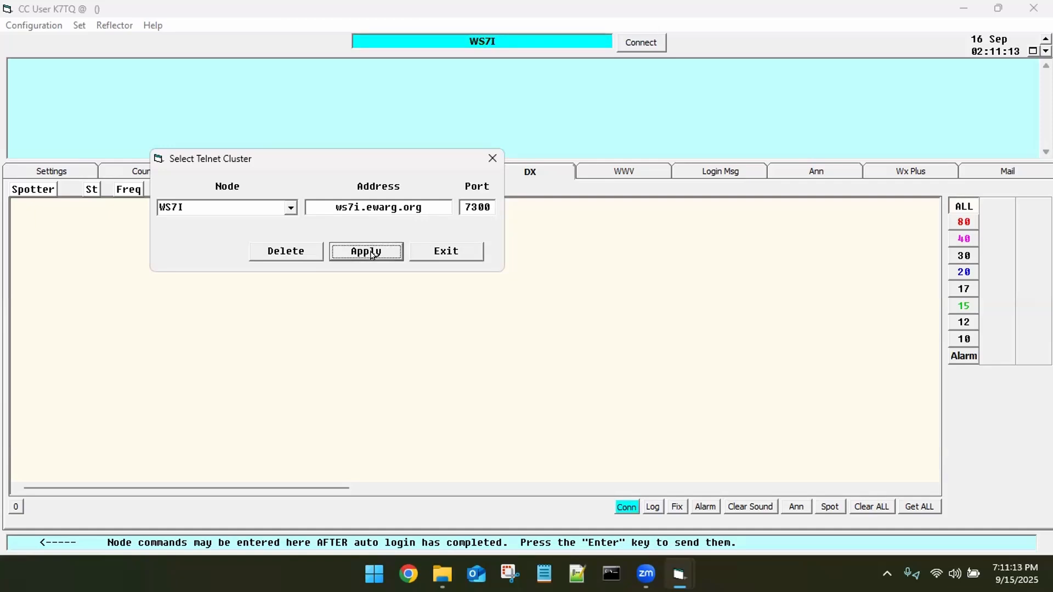
click(442, 251)
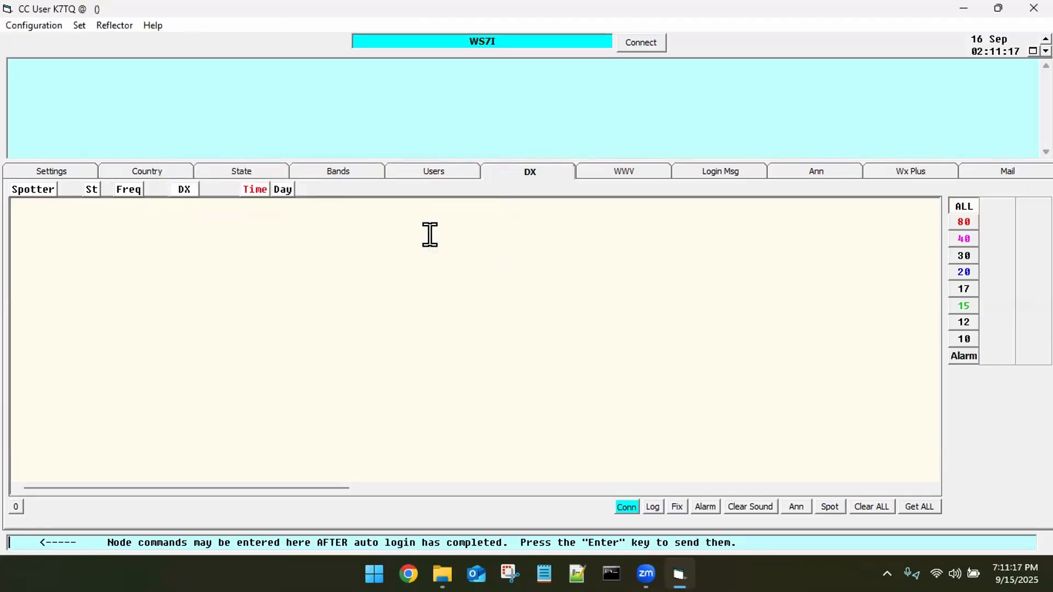
Connect to the WS7I cluster
click(29, 24)
click(152, 25)
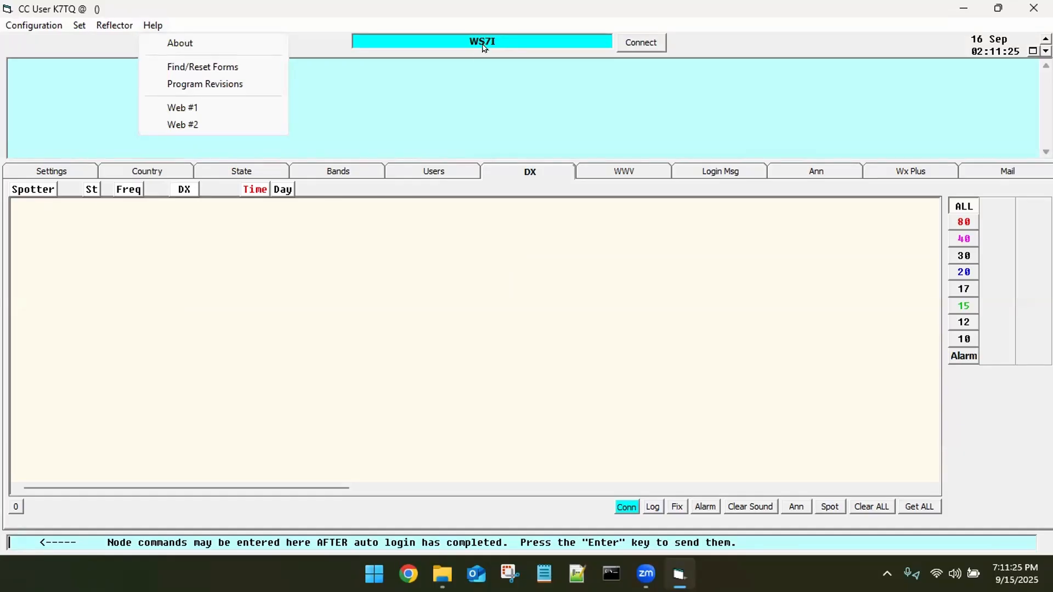
click(300, 12)
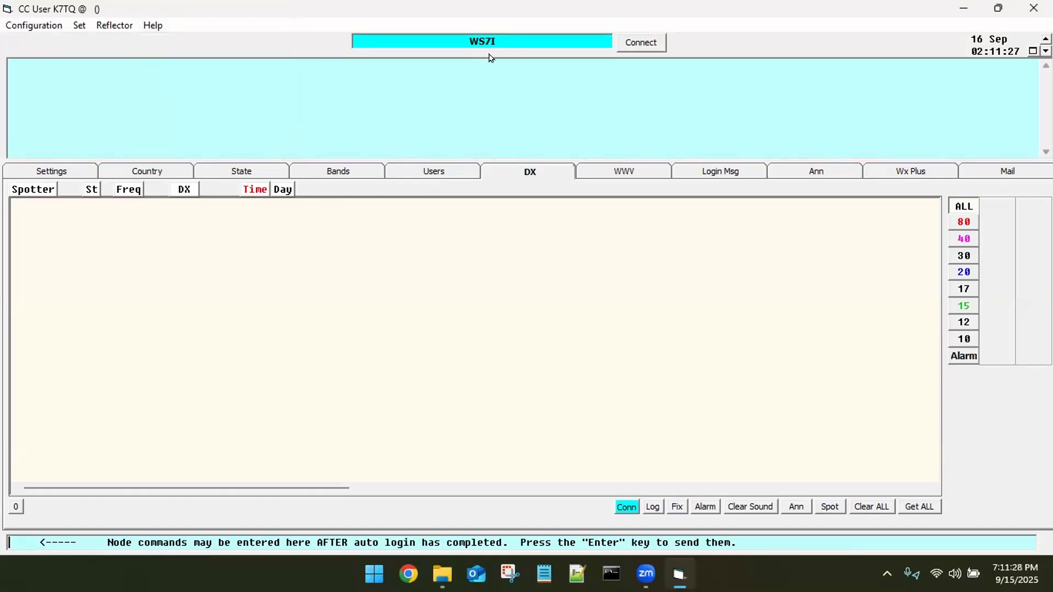
click(641, 43)
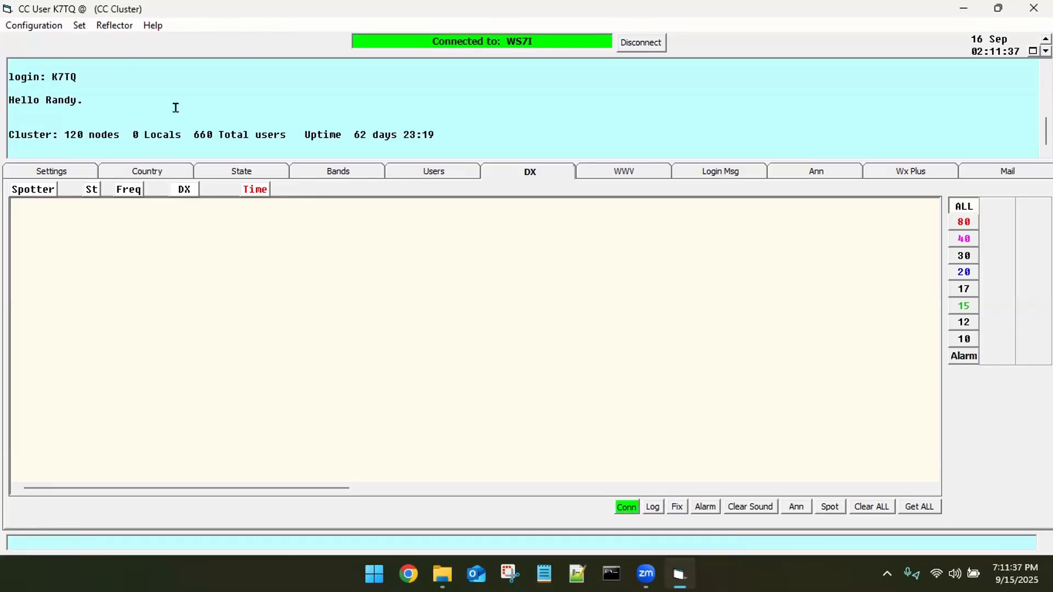
Retrieve the current cluster settings from the node, review options such as Skimmer and SkOwn, and send the settings back to the cluster
click(42, 171)
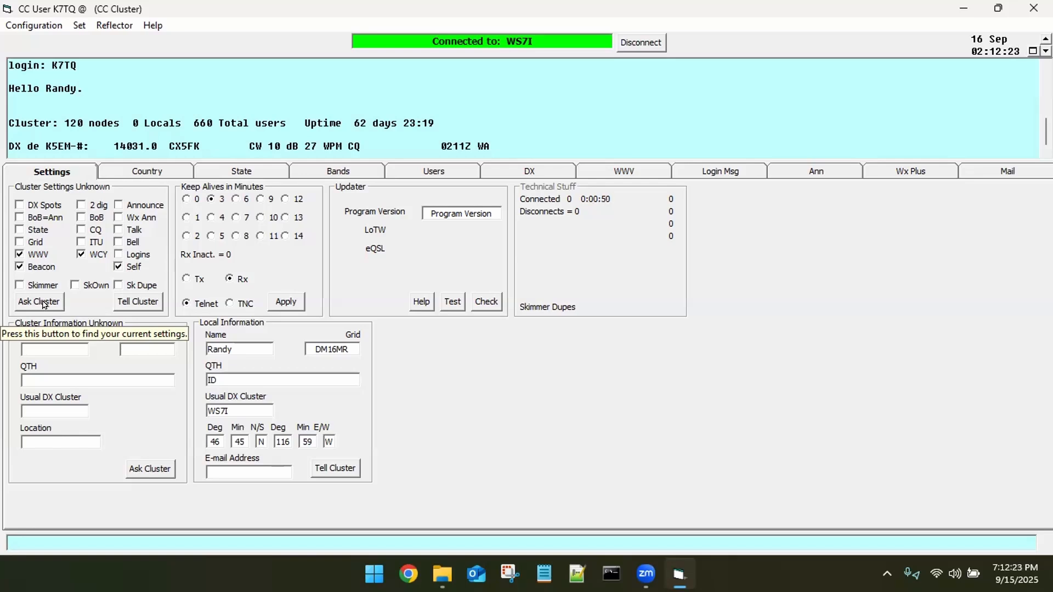
click(44, 305)
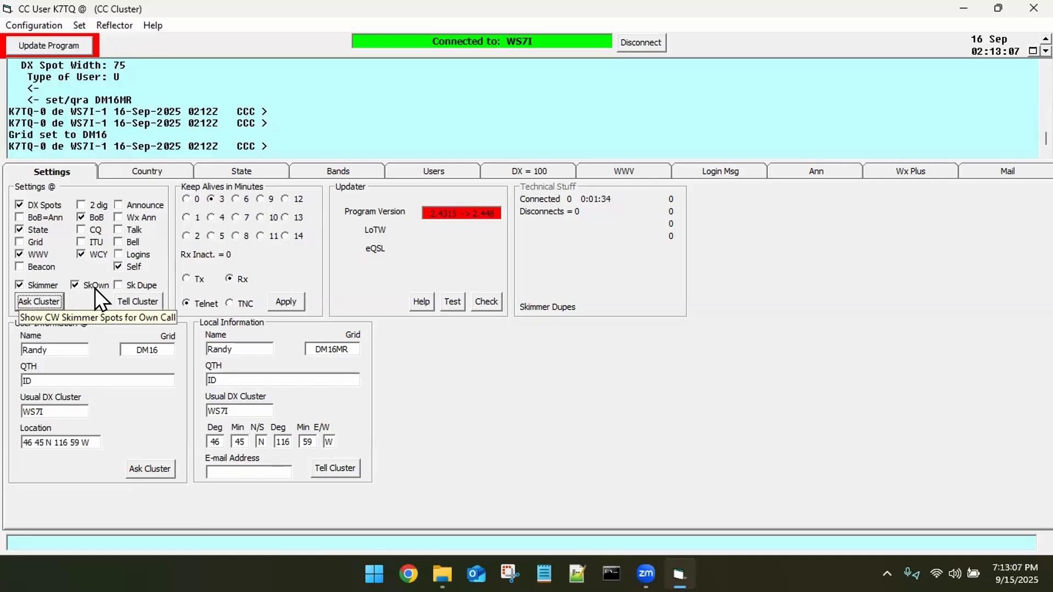
click(127, 301)
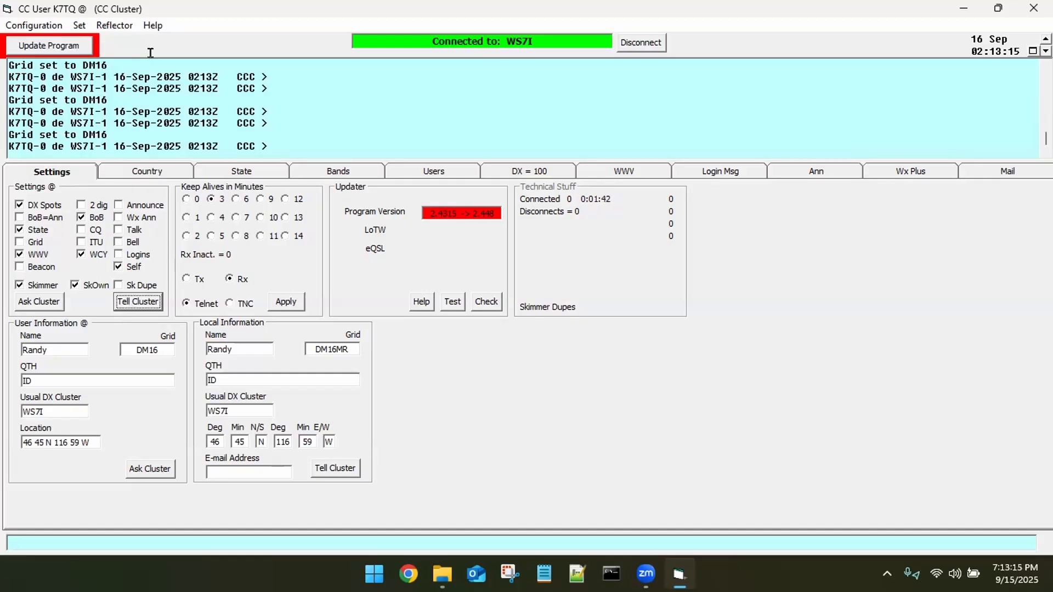
Download the CC User program update, close the running program and continue the upgrade in Downloader 1.1
click(42, 46)
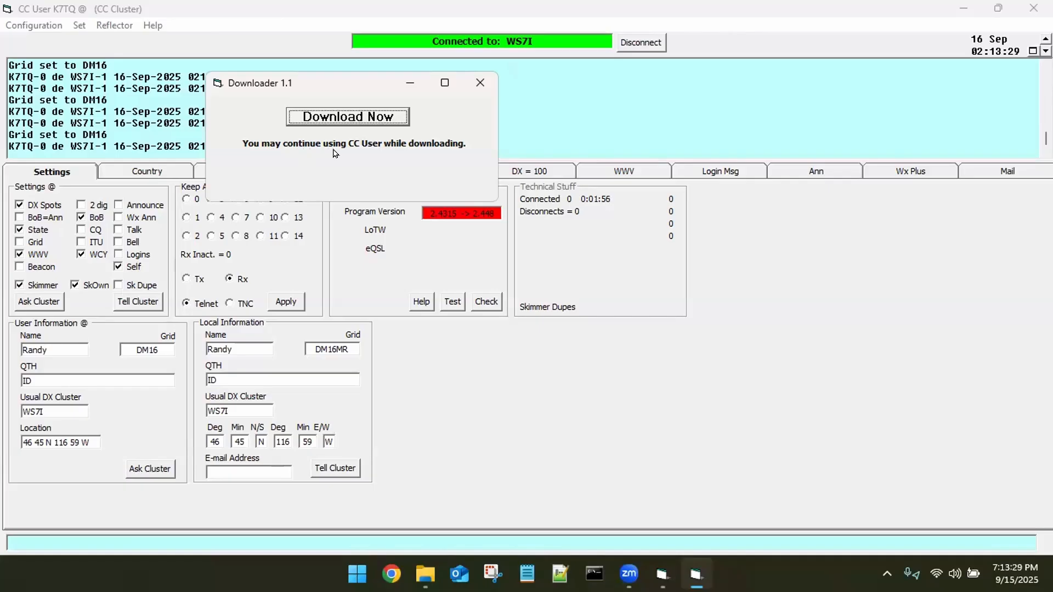
click(350, 118)
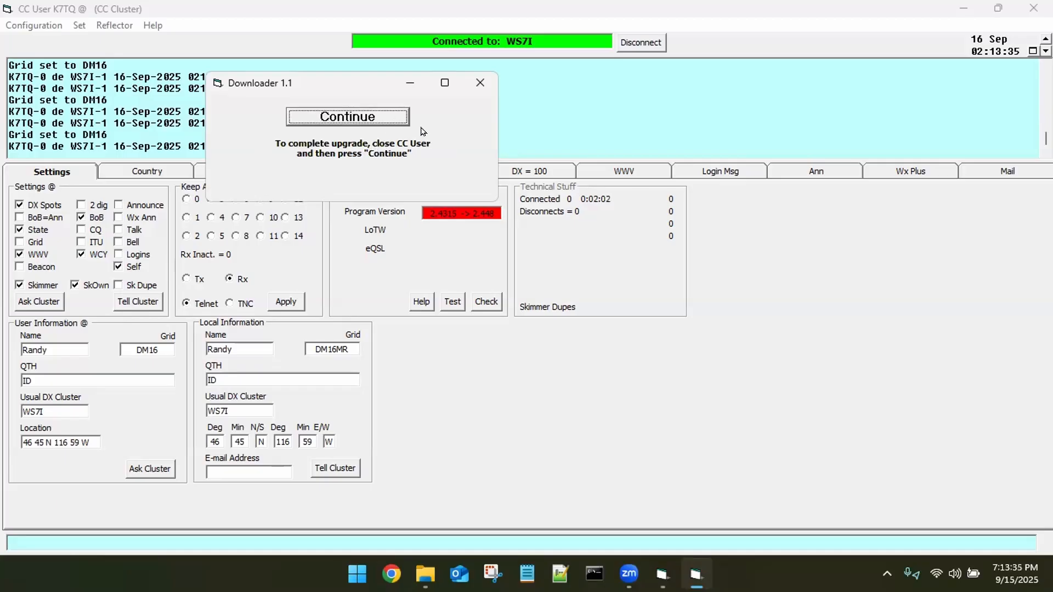
click(1031, 9)
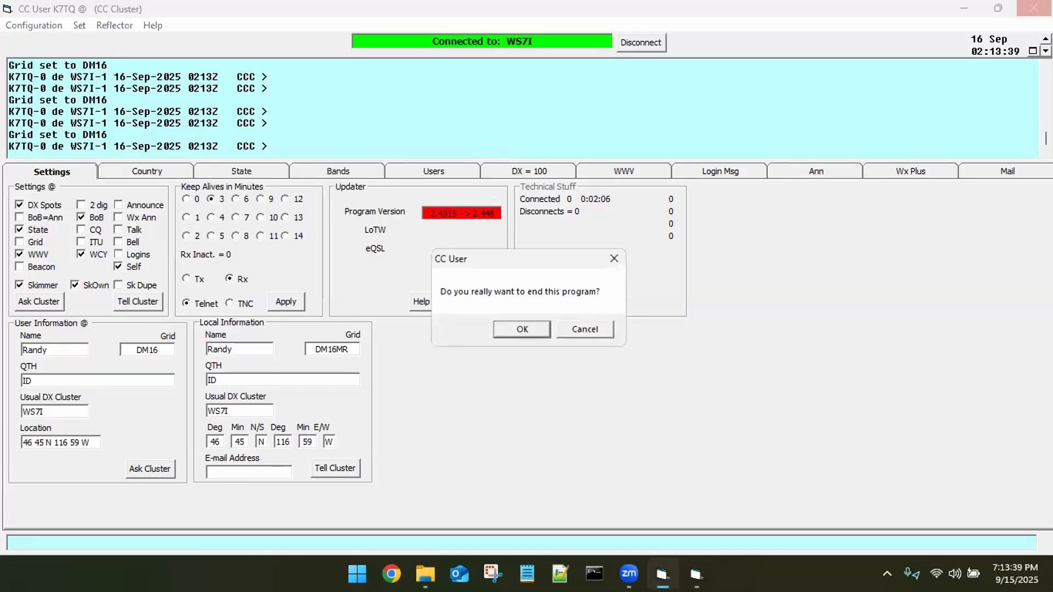
click(512, 327)
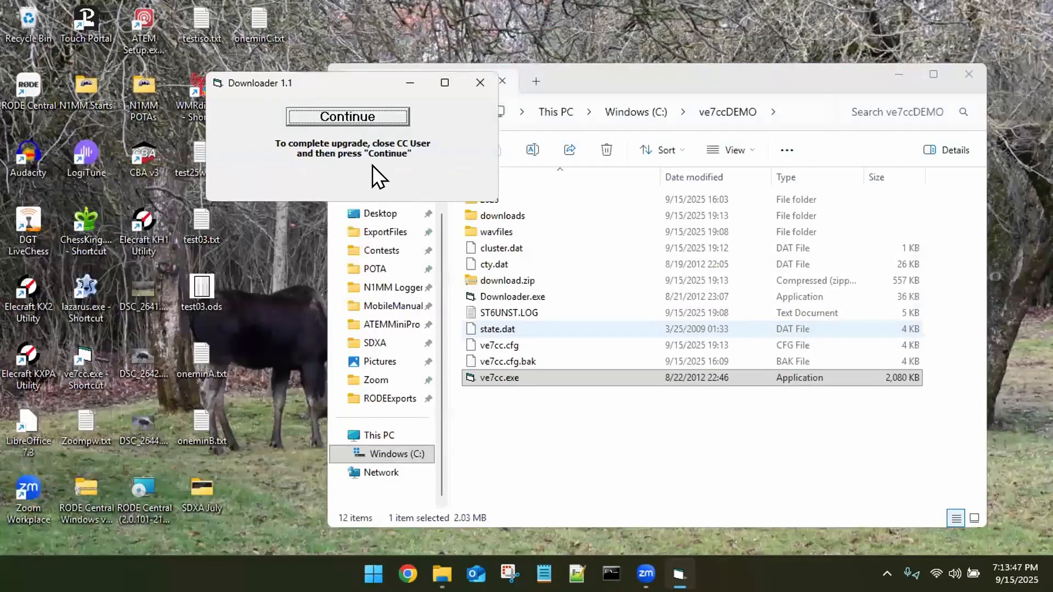
click(361, 114)
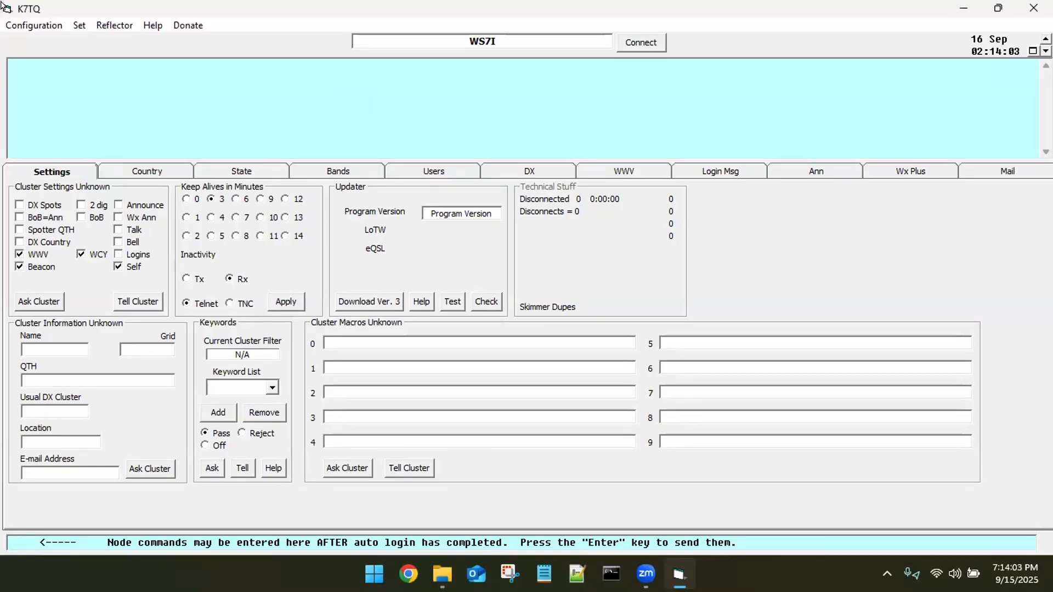
Apply the Reject Bands selection covering 160, 60, 6, 4, 2, 1, 70 and MW
click(37, 24)
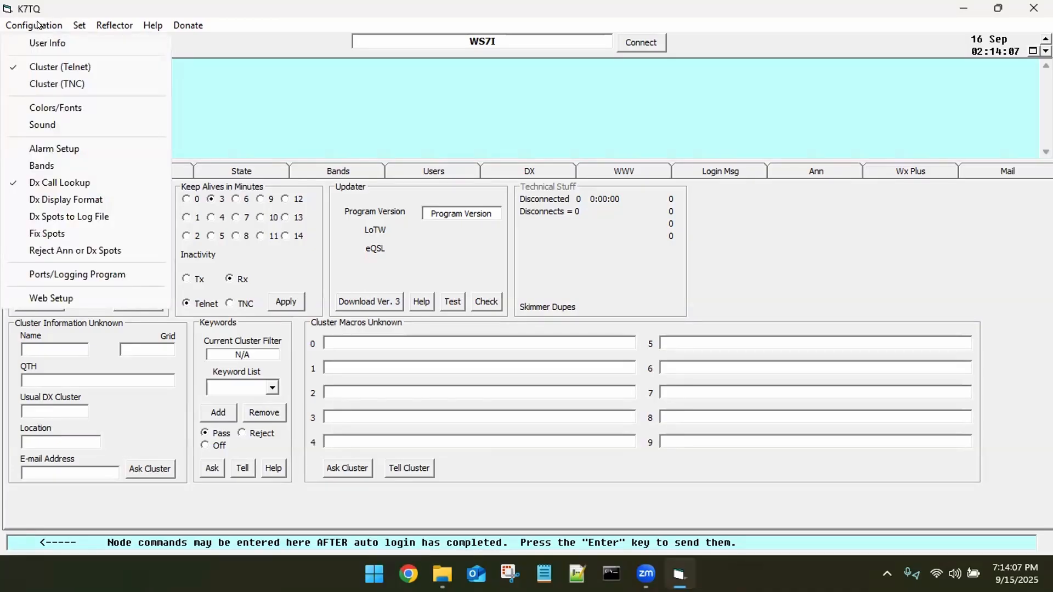
click(42, 166)
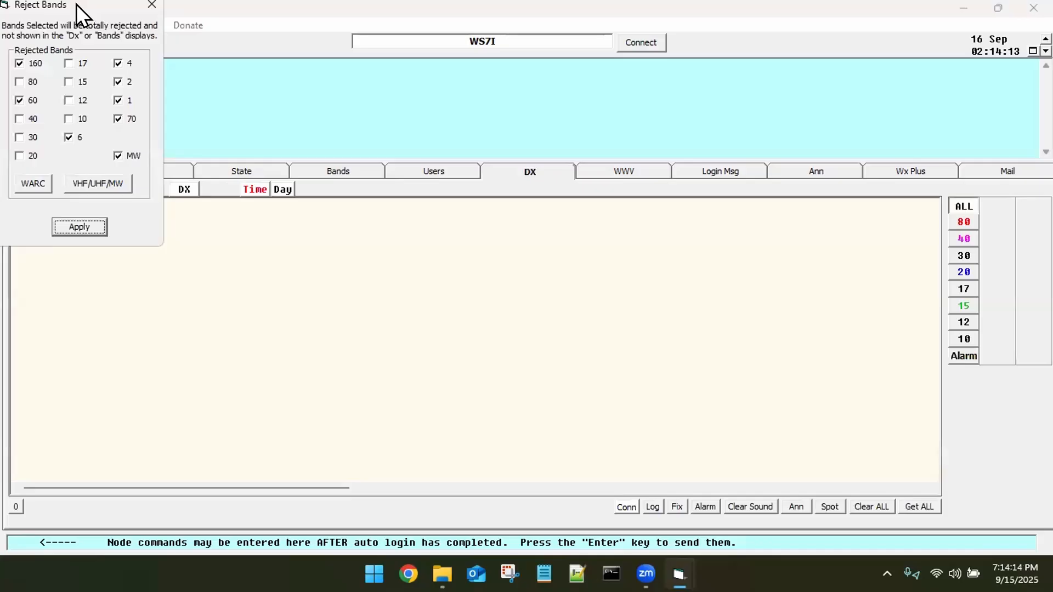
drag(76, 5, 337, 226)
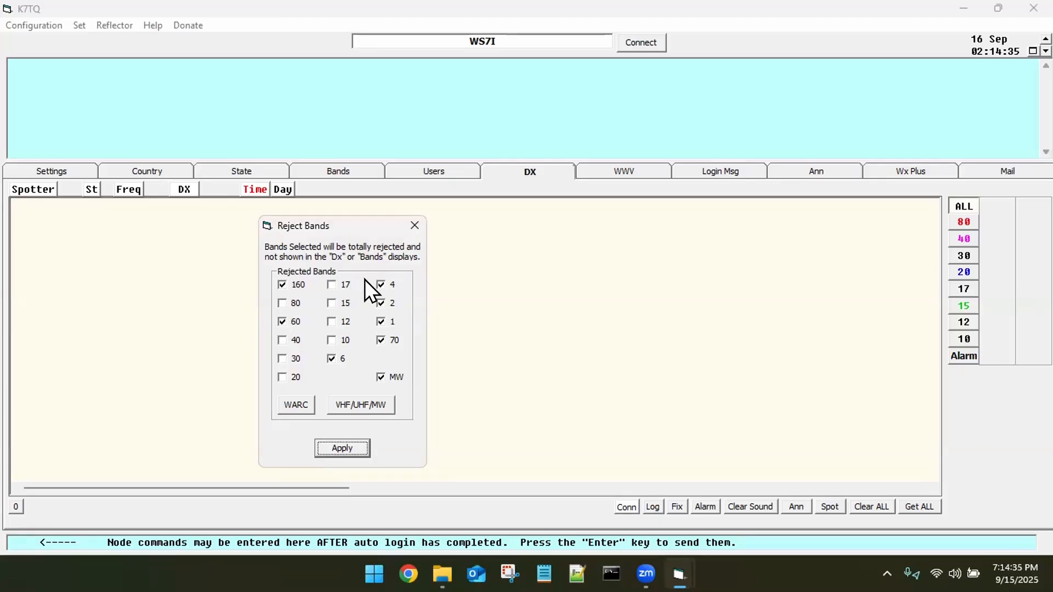
click(338, 448)
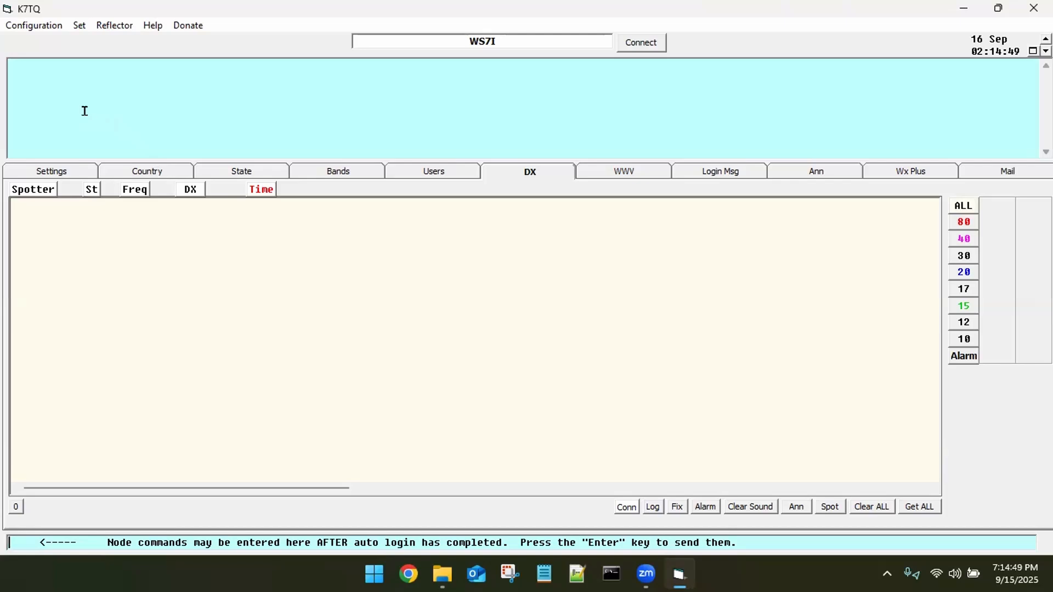
Apply the Expanded DX spot display with Spotter, Frequency, DX Call, Orig State/Province, Time, Date and Comments, acknowledge the notice and exit
click(44, 26)
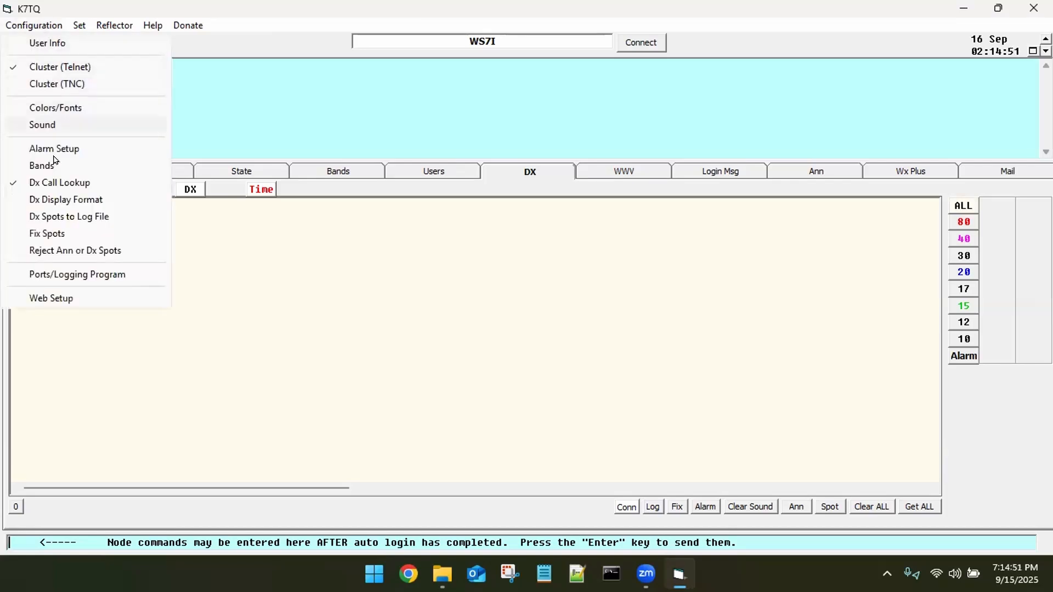
click(56, 202)
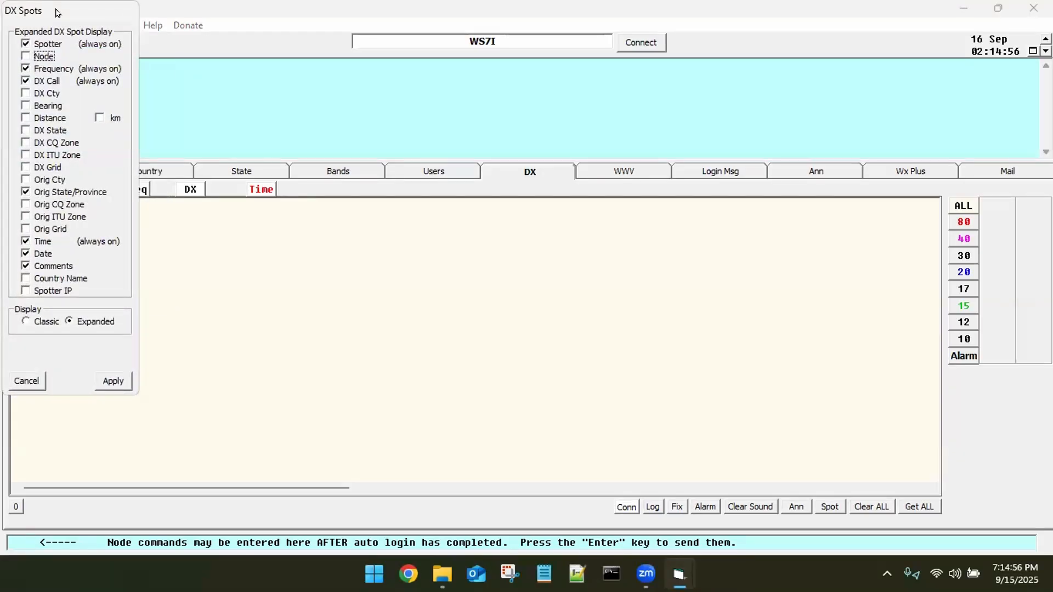
drag(55, 9, 395, 94)
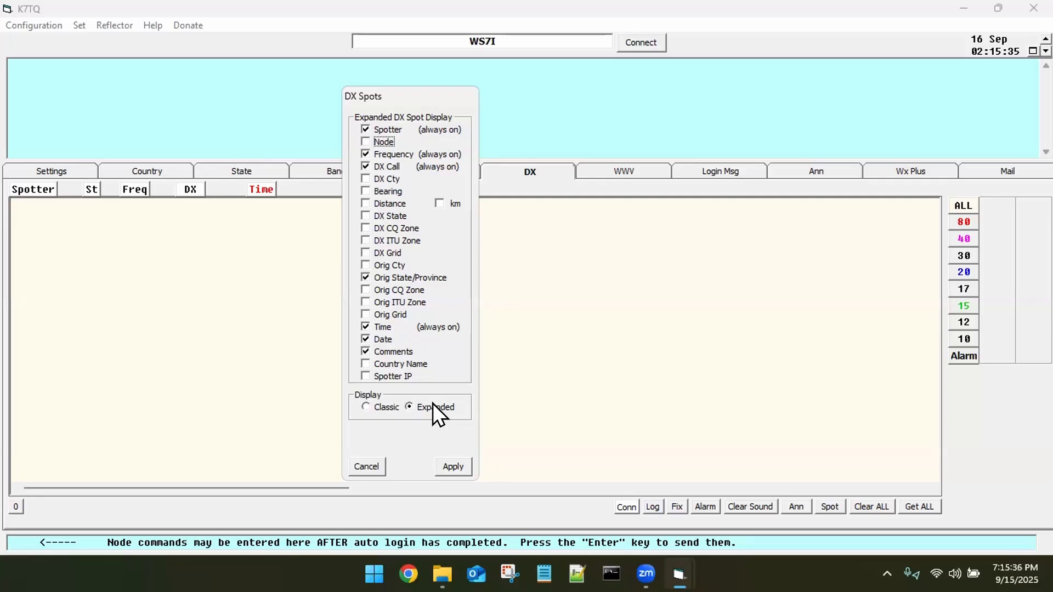
click(449, 463)
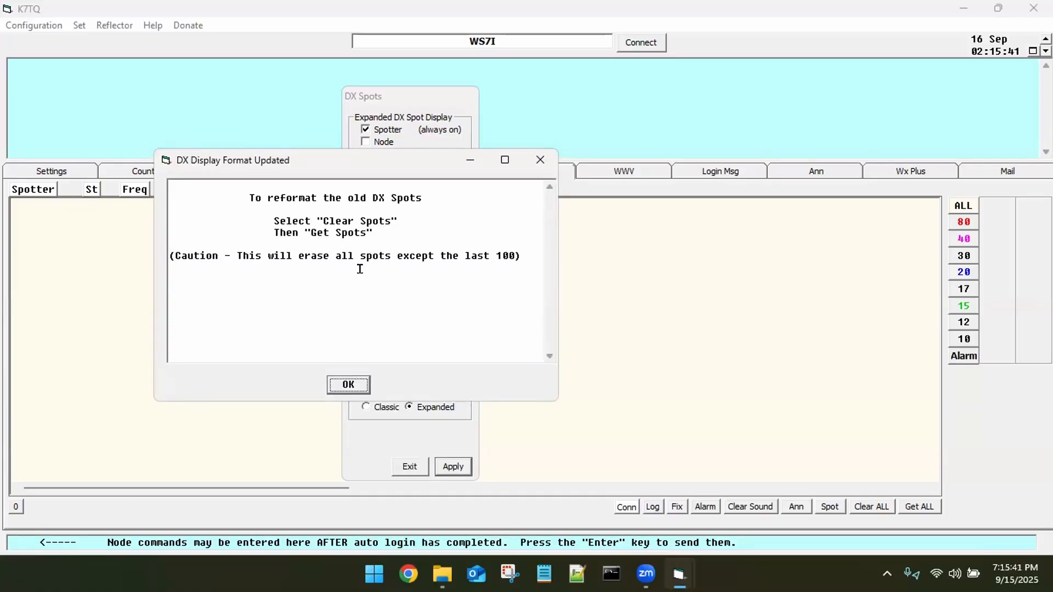
click(351, 383)
click(409, 466)
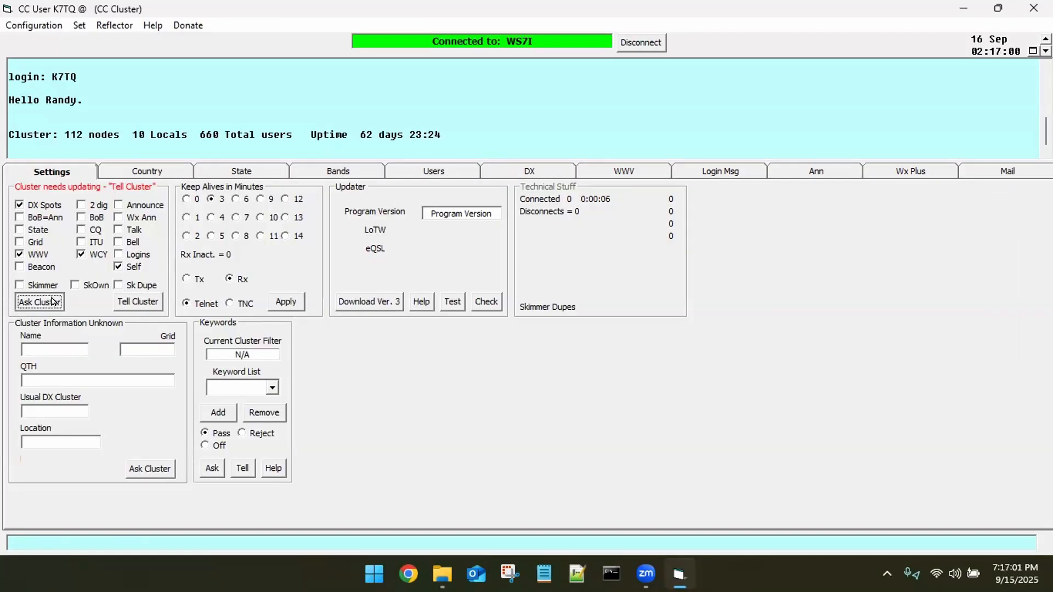
Retrieve the general cluster settings from the connected node and send them back to the cluster
click(53, 301)
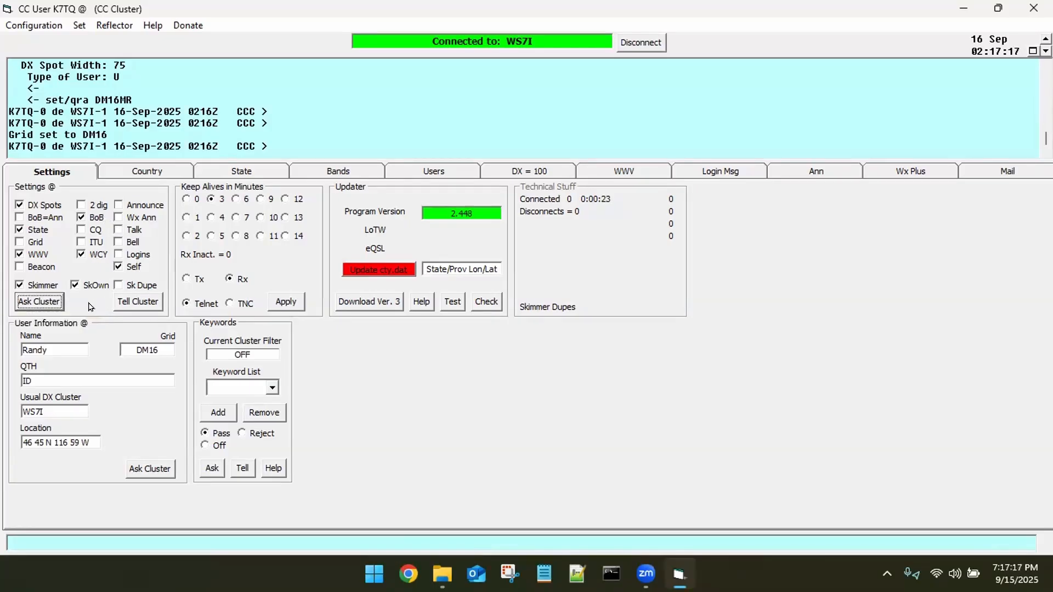
click(138, 301)
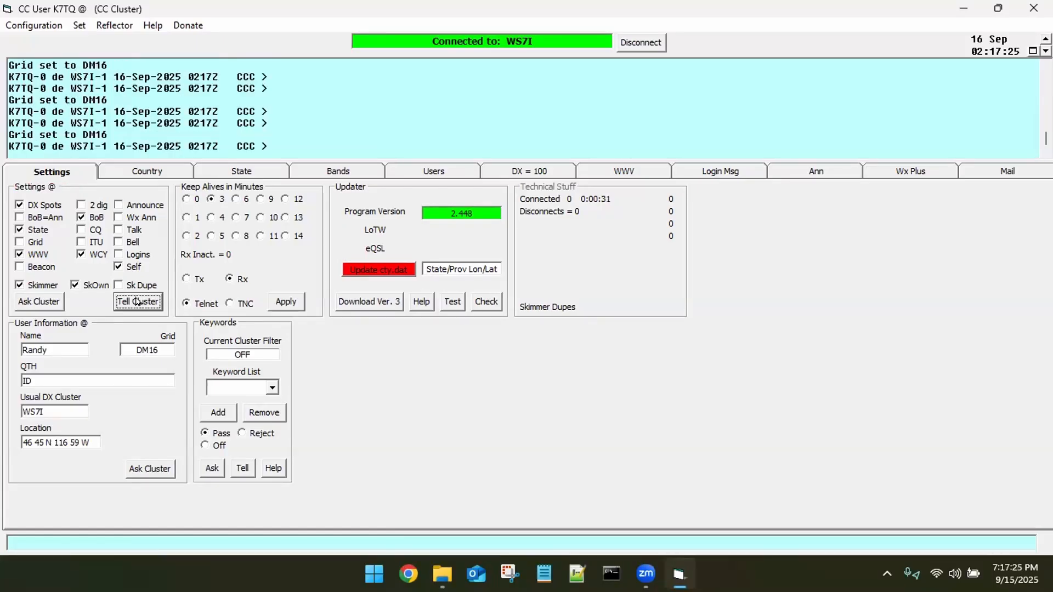
Retrieve the spotter country filter passing K and VE from the node and send it back to the cluster
click(141, 169)
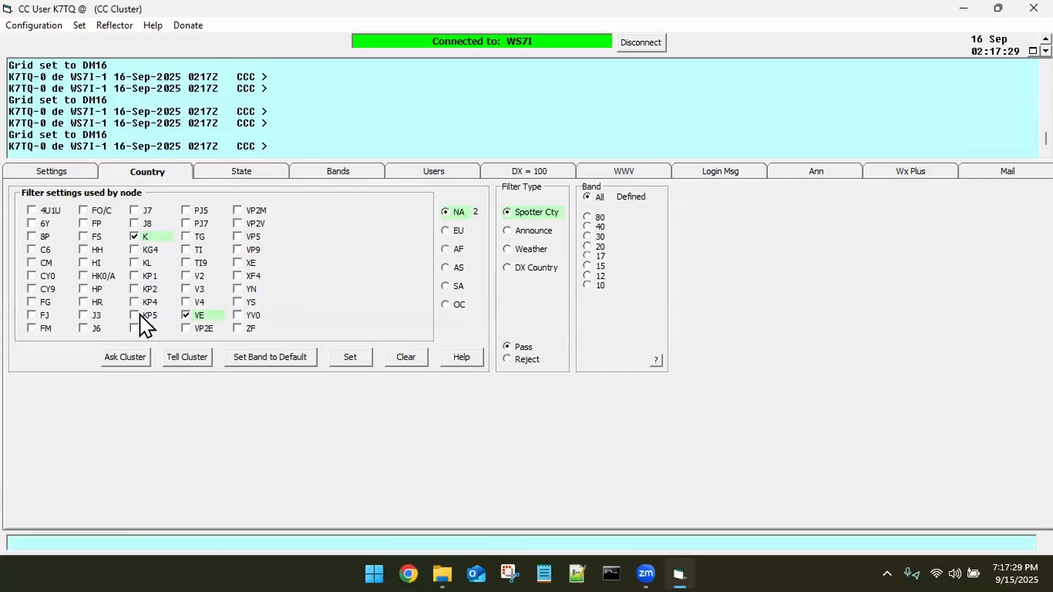
click(128, 360)
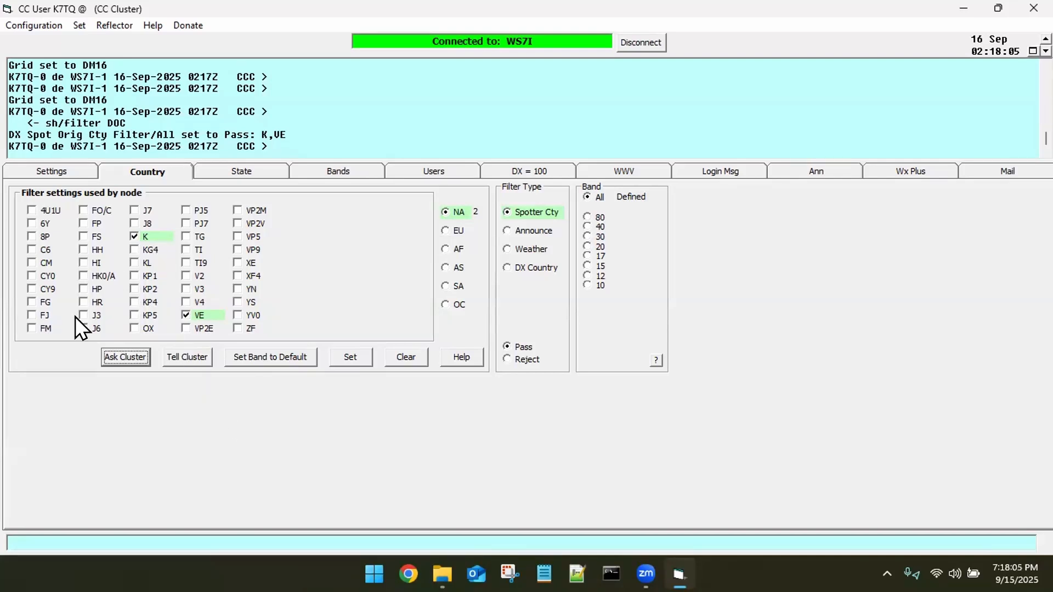
click(187, 358)
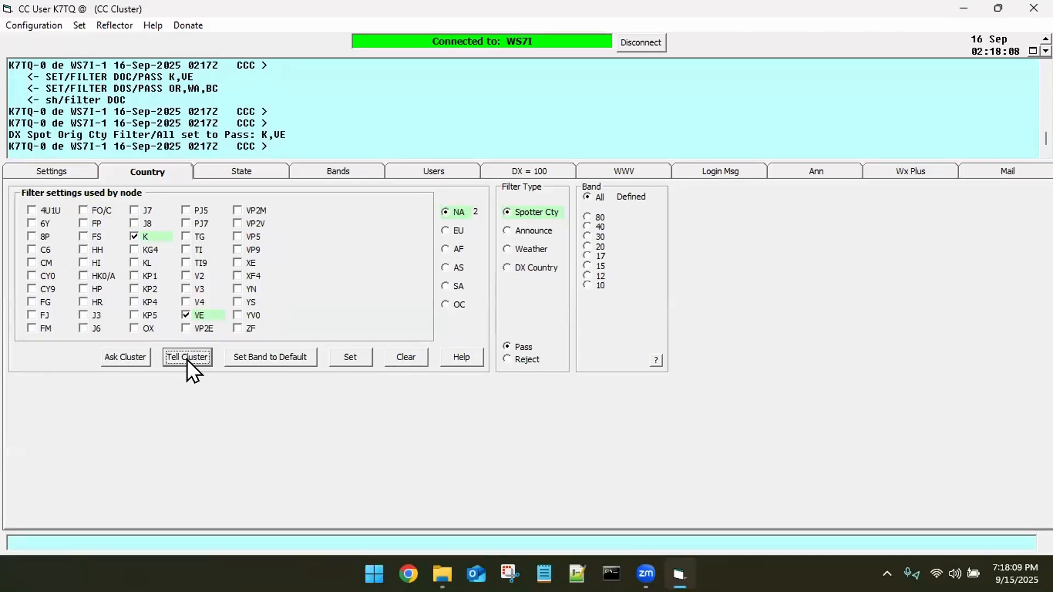
Select the whole W5 group in the spotter state filter and clear its states individually again
click(256, 166)
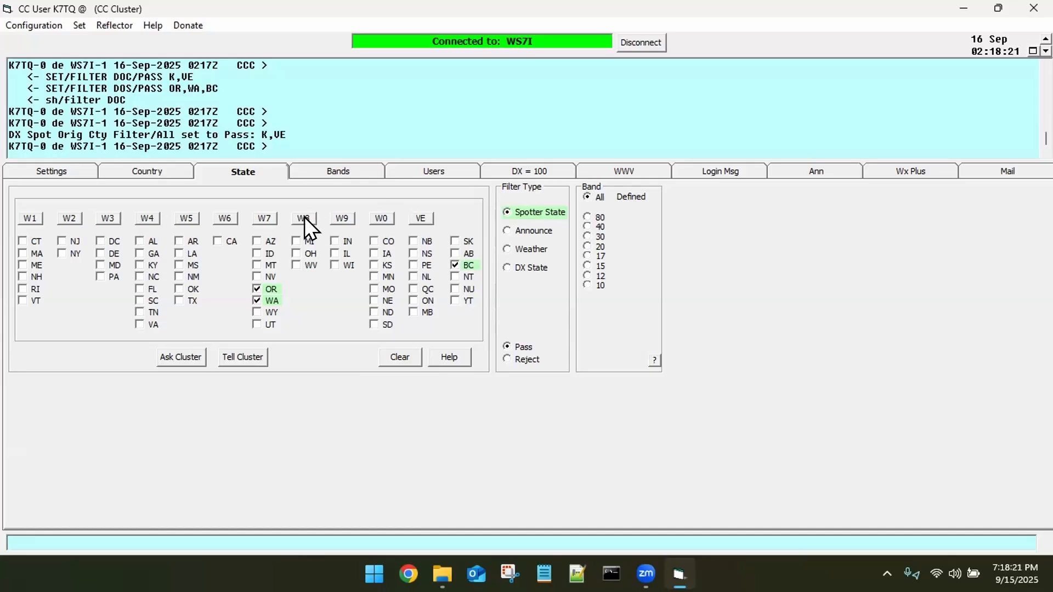
click(182, 216)
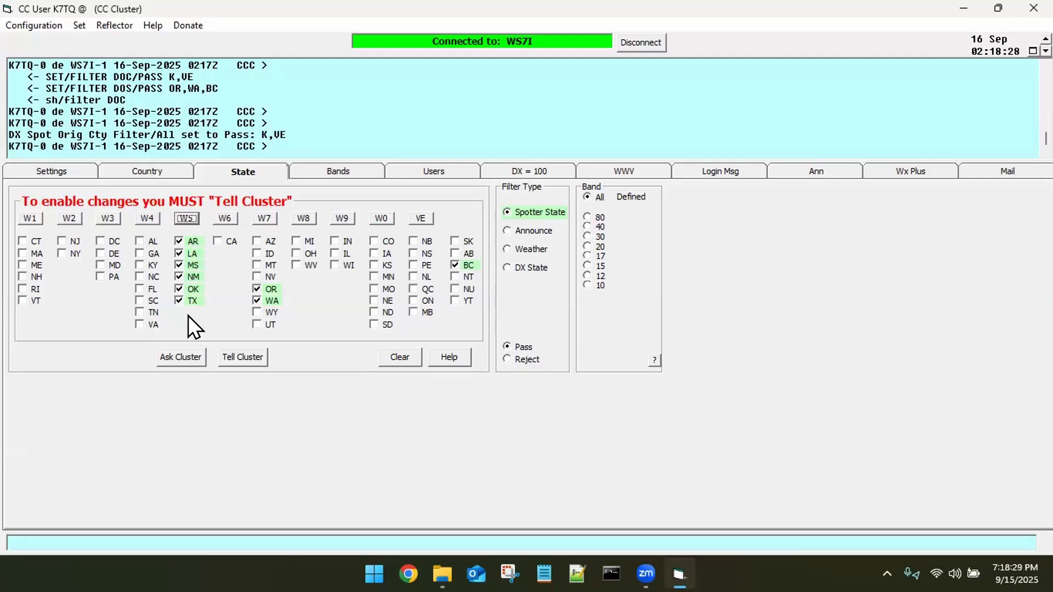
click(177, 252)
click(177, 265)
click(177, 276)
click(178, 288)
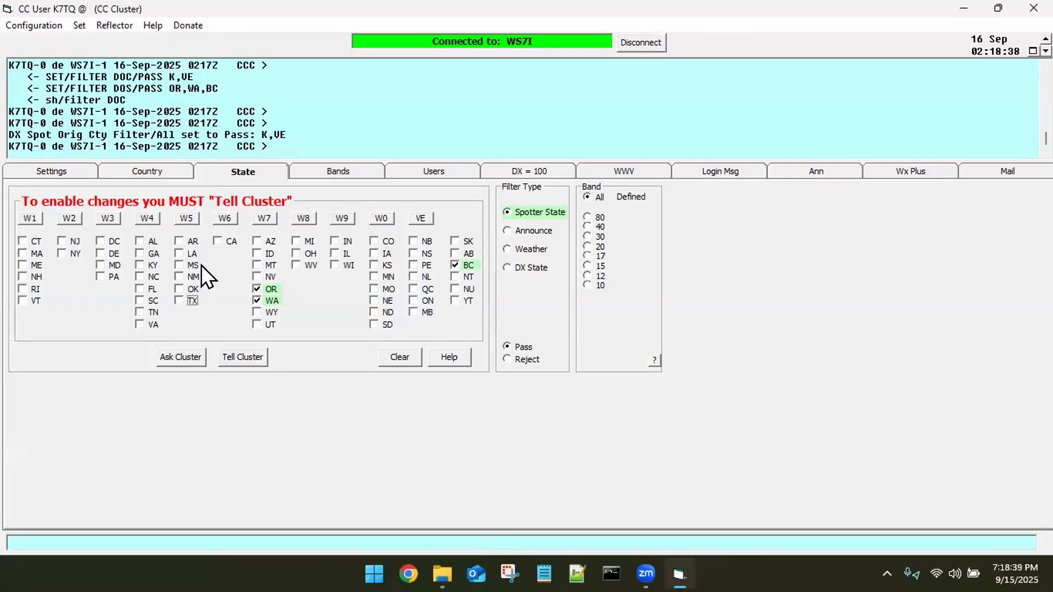
Select the W7 group in the spotter state filter, clear every W7 state except OR and WA, and send the filter to the cluster
click(263, 215)
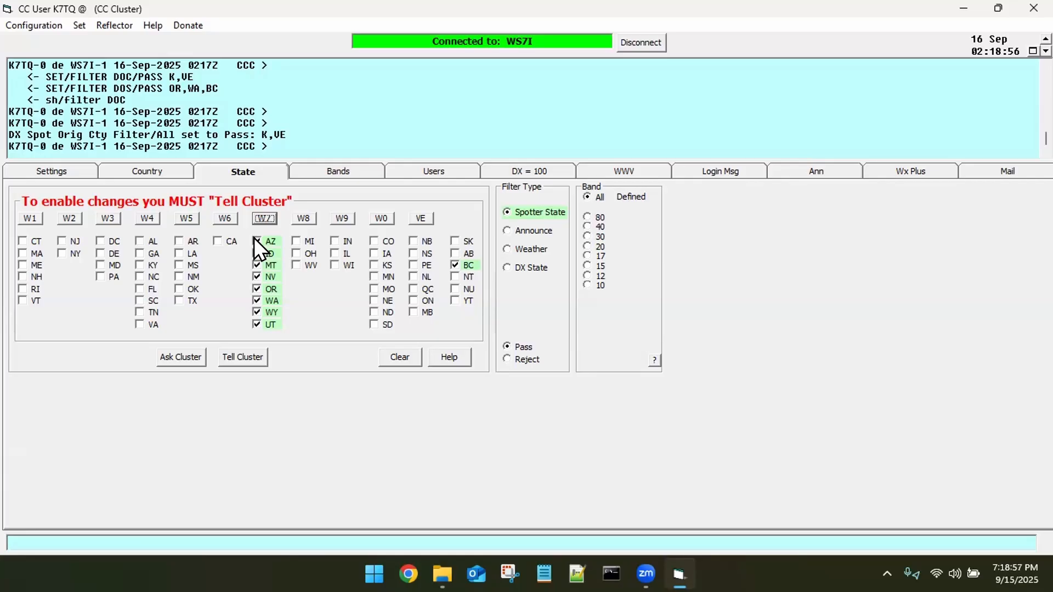
click(255, 240)
click(255, 254)
click(256, 265)
click(254, 312)
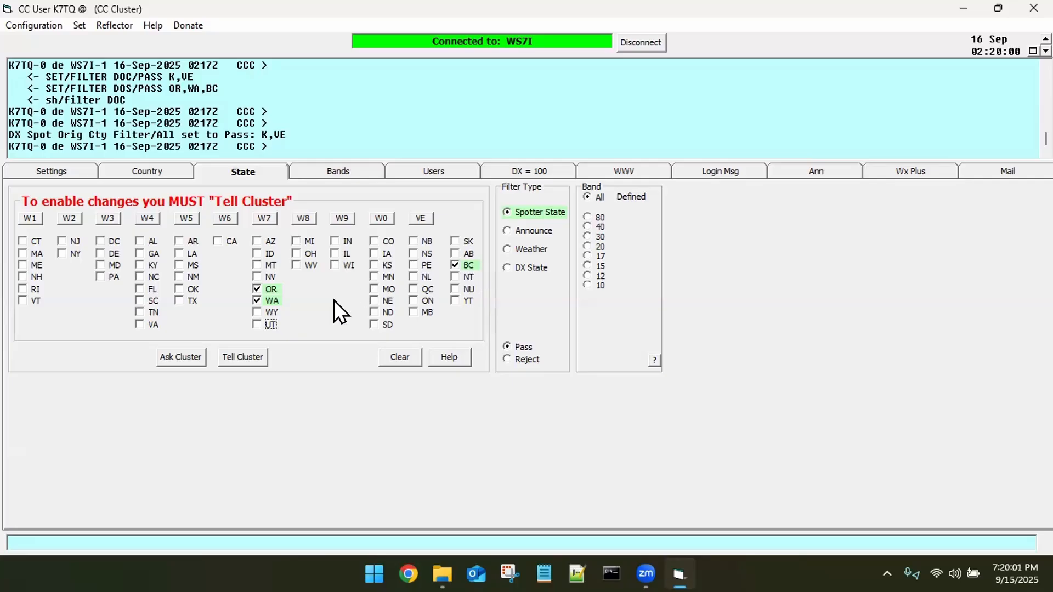
click(239, 355)
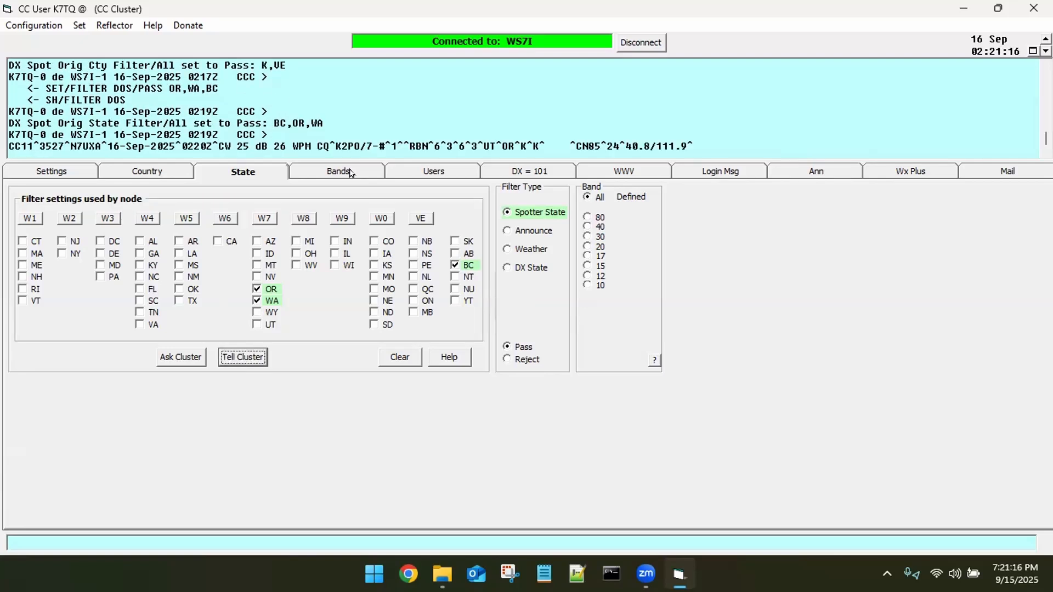
Retrieve the band filter, switch it to Pass, and in the first column select only the ranges starting at 3500, 7000, 14000, 21000 and 28000
click(349, 172)
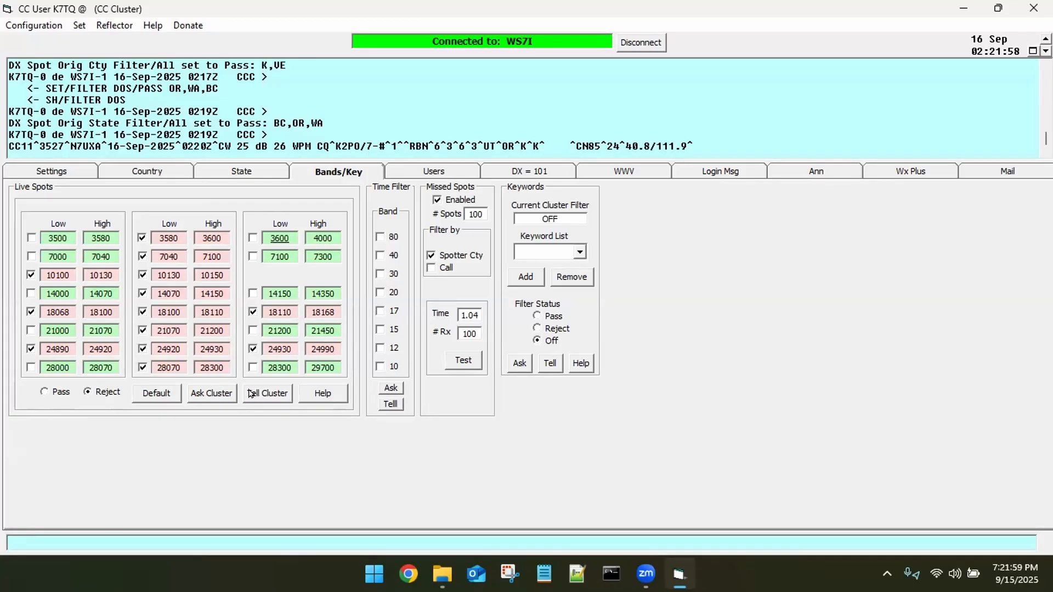
click(224, 398)
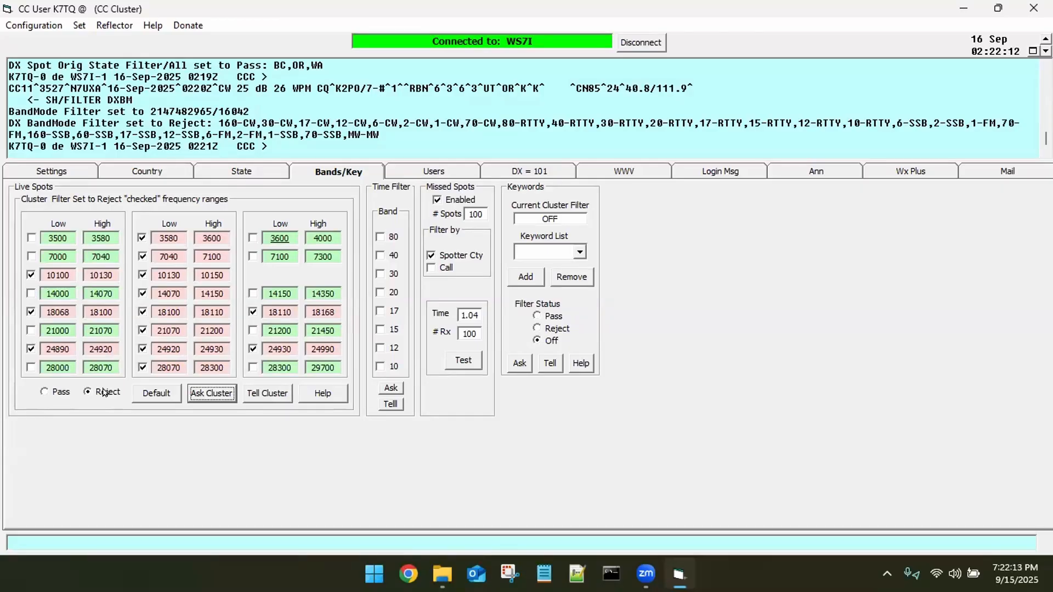
click(44, 392)
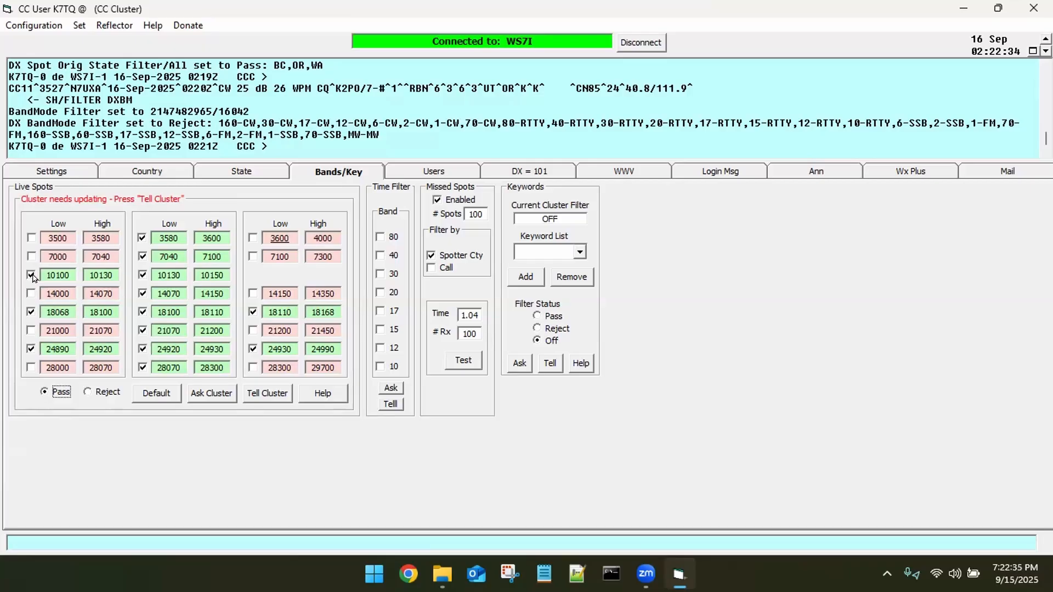
click(32, 239)
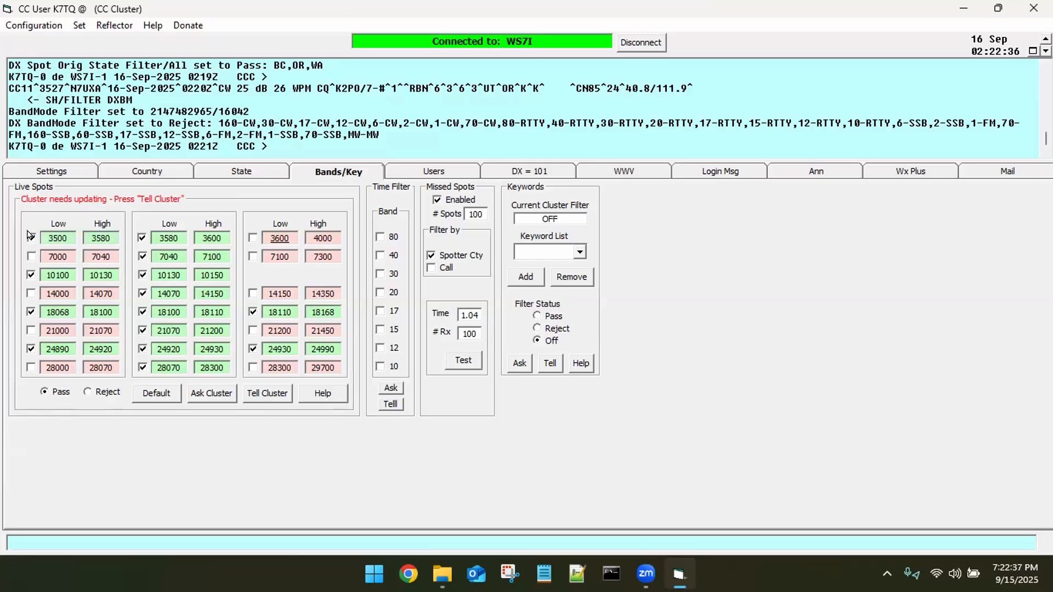
click(30, 256)
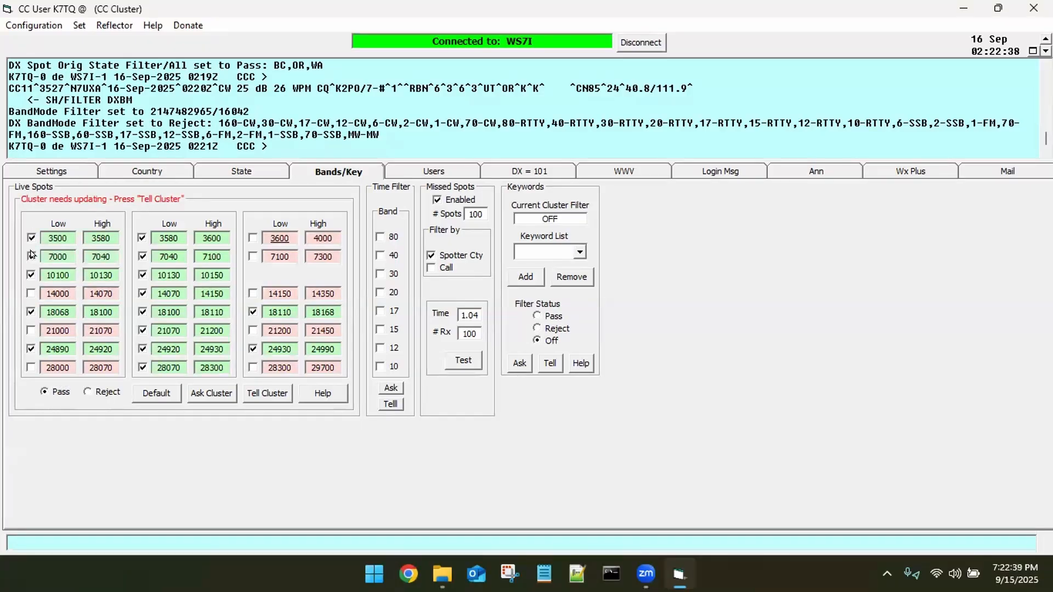
click(31, 276)
click(31, 294)
click(30, 312)
click(31, 330)
Clear all eight ranges in the middle column of the band filter, from 3580–3600 through 28070–28300
click(142, 238)
click(142, 257)
click(142, 274)
click(142, 294)
click(142, 312)
click(142, 331)
click(142, 349)
click(142, 368)
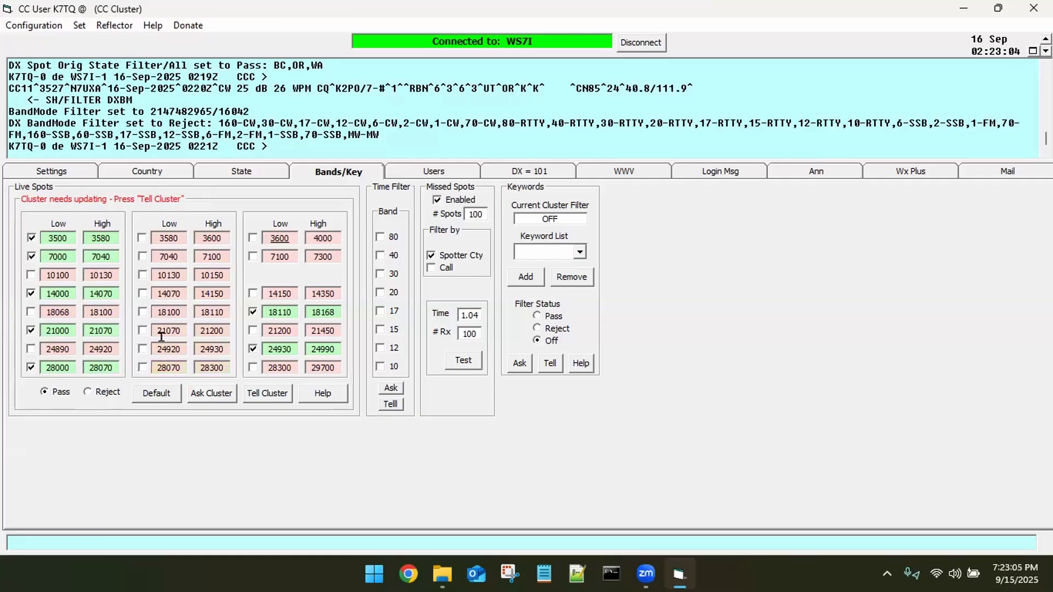
In the third column, pass only the ranges starting at 3600, 7100, 14150, 21200 and 28300, and send the band filter to the cluster
click(254, 237)
click(252, 254)
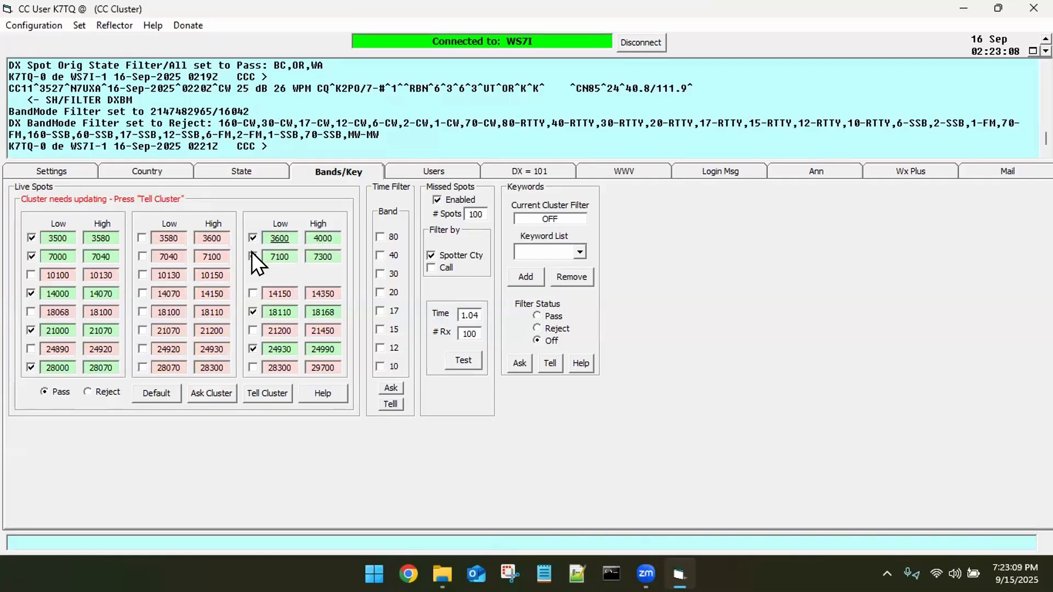
click(252, 293)
click(249, 329)
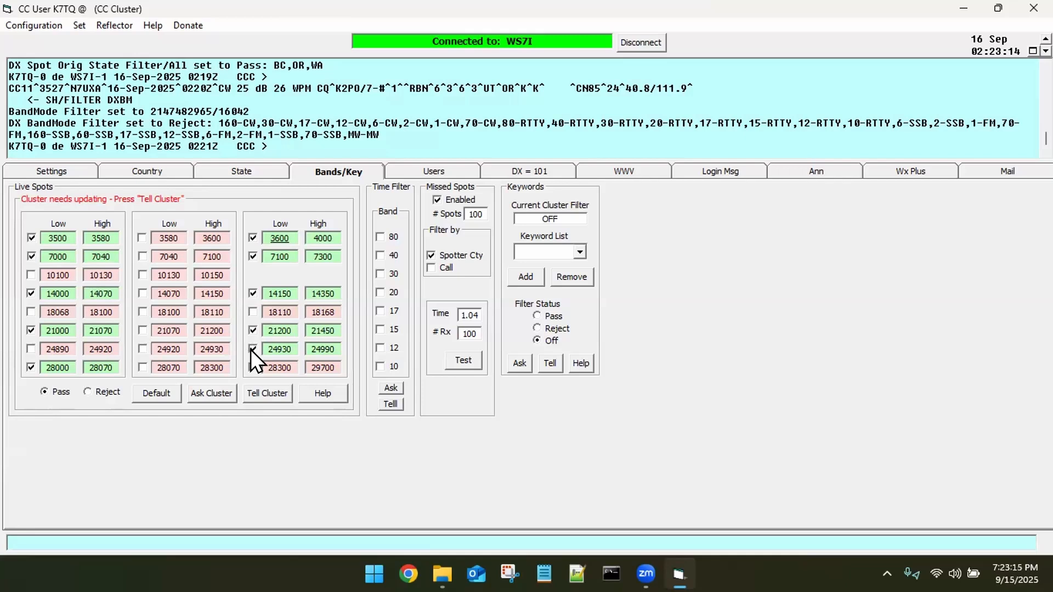
click(253, 366)
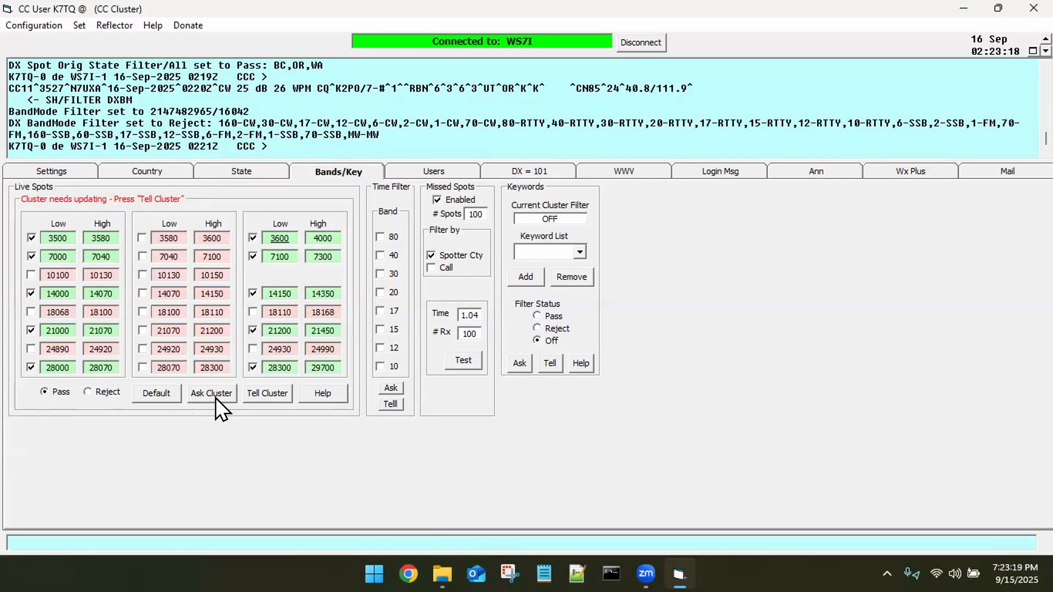
click(255, 397)
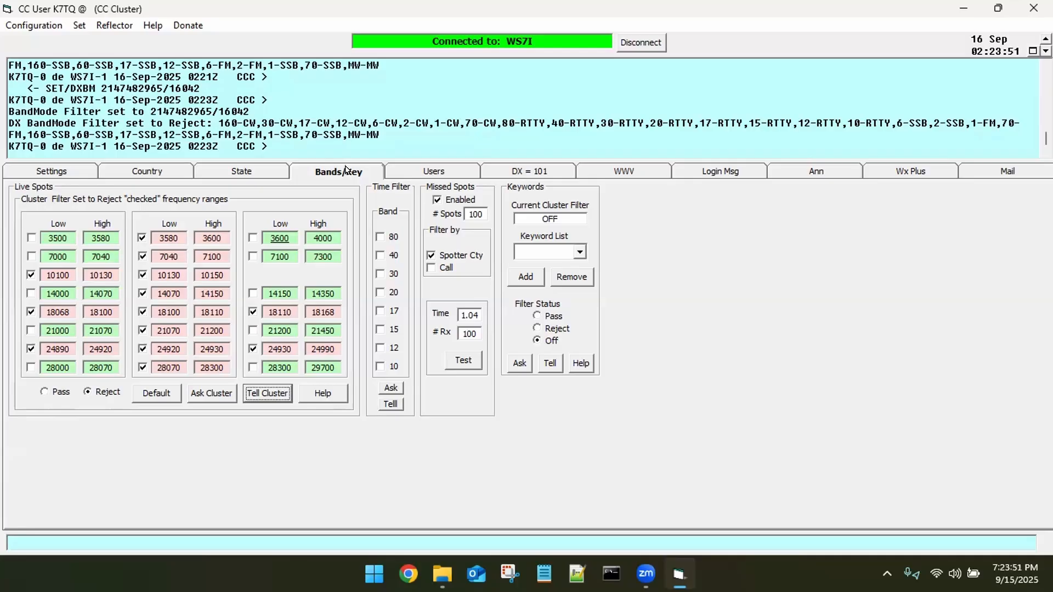
Display the received DX spots and clear all of them from the list
click(532, 171)
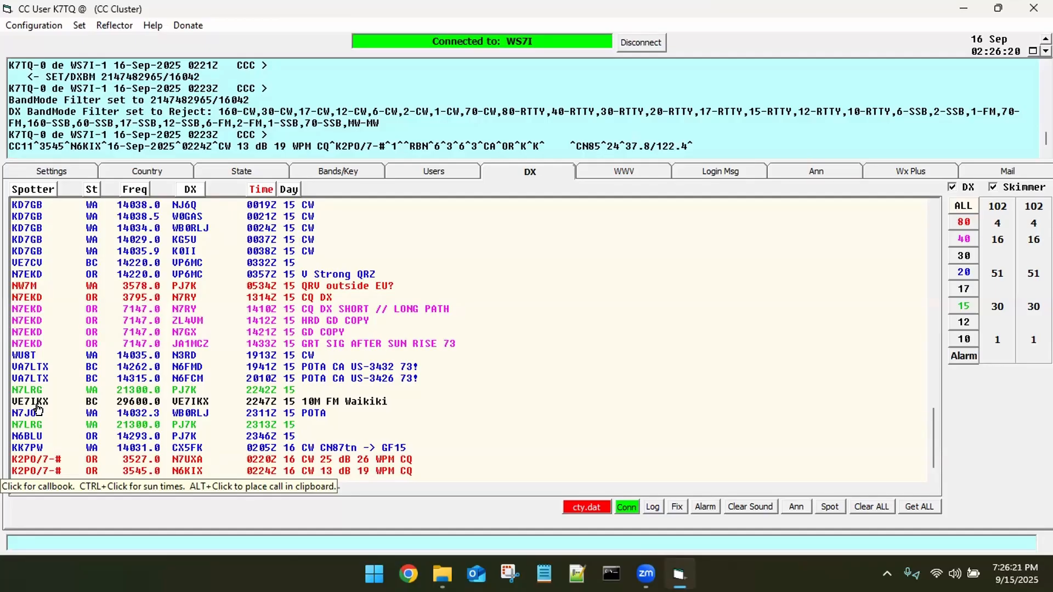
click(895, 508)
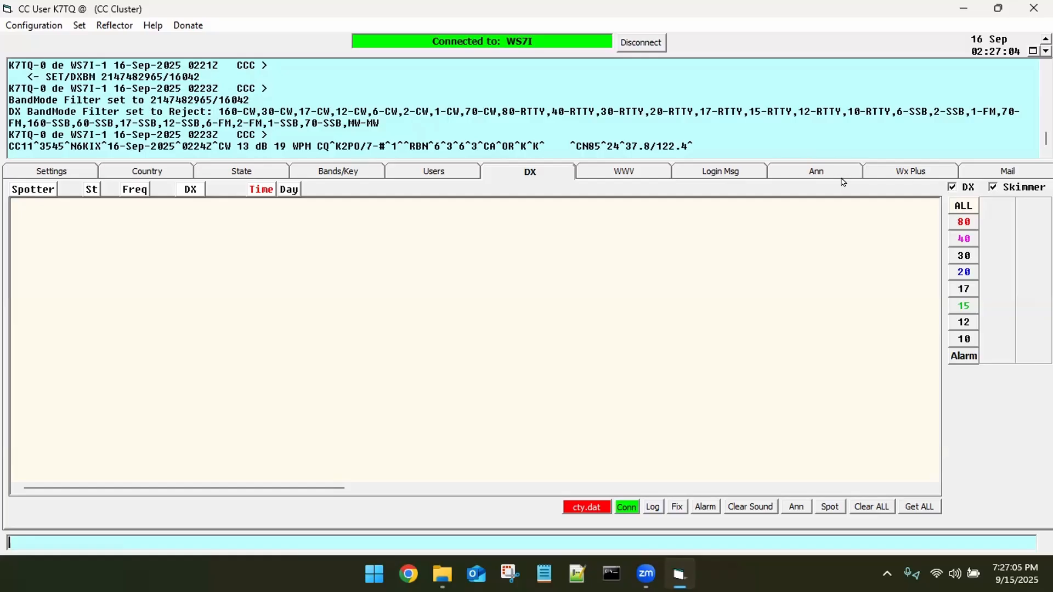
Request the last 5 WWV spots from the node and view the cluster's login message
click(621, 172)
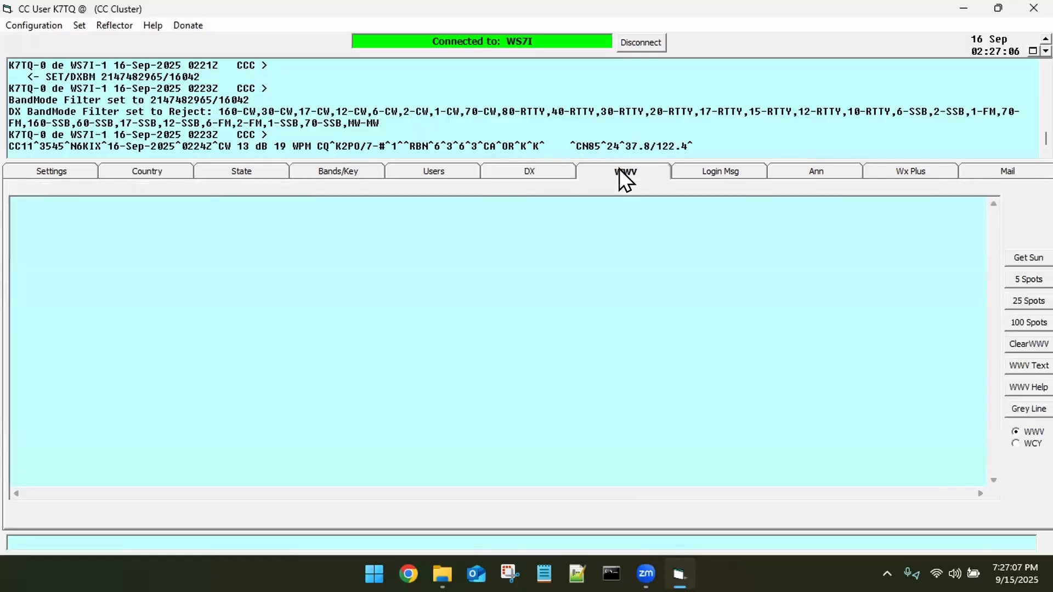
click(1026, 280)
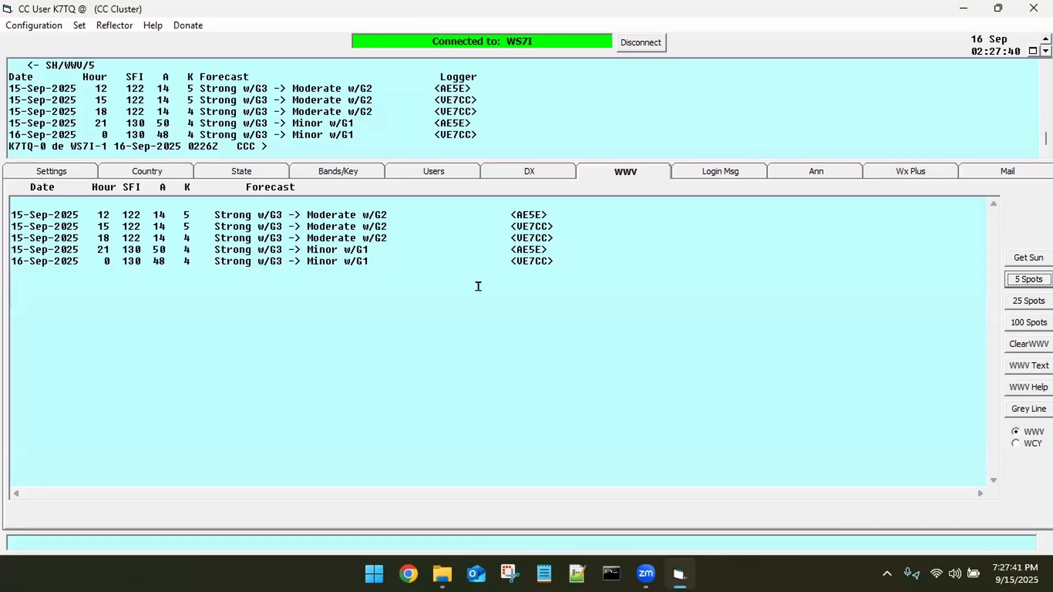
click(722, 170)
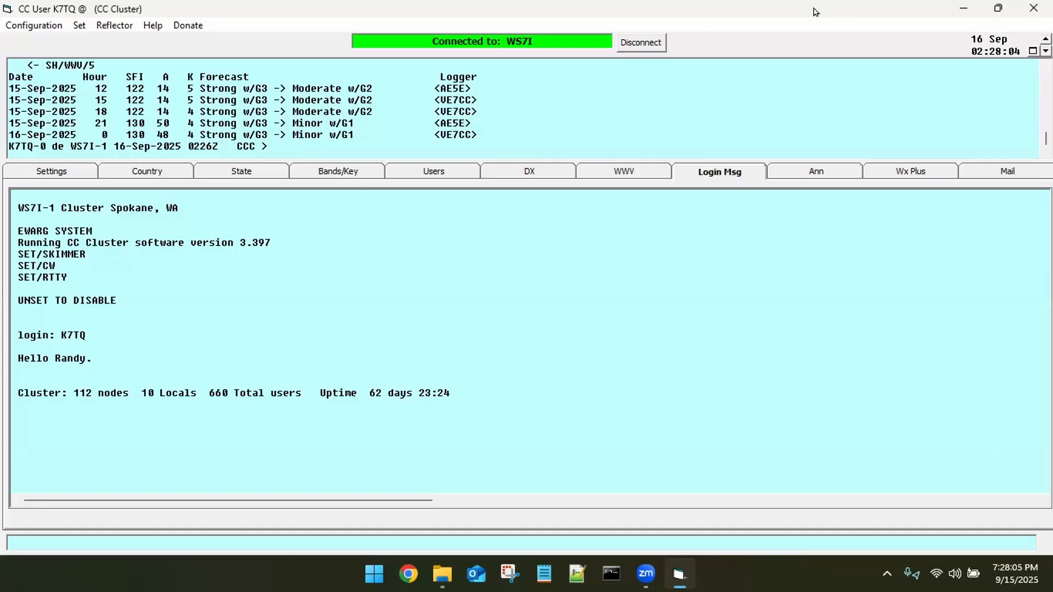
Quit the CC User program, confirming the exit, and switch to the virtual desktop running N1MM Logger+
click(1032, 9)
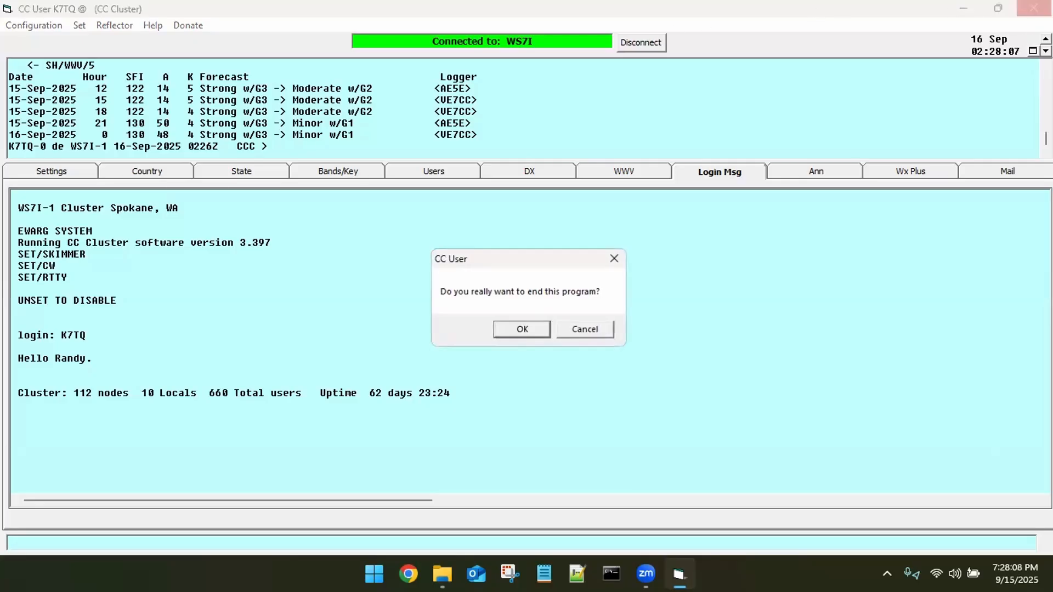
click(510, 328)
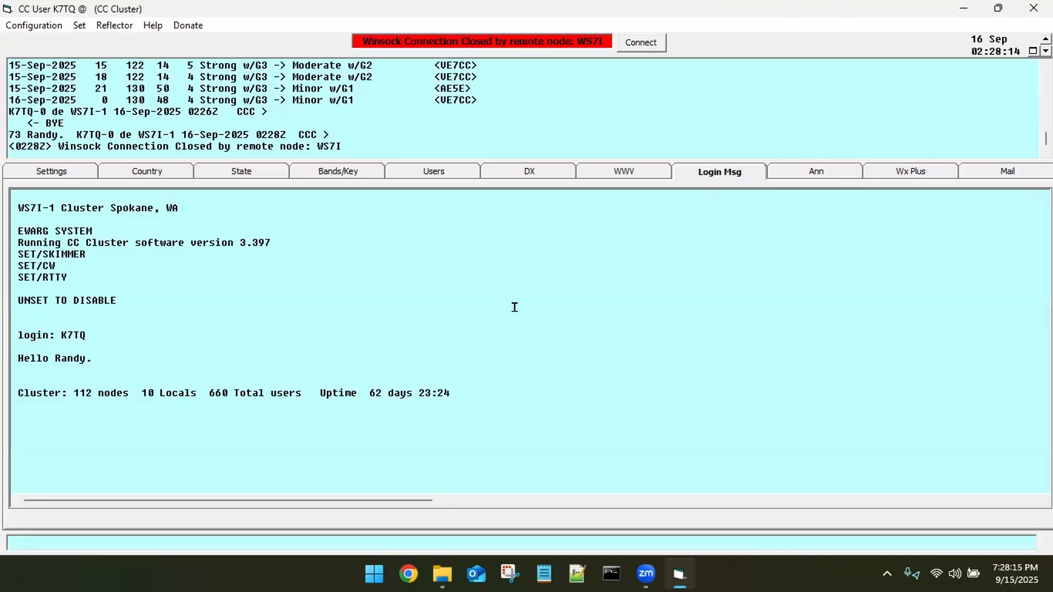
key(alt+F4)
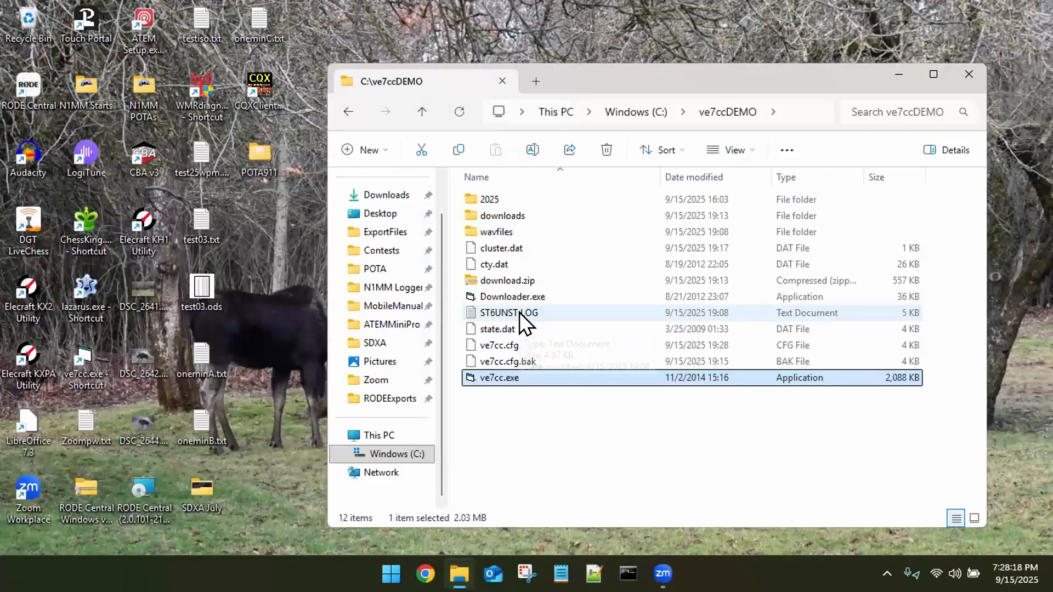
key(ctrl+super+Right)
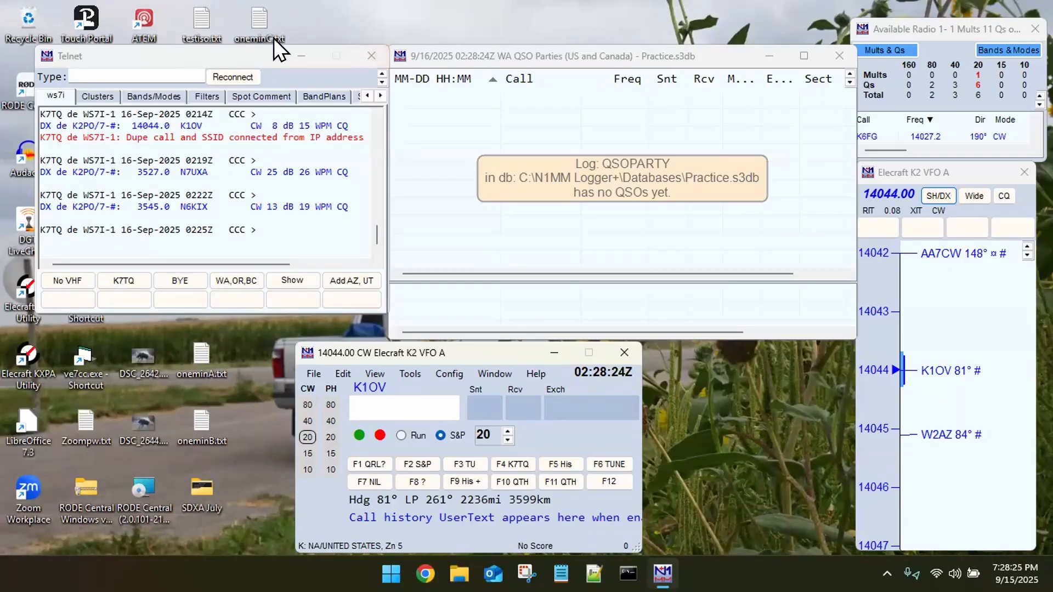
Close the Telnet, Available Mults & Qs, and Bandmap windows
click(368, 55)
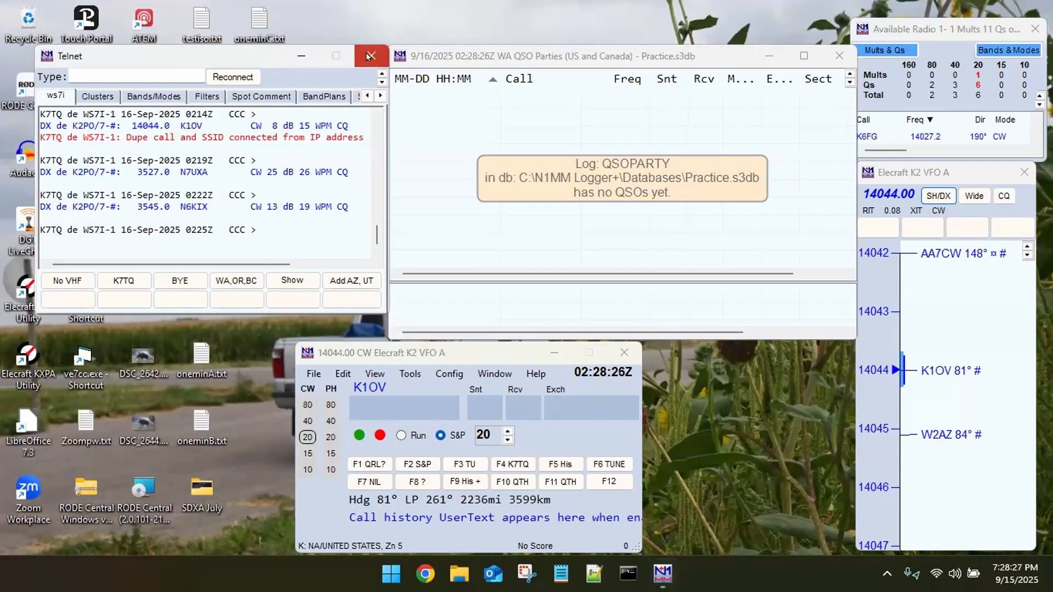
click(367, 55)
click(1034, 30)
click(1024, 172)
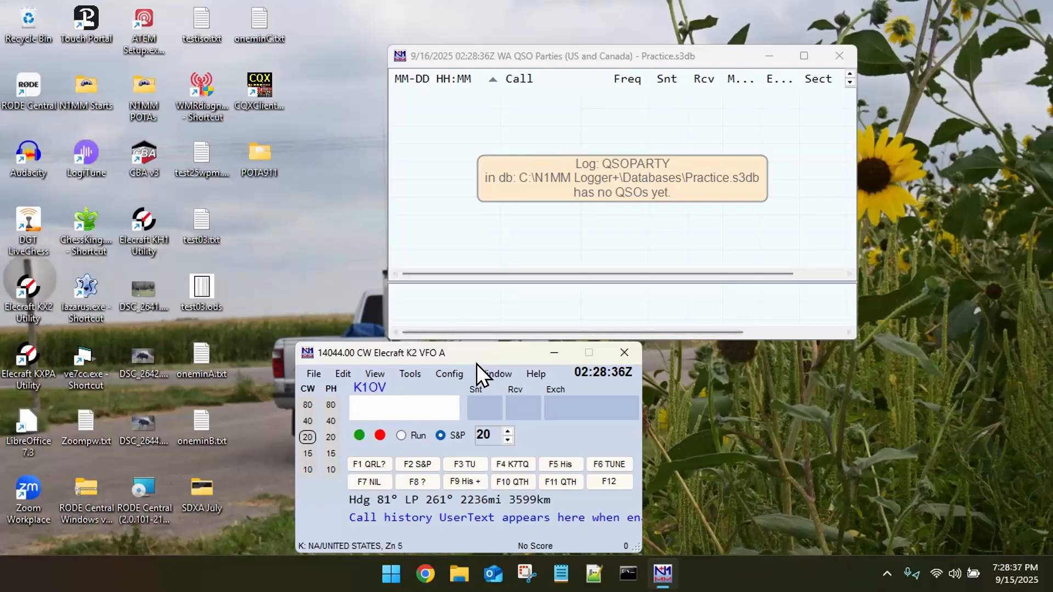
Reopen the Telnet window and review the ws7i cluster's login text
click(488, 373)
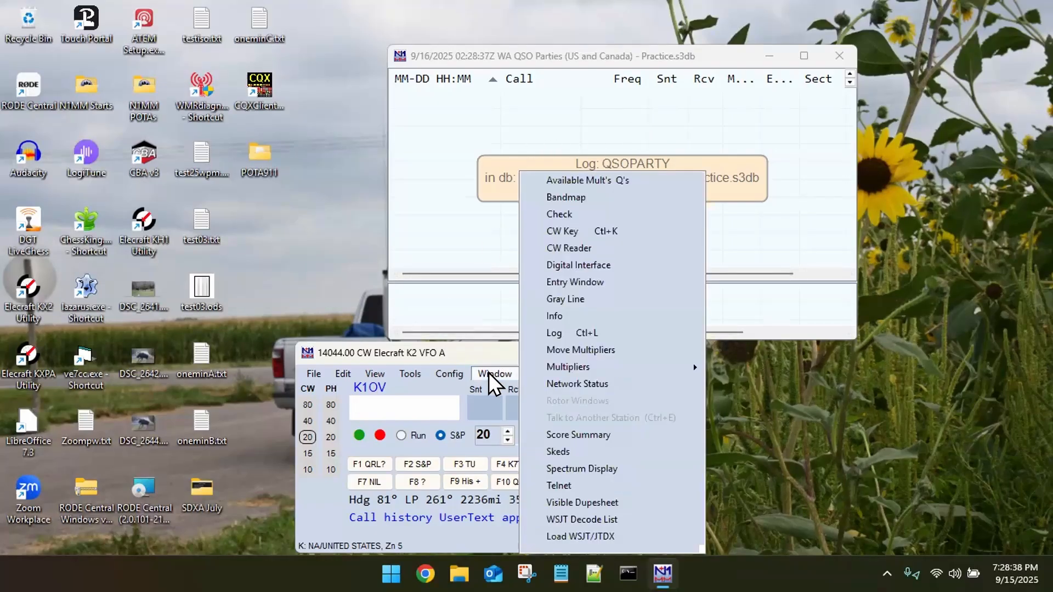
click(557, 486)
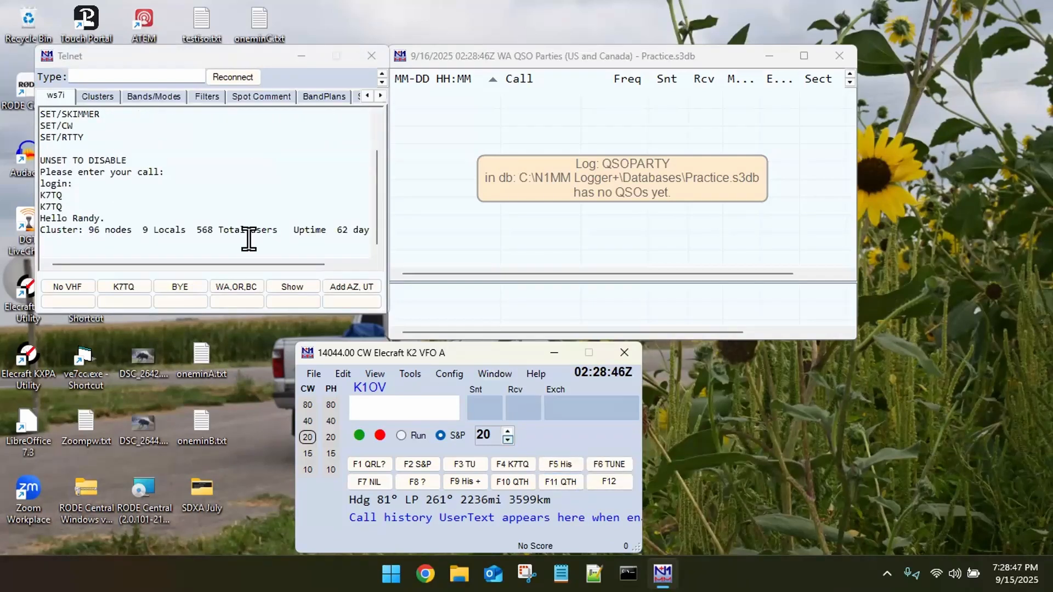
scroll(209, 181, up, 1)
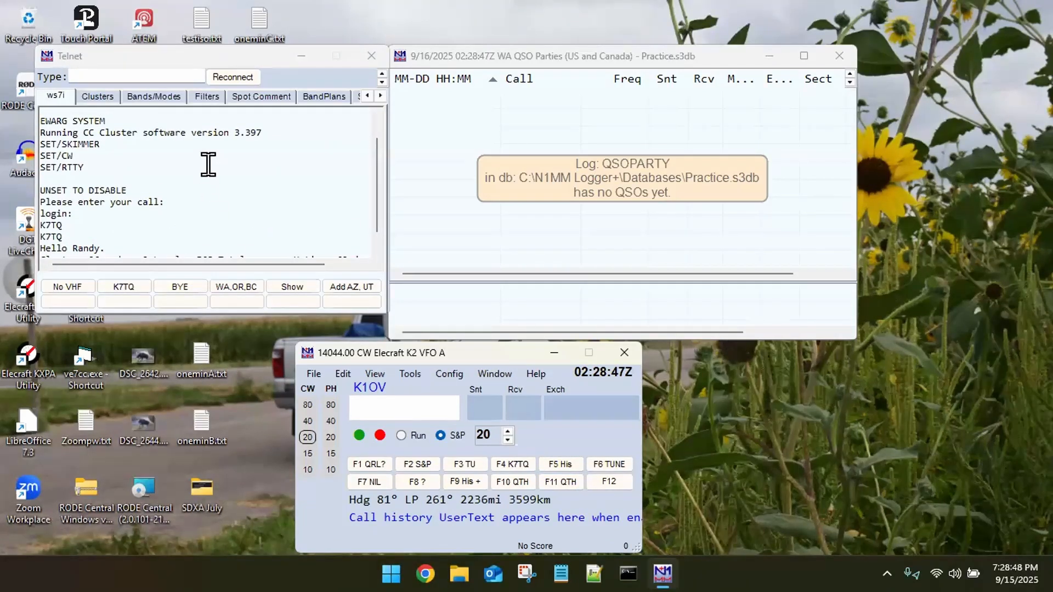
scroll(208, 164, down, 1)
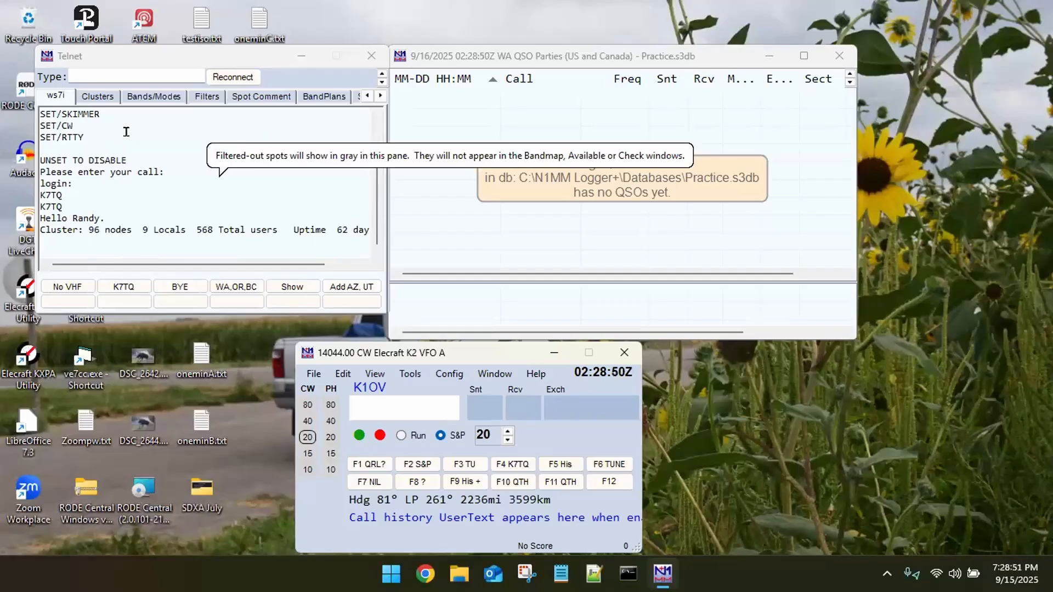
Check the ws7i entry's address in the Telnet favorites list and close the list
click(105, 97)
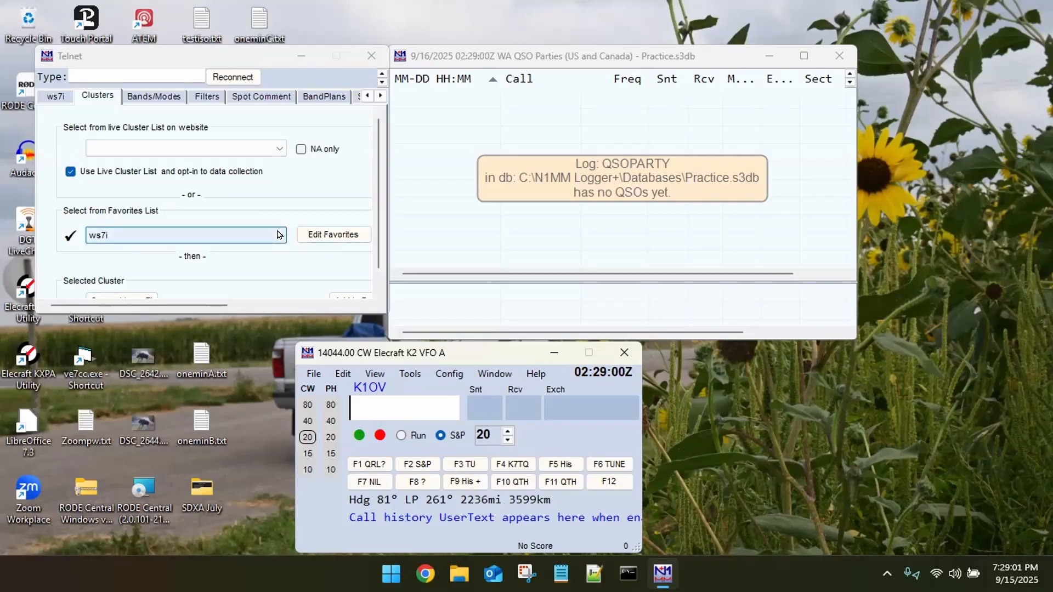
click(334, 236)
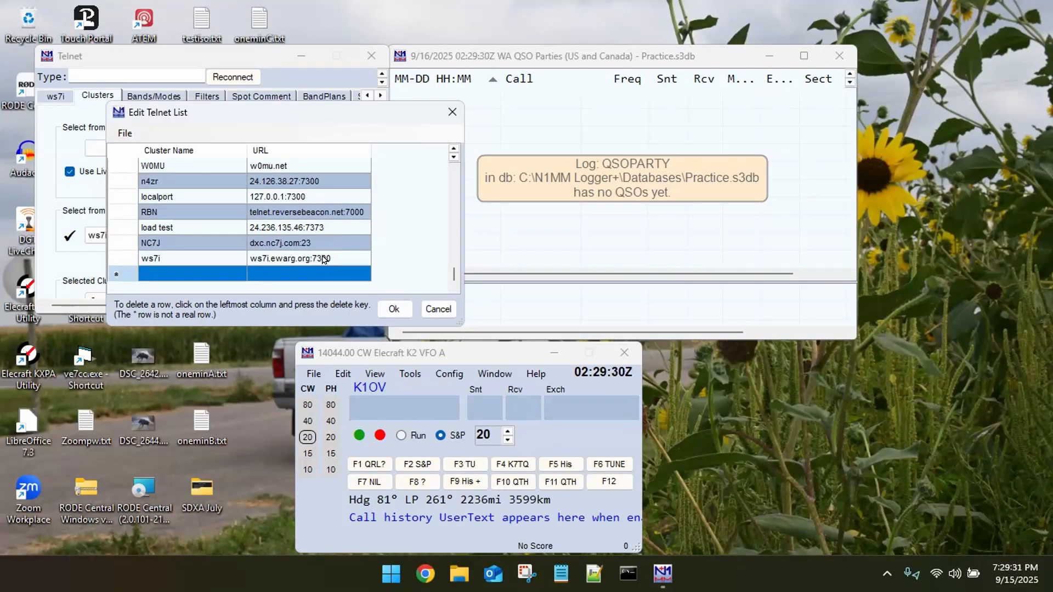
click(394, 309)
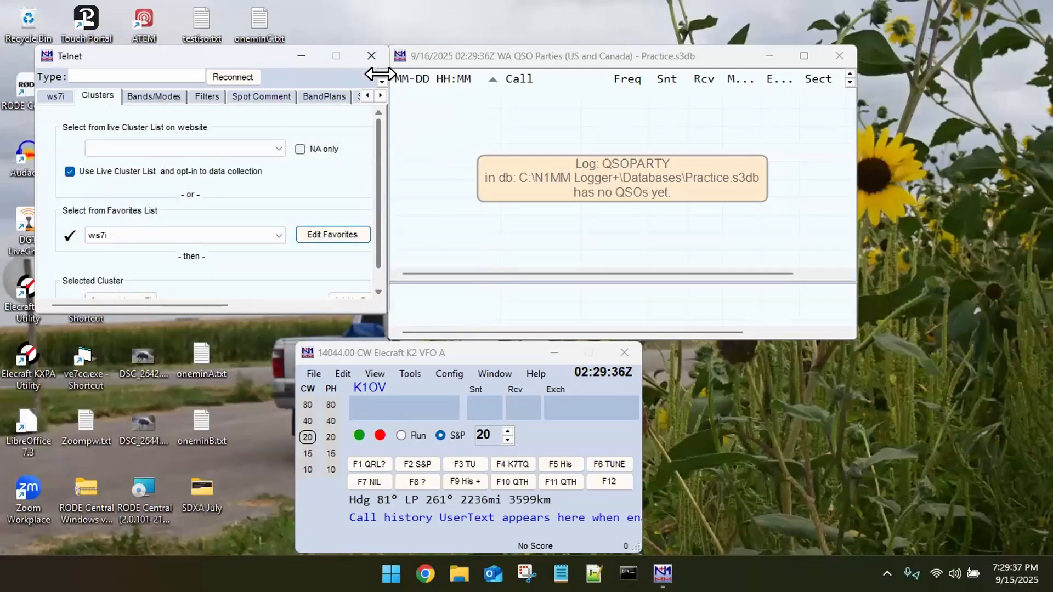
Widen the Telnet window to reach the cluster options, clear the Logon with call sign and turn off Automatically Logon
drag(571, 54, 718, 53)
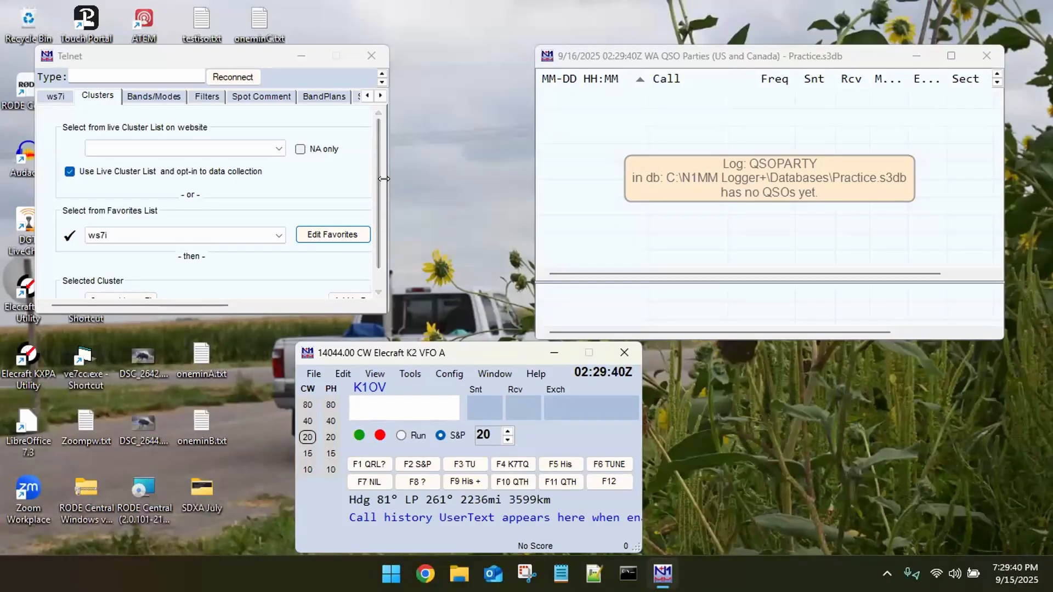
drag(384, 178, 567, 179)
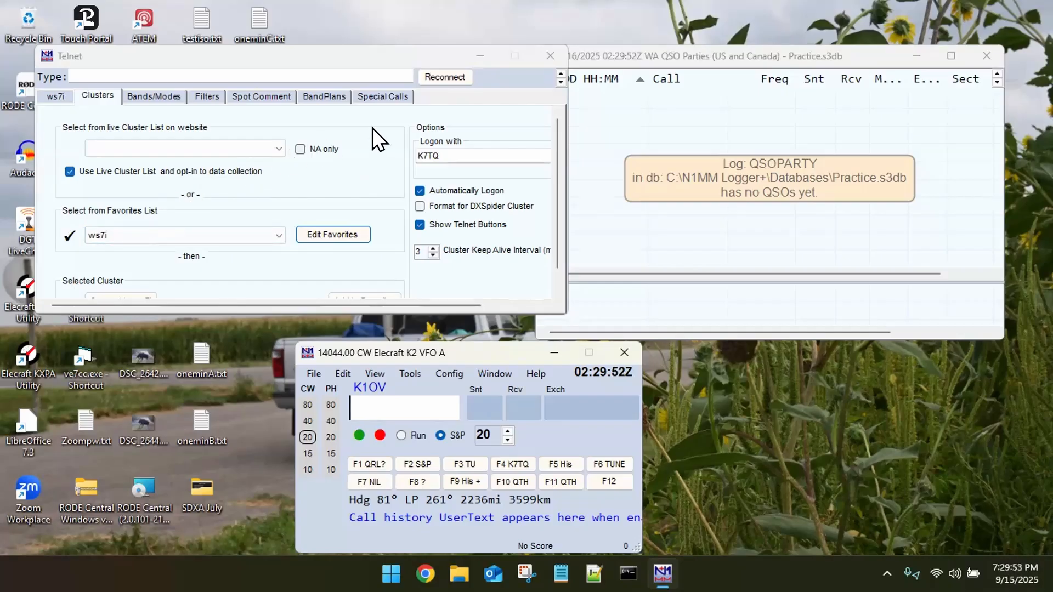
click(434, 149)
key(BackSpace)
key(BackSpace)
key(BackSpace)
key(BackSpace)
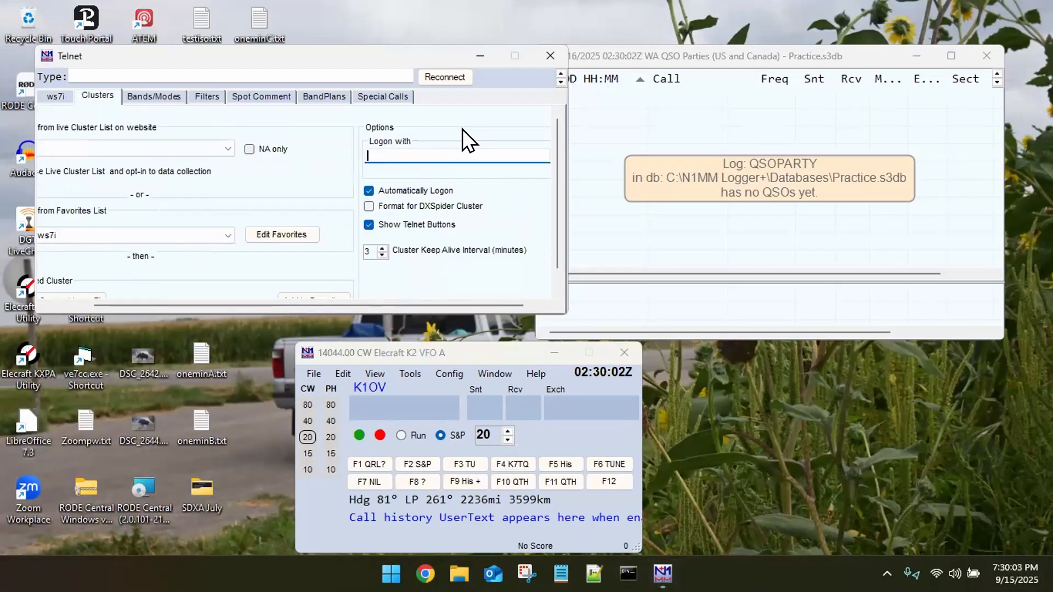
click(368, 190)
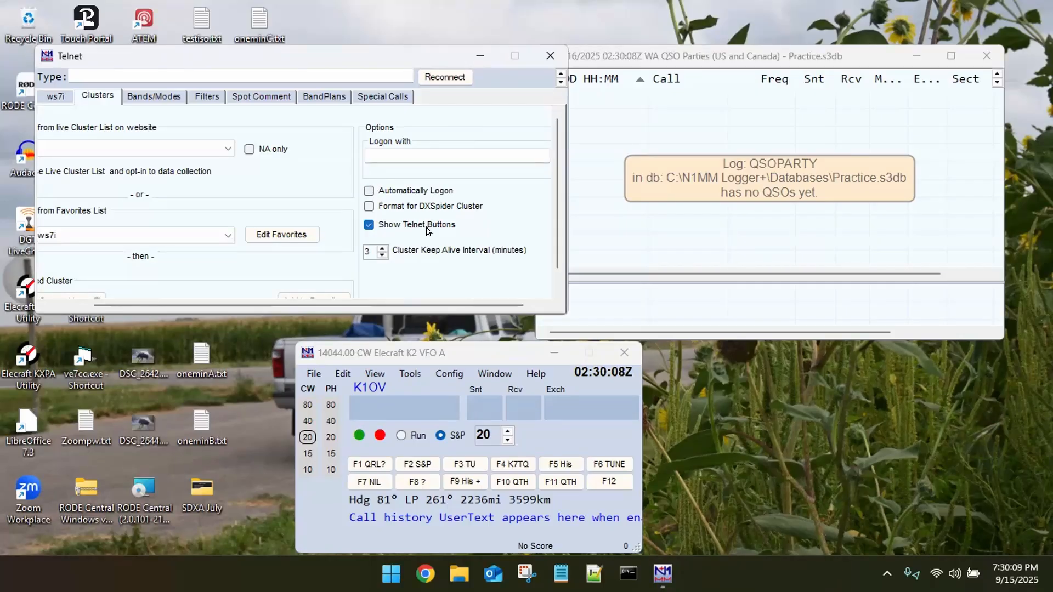
scroll(427, 231, down, 1)
scroll(427, 231, up, 1)
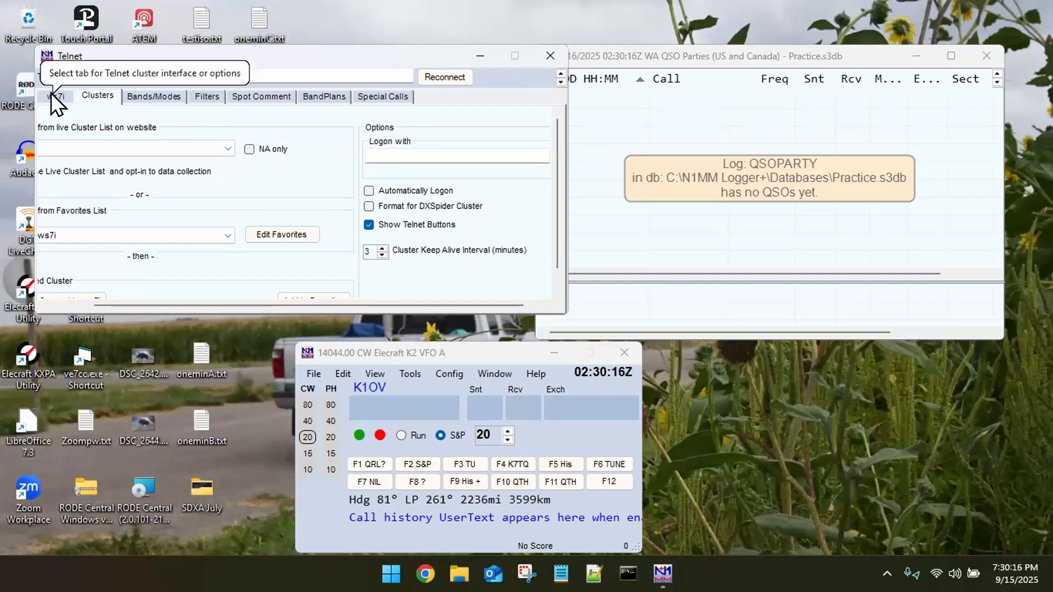
Close and reopen the Telnet window, and reconnect to the ws7i cluster
click(548, 55)
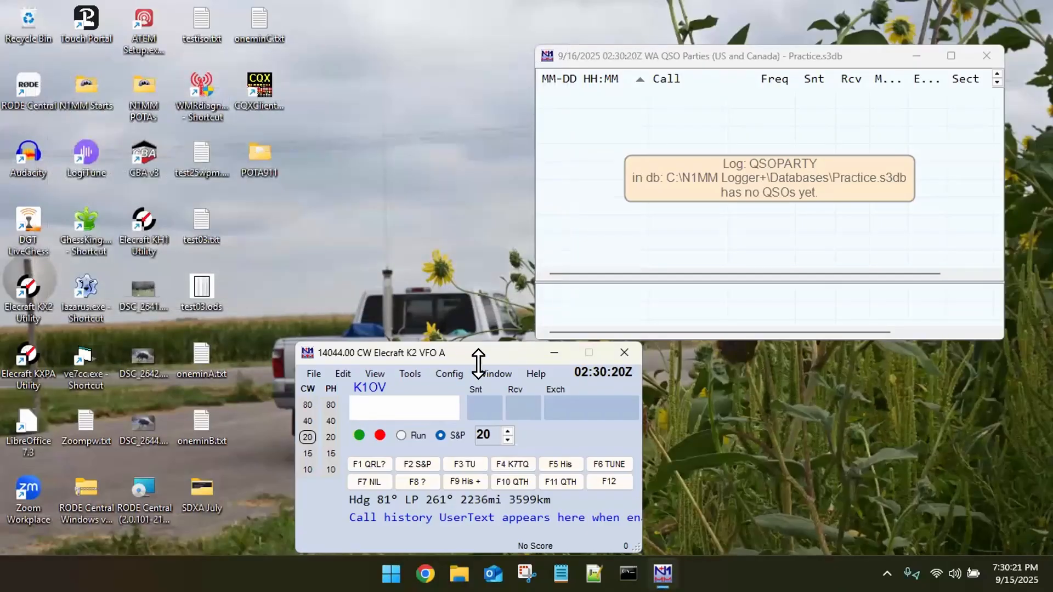
click(482, 371)
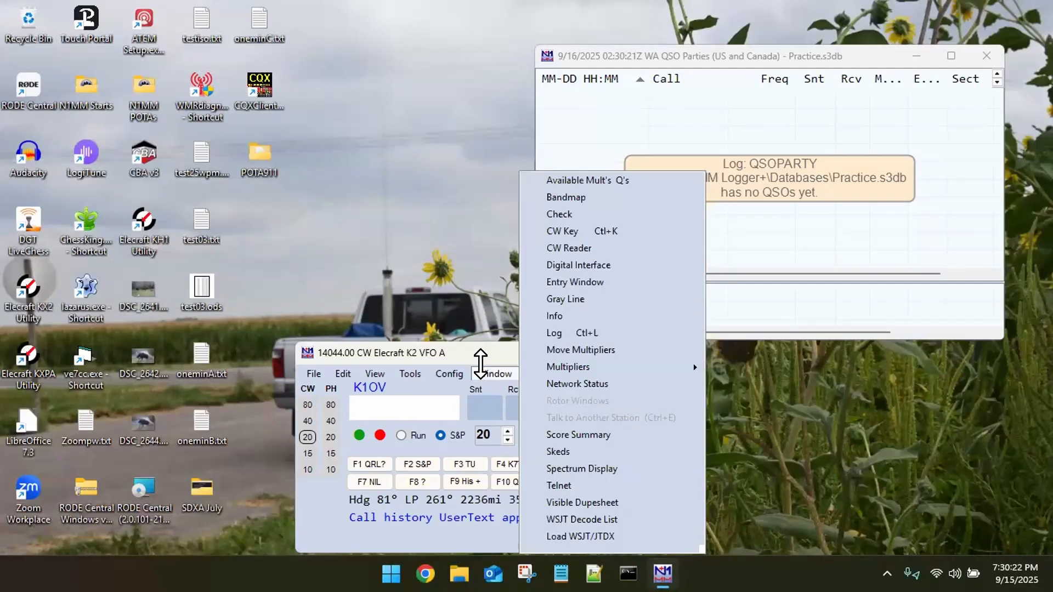
click(557, 486)
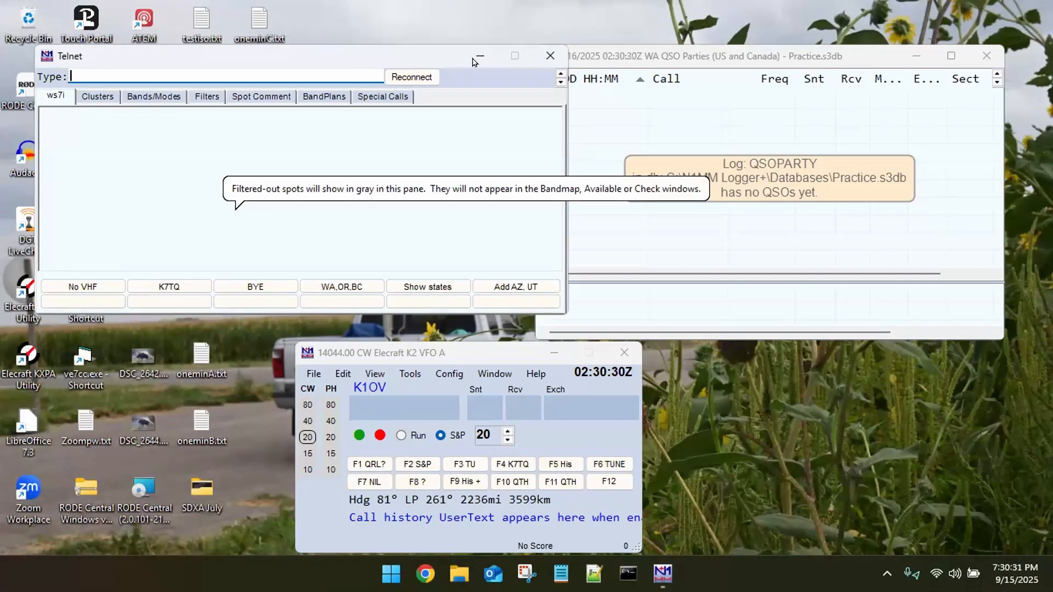
click(414, 79)
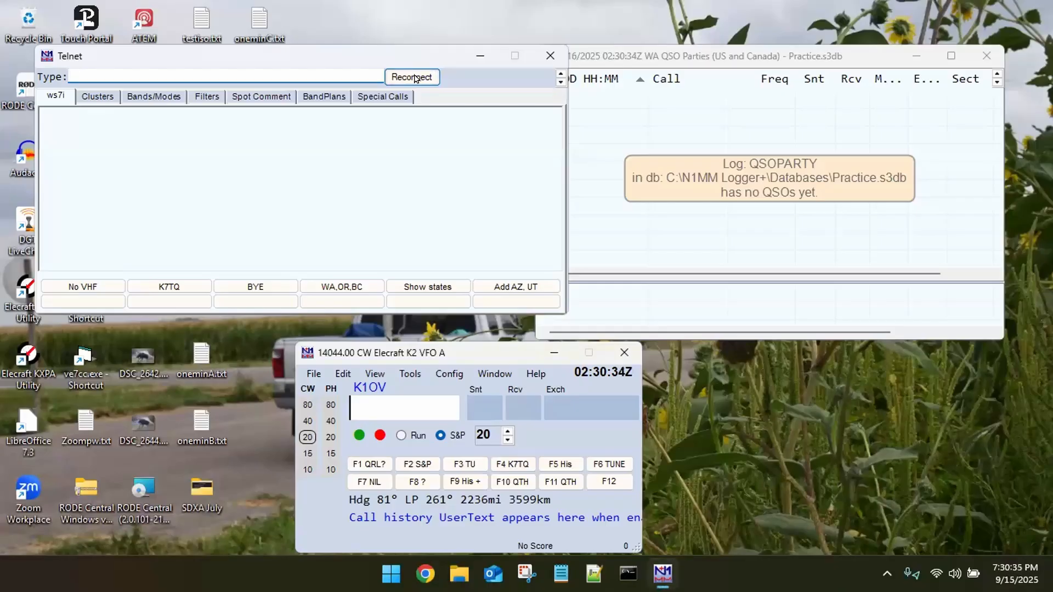
click(412, 78)
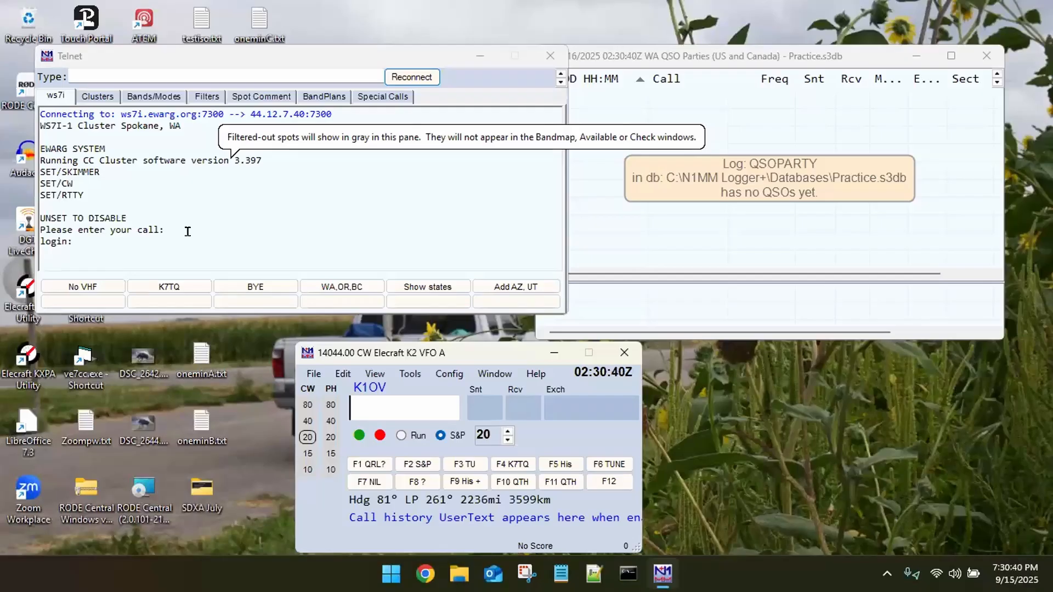
Log in to the ws7i cluster manually by sending the station's call sign
click(147, 64)
text(k7t)
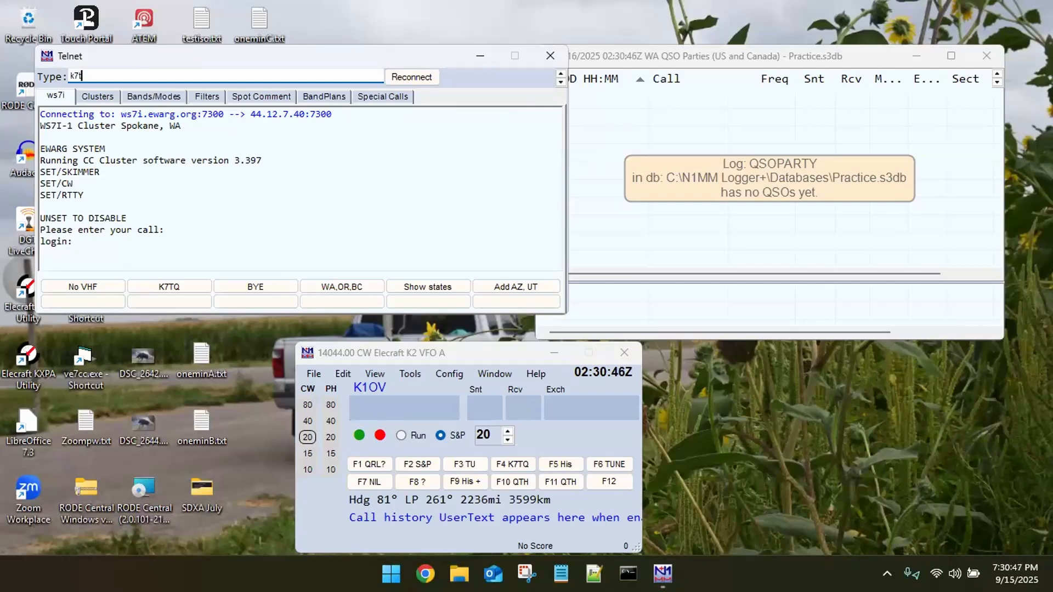
text(q)
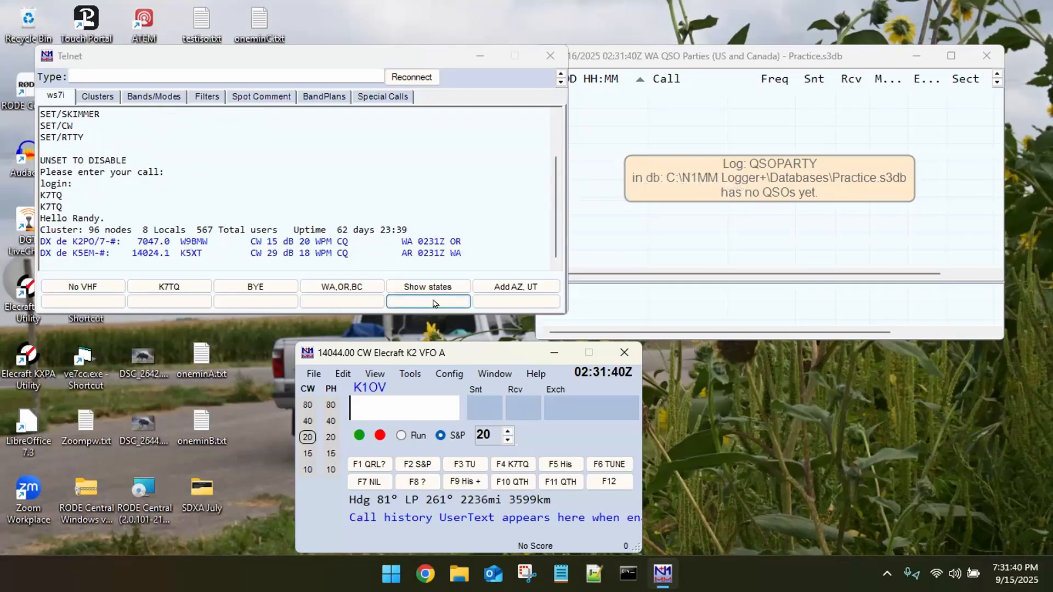
Open the Bandmap window and jump up and down through the 20-meter spots, including 14050, 14044 and 14031 kHz
click(502, 374)
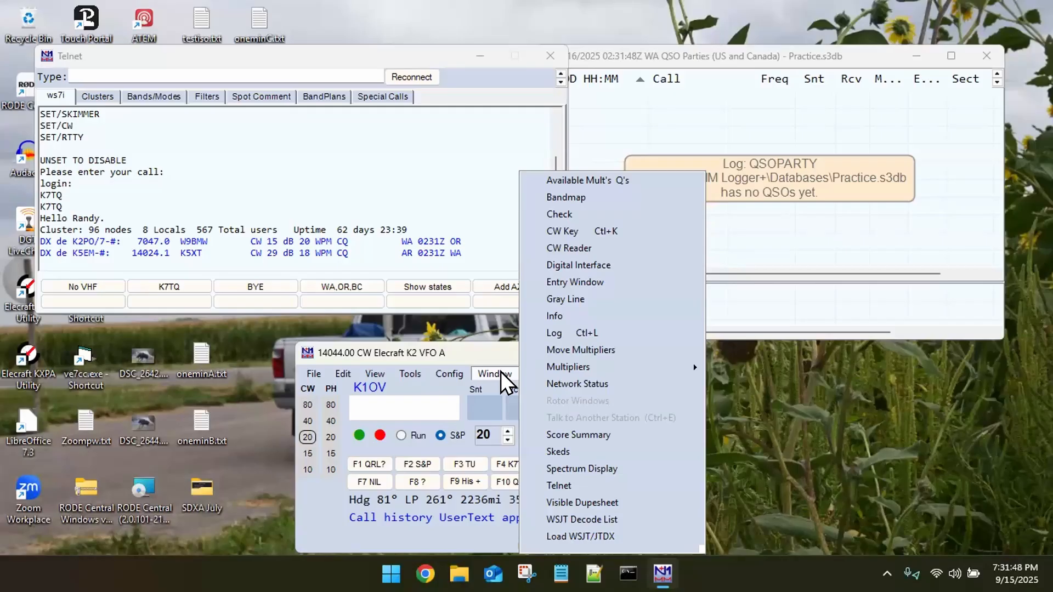
click(577, 195)
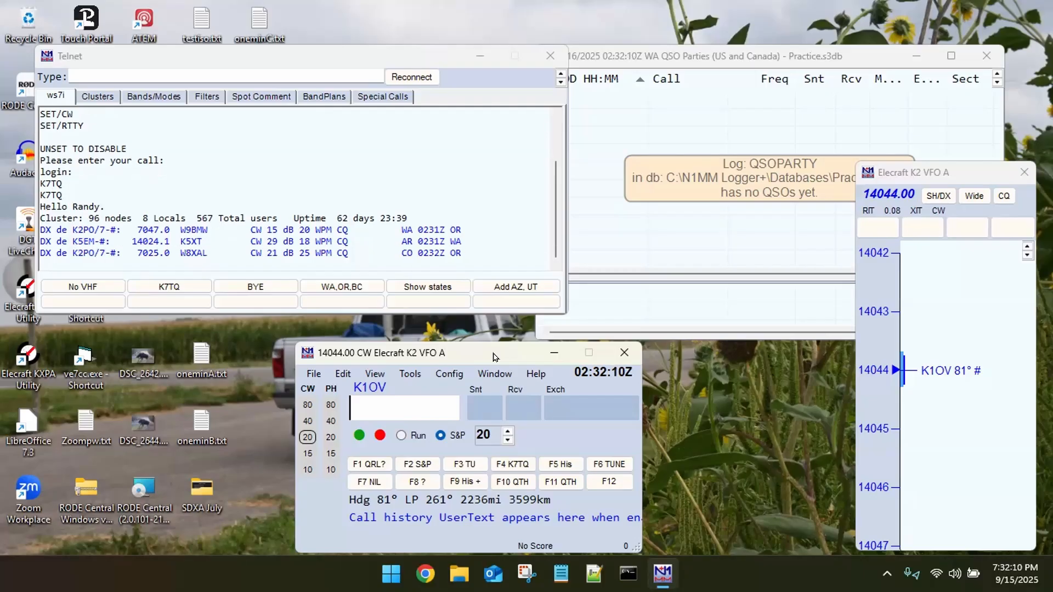
key(ctrl+Down)
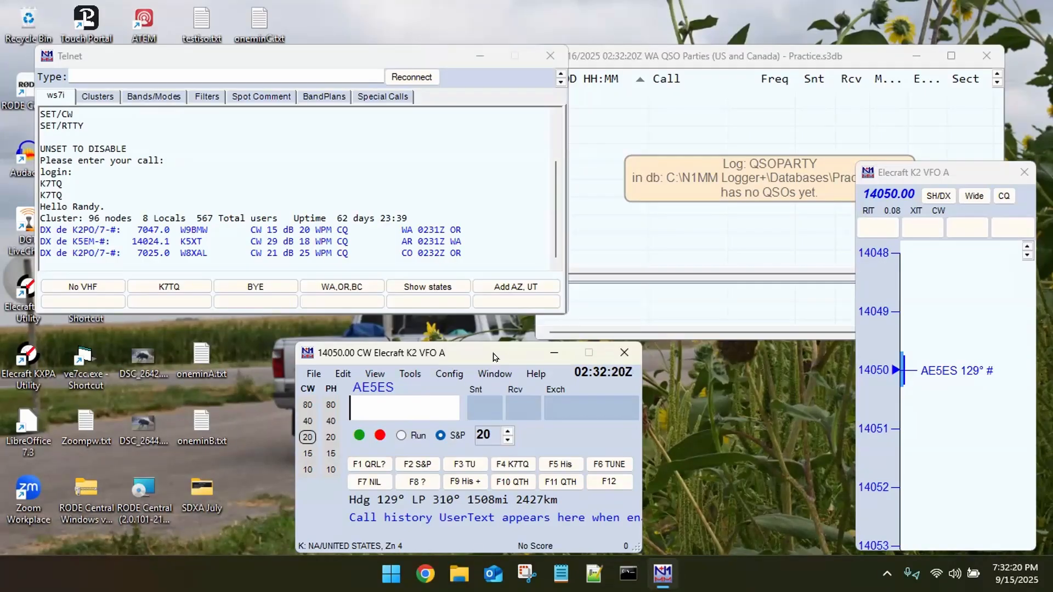
key(ctrl+Down)
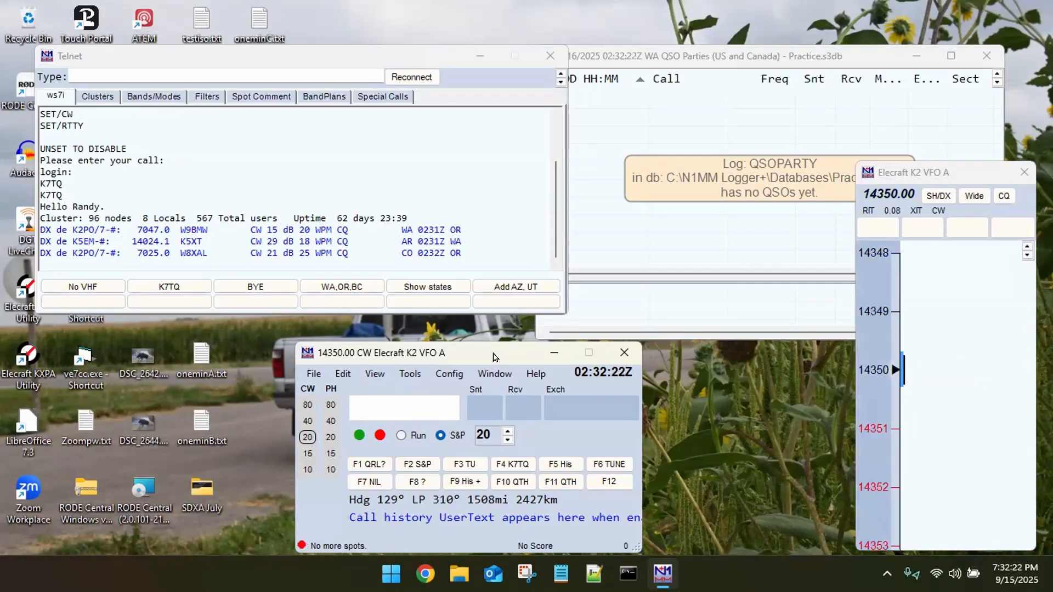
key(ctrl+Up)
key(ctrl+Up)
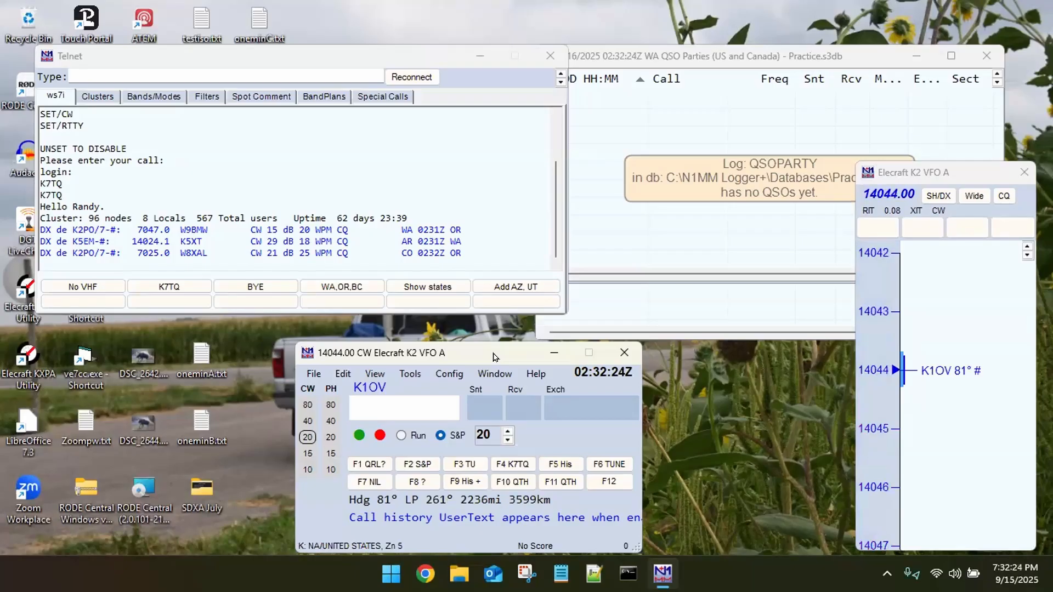
key(ctrl+Up)
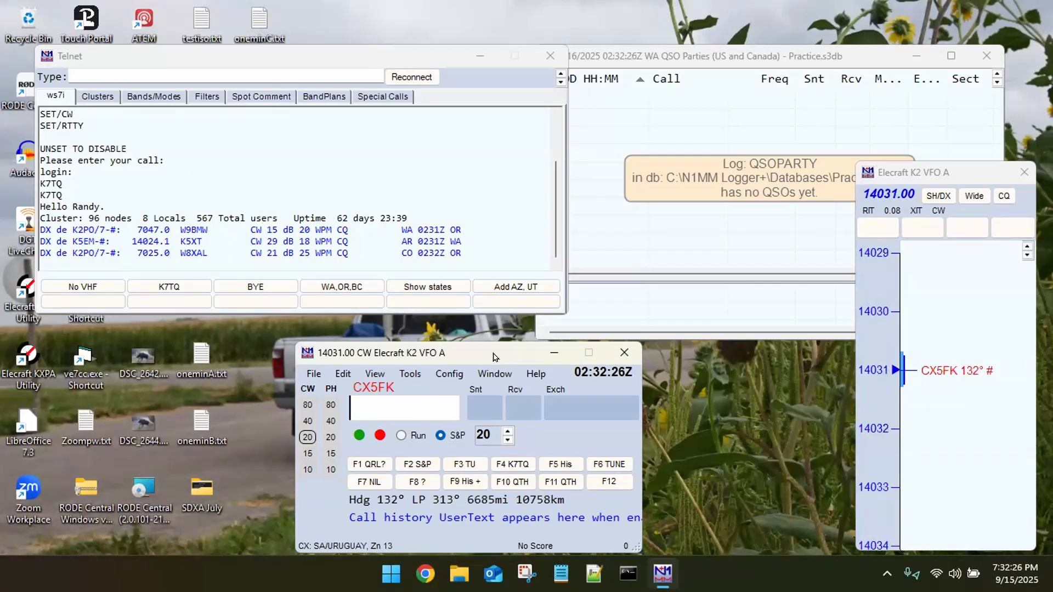
key(ctrl+Up)
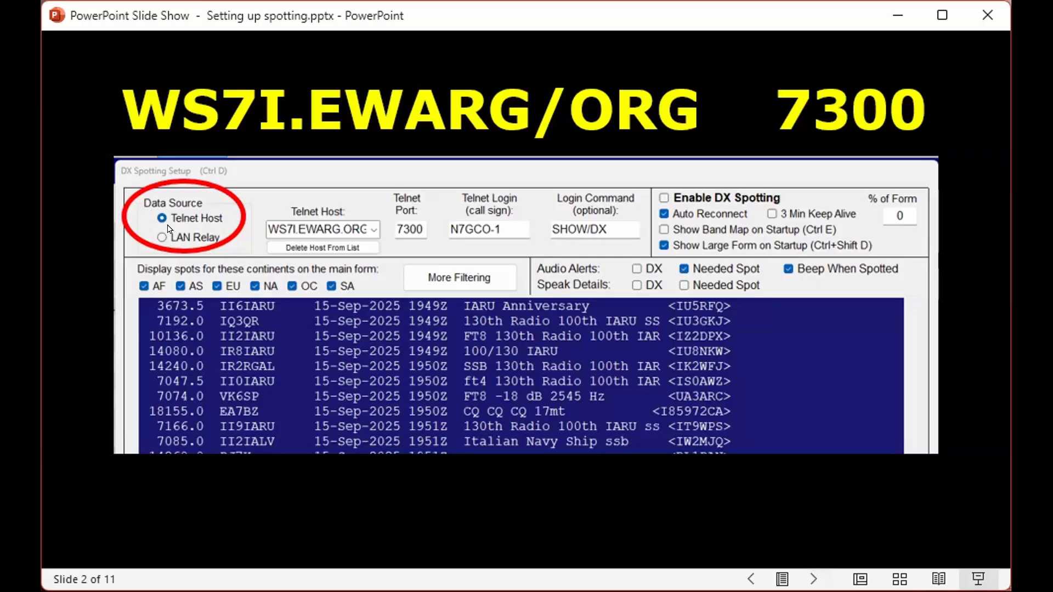
click(218, 217)
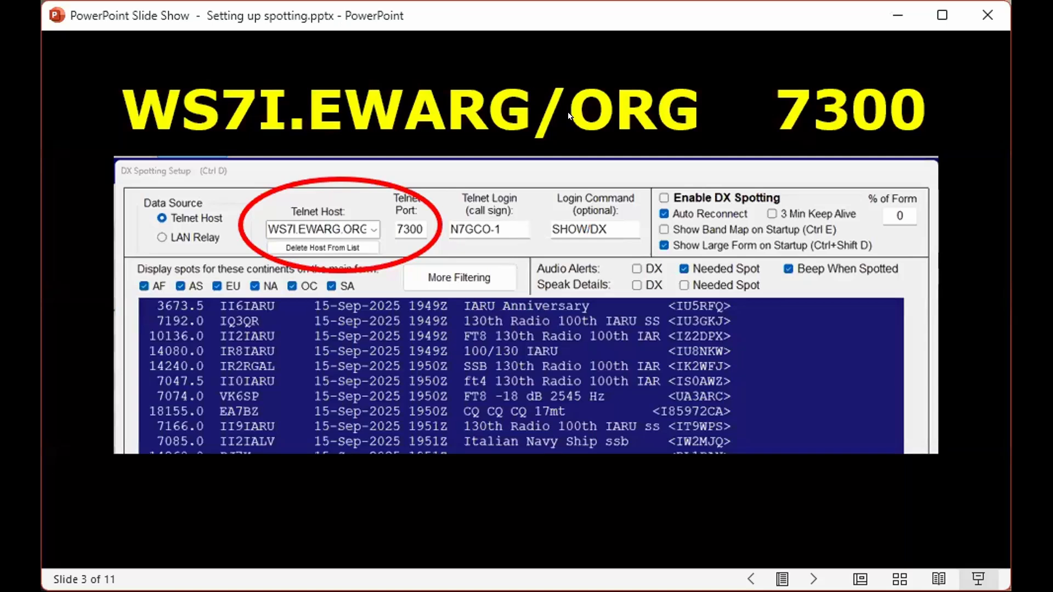
click(553, 113)
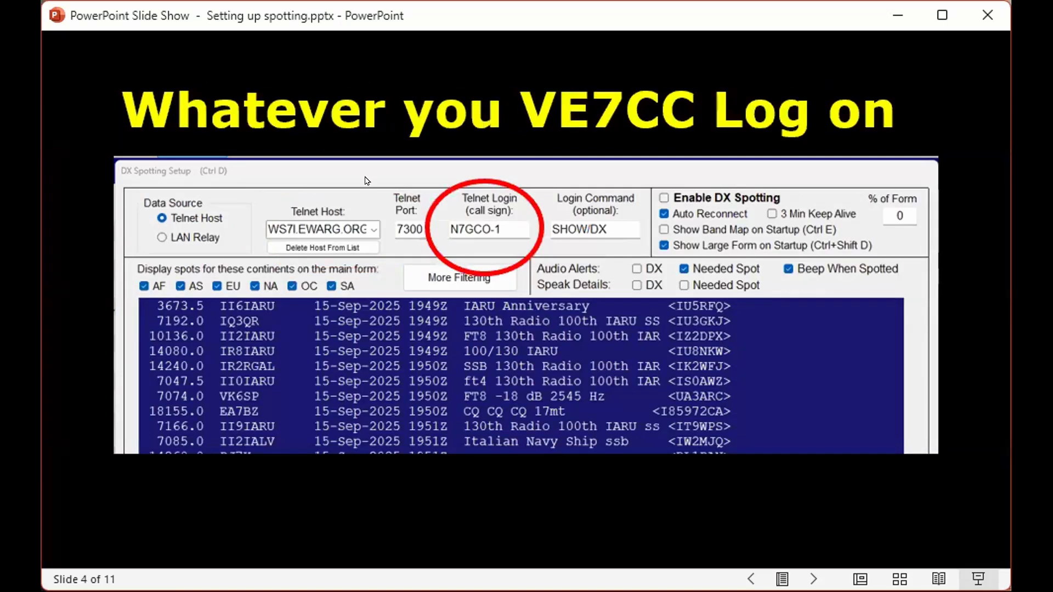
click(324, 216)
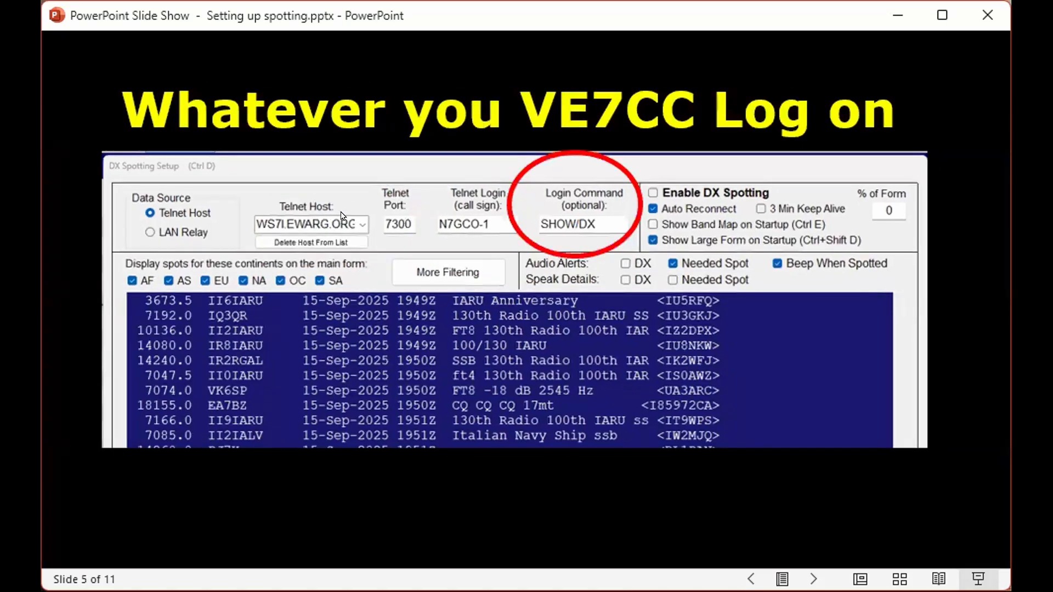
click(313, 215)
key(Left)
key(Left)
key(Left)
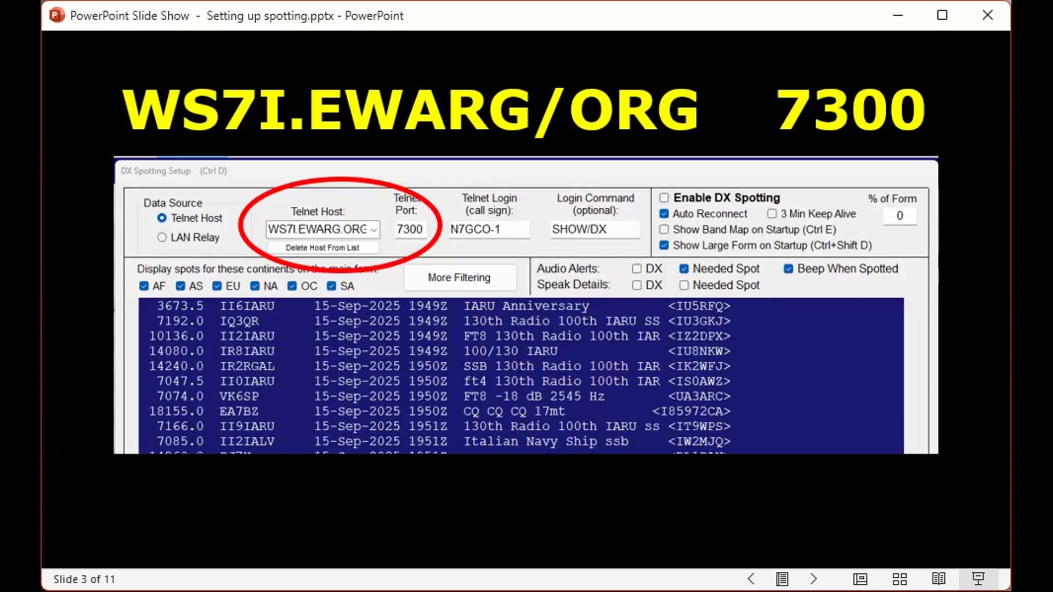
key(Right)
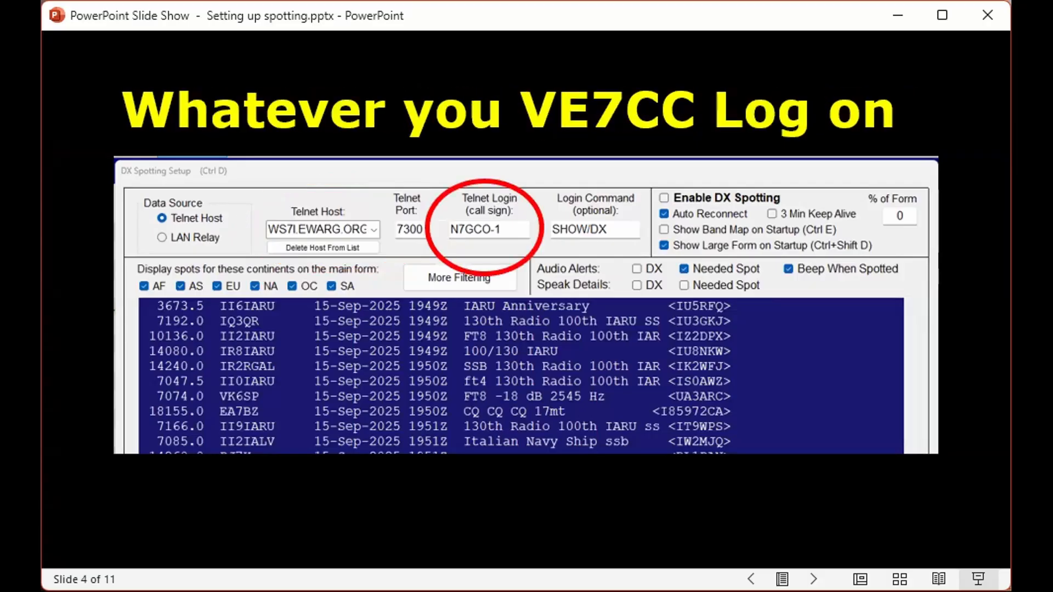
key(Left)
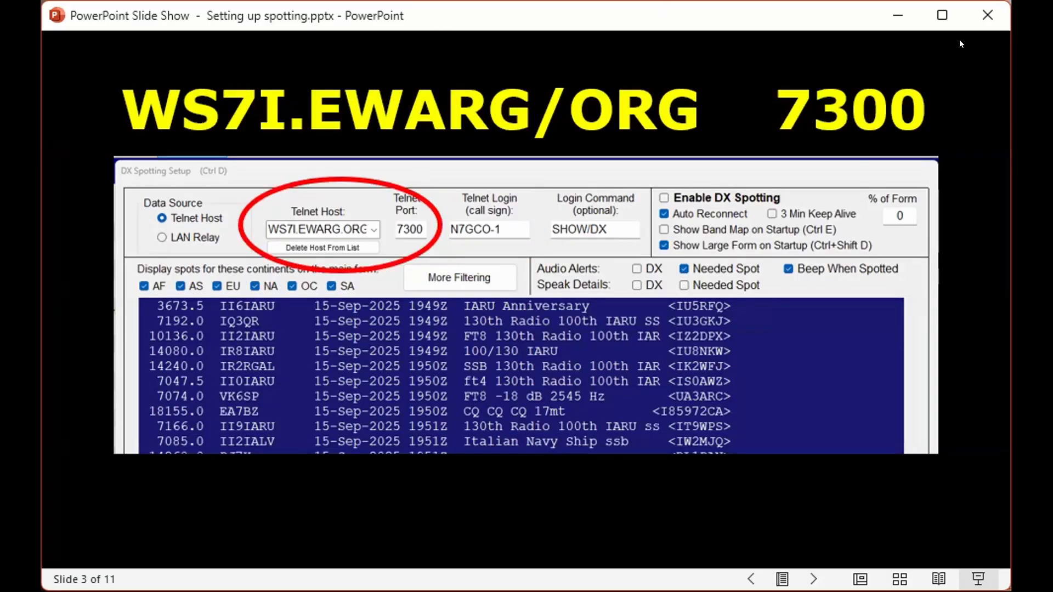
click(398, 244)
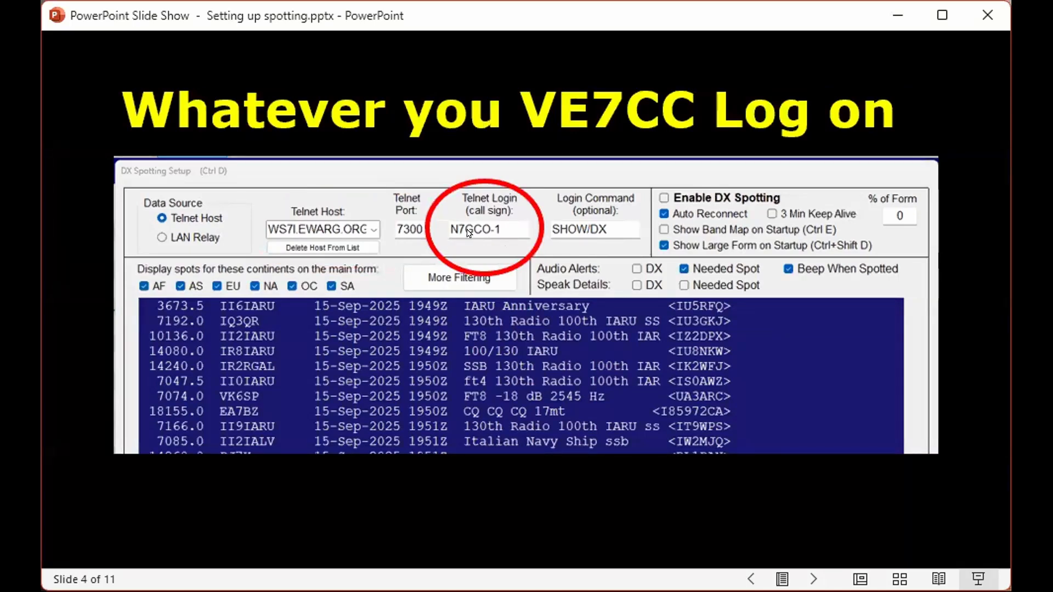
click(520, 230)
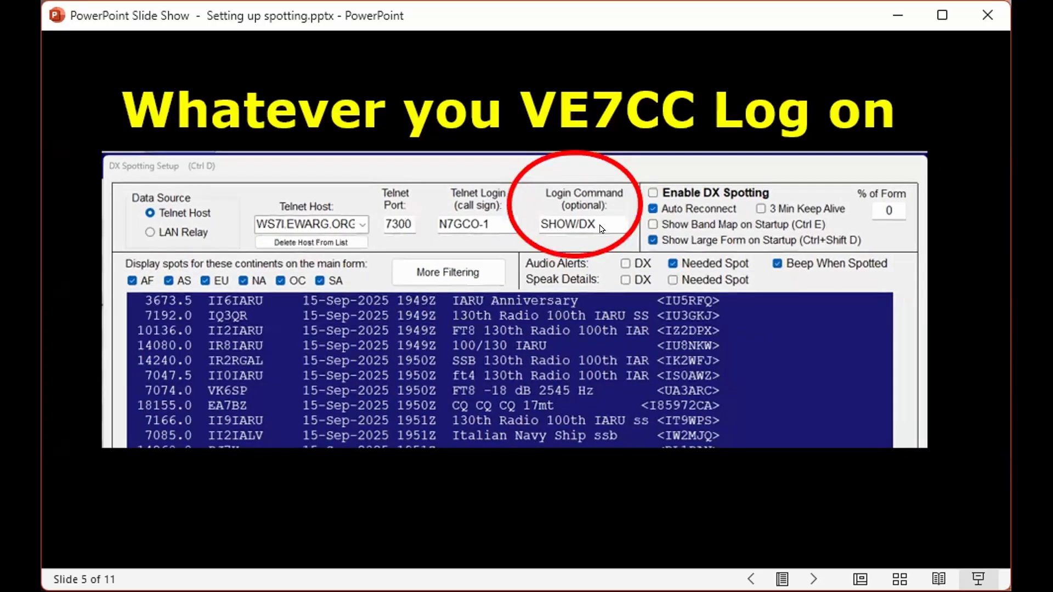
click(567, 211)
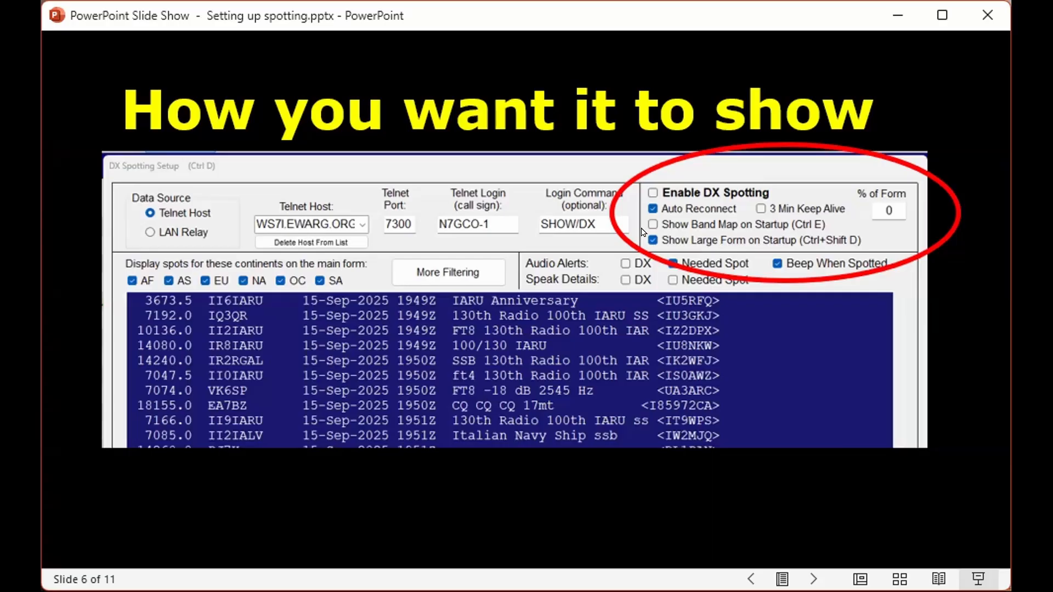
key(Right)
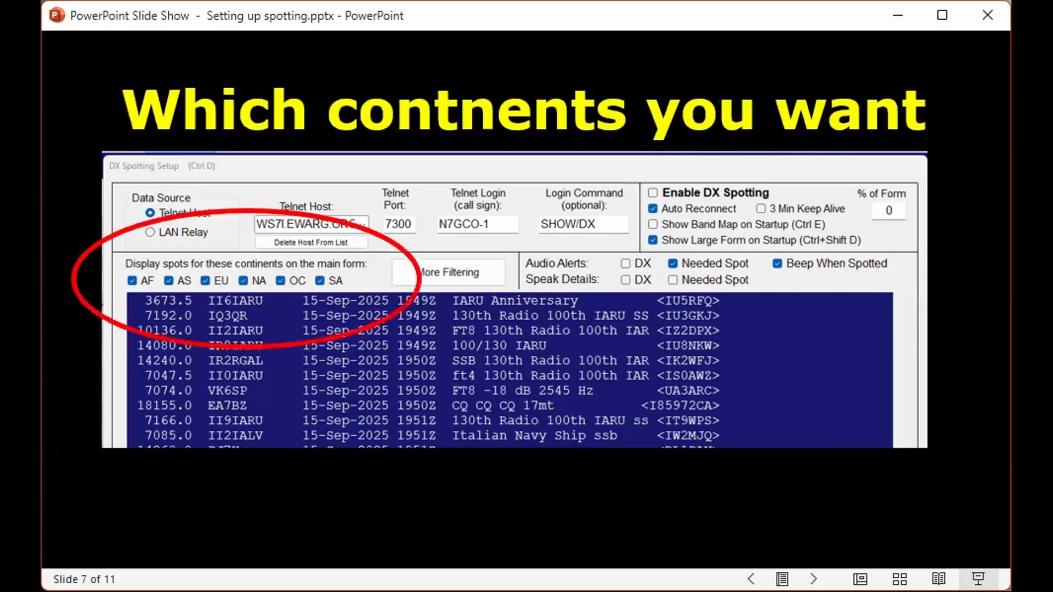
click(582, 501)
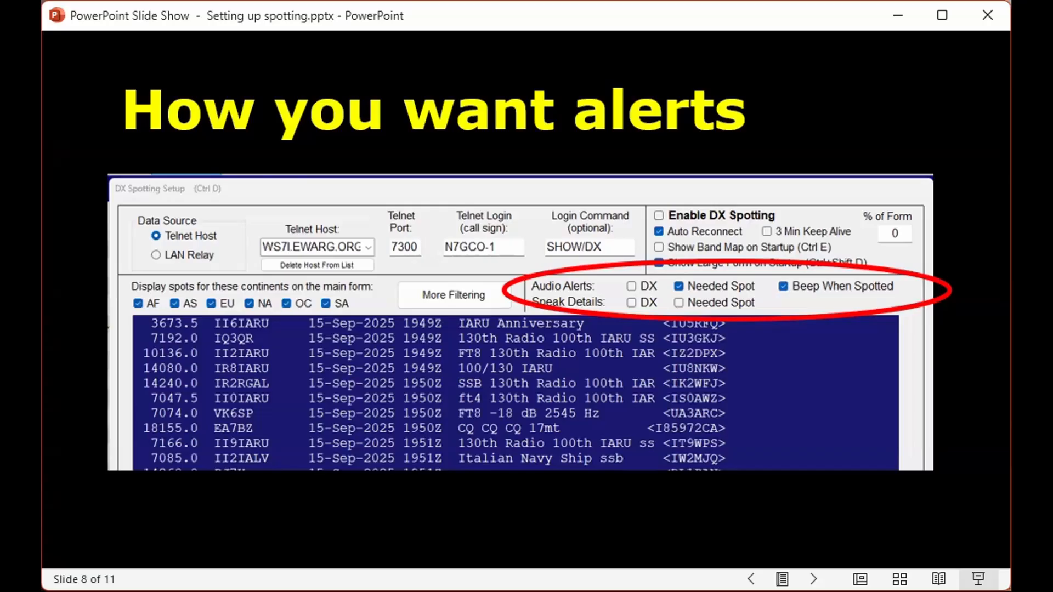
key(Right)
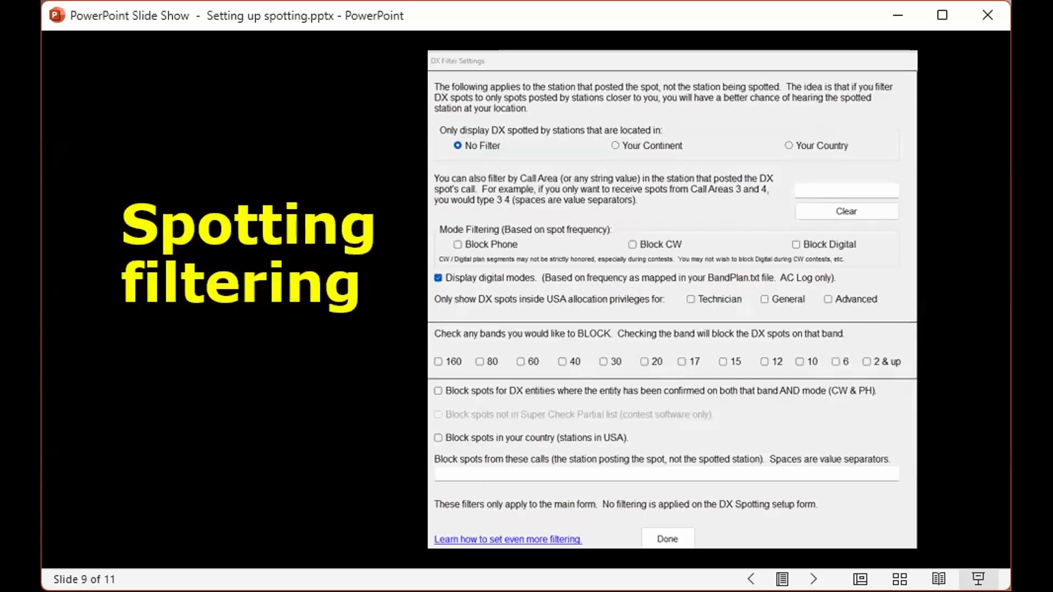
key(Left)
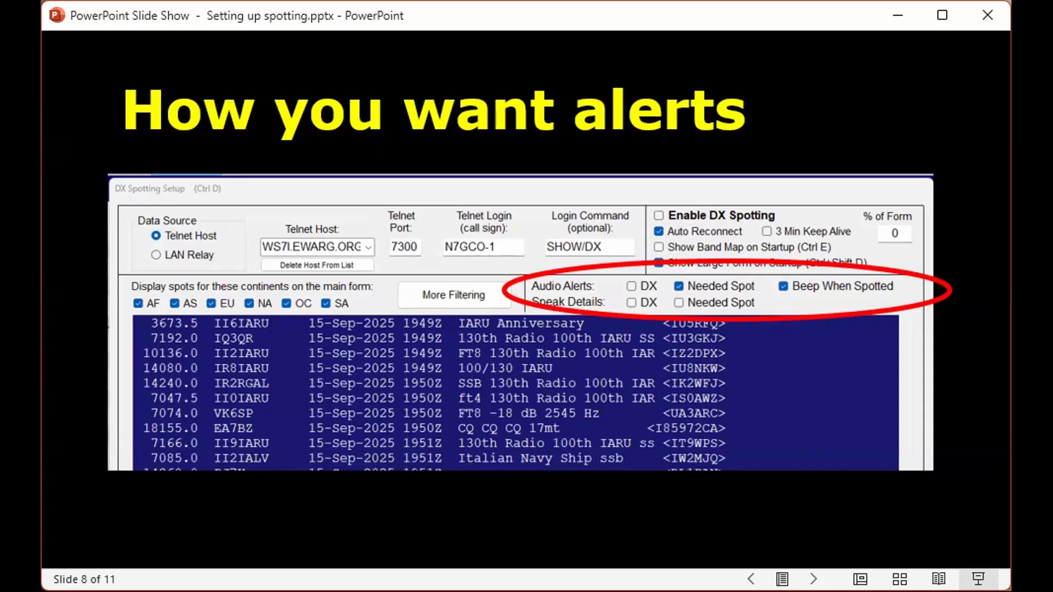
click(454, 295)
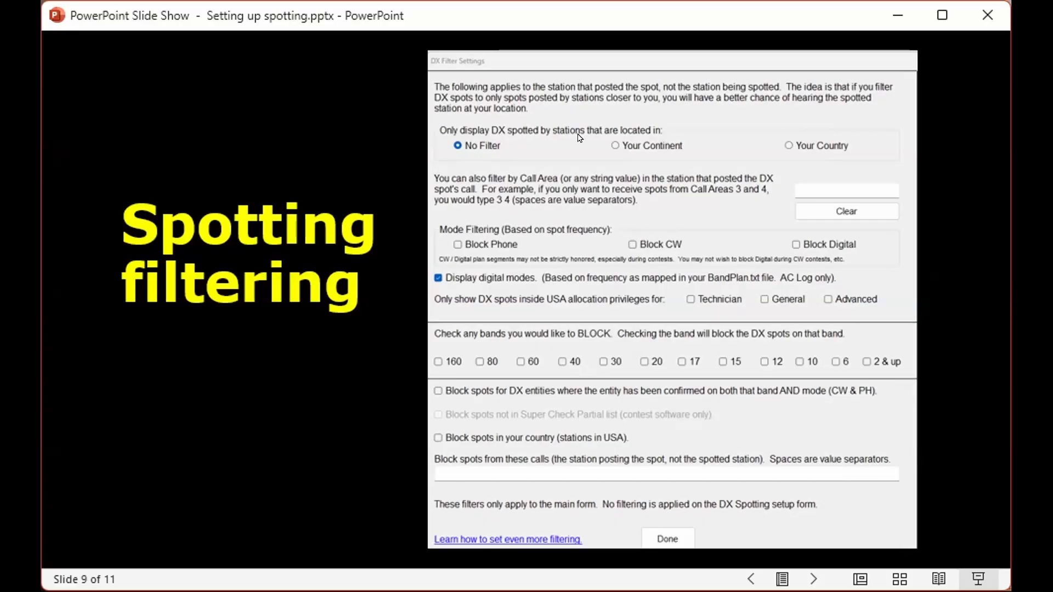
click(377, 451)
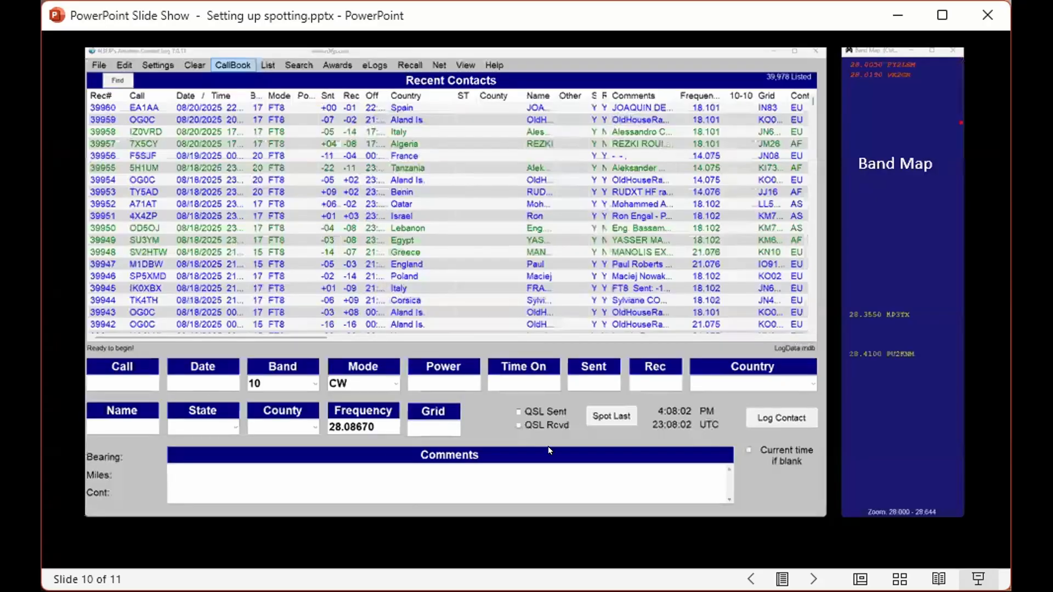
key(Left)
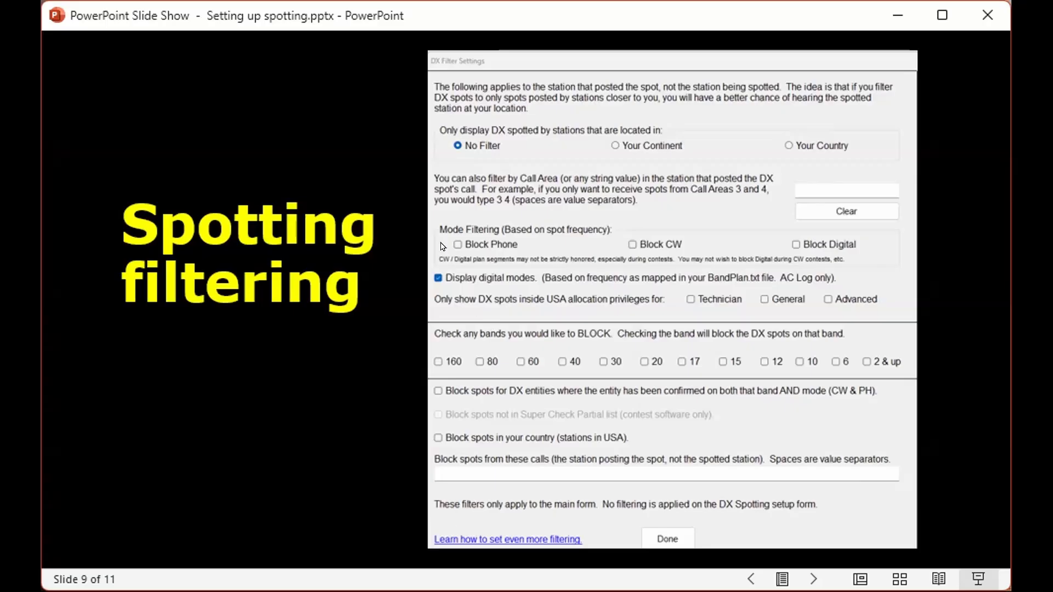
key(Right)
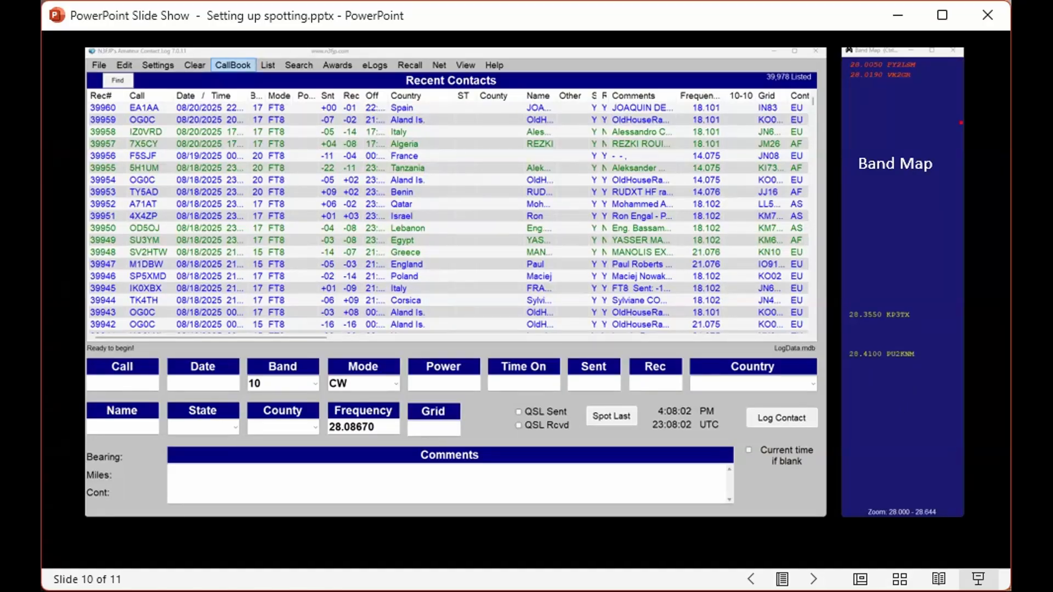
key(Right)
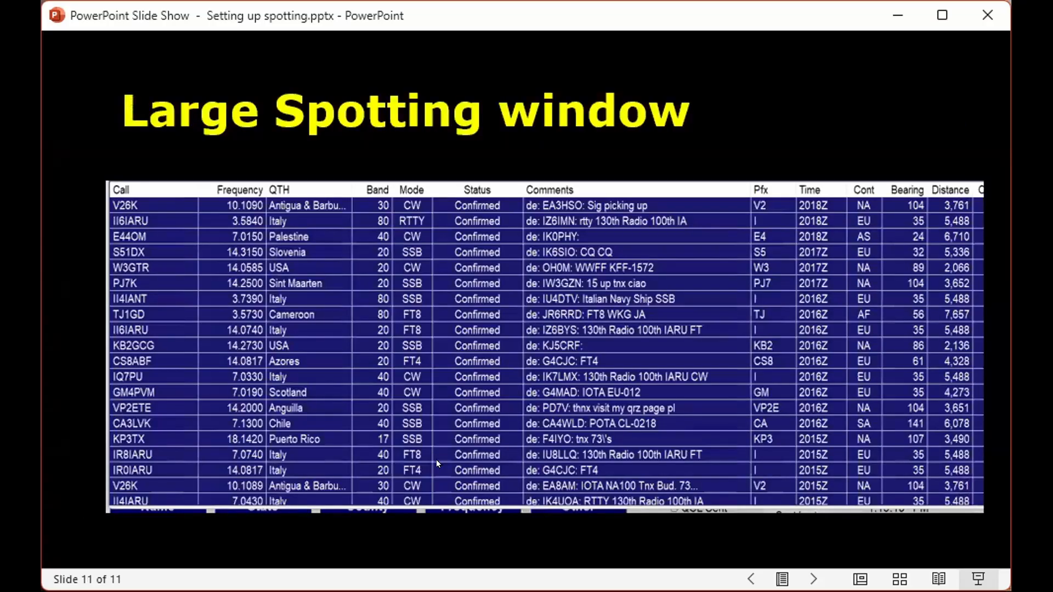